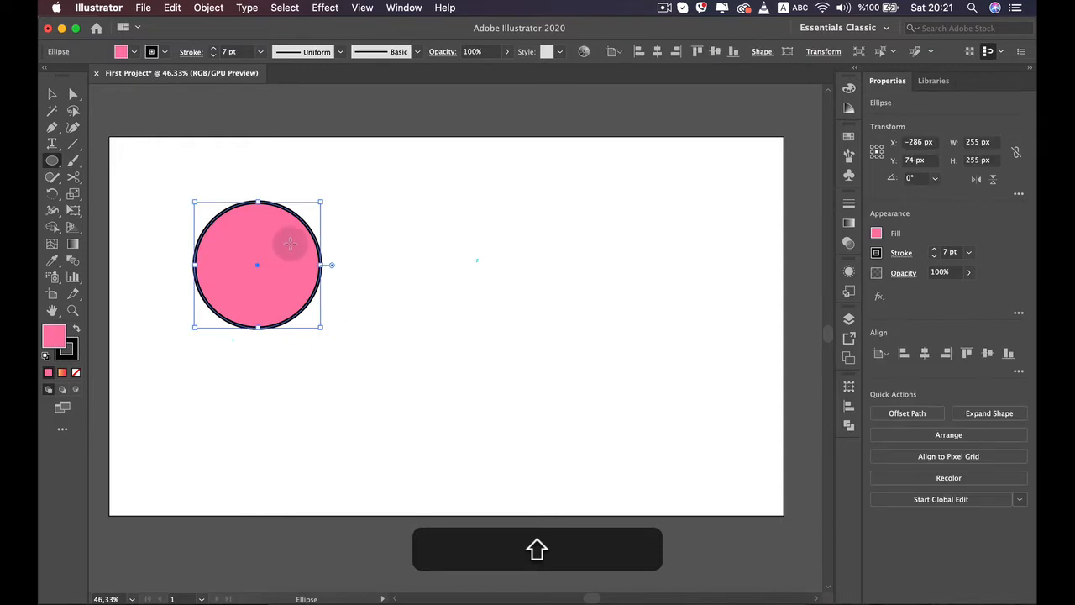
Try duplicating the pink circle to an overlapping position beside the original, and undo the copy
{"action": "key", "text": "v"}
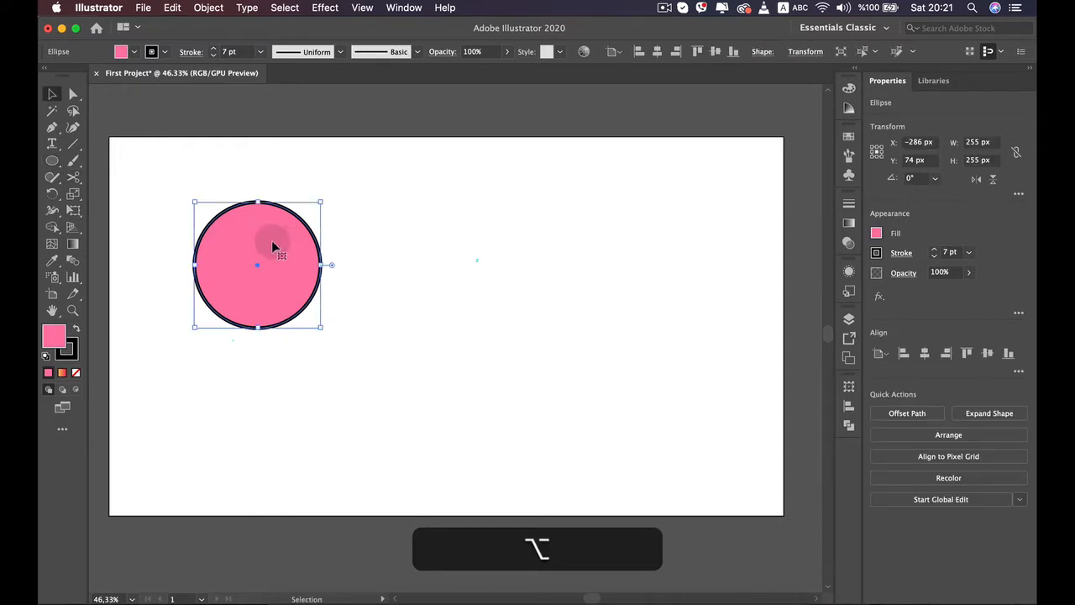
{"action": "left_click_drag", "start_coordinate": [273, 245], "coordinate": [354, 258]}
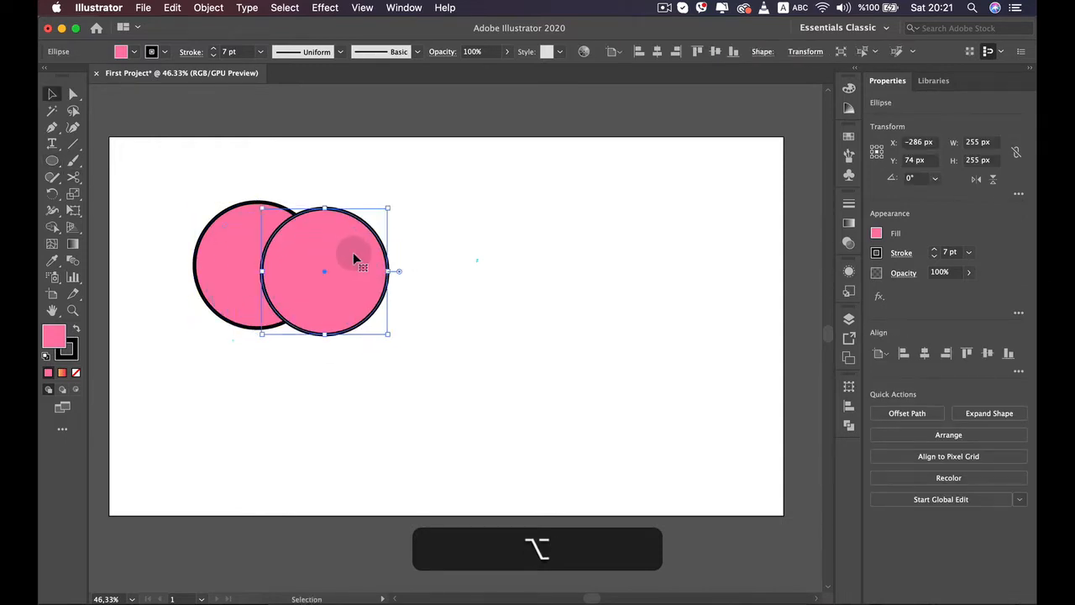
{"action": "key", "text": "super+z"}
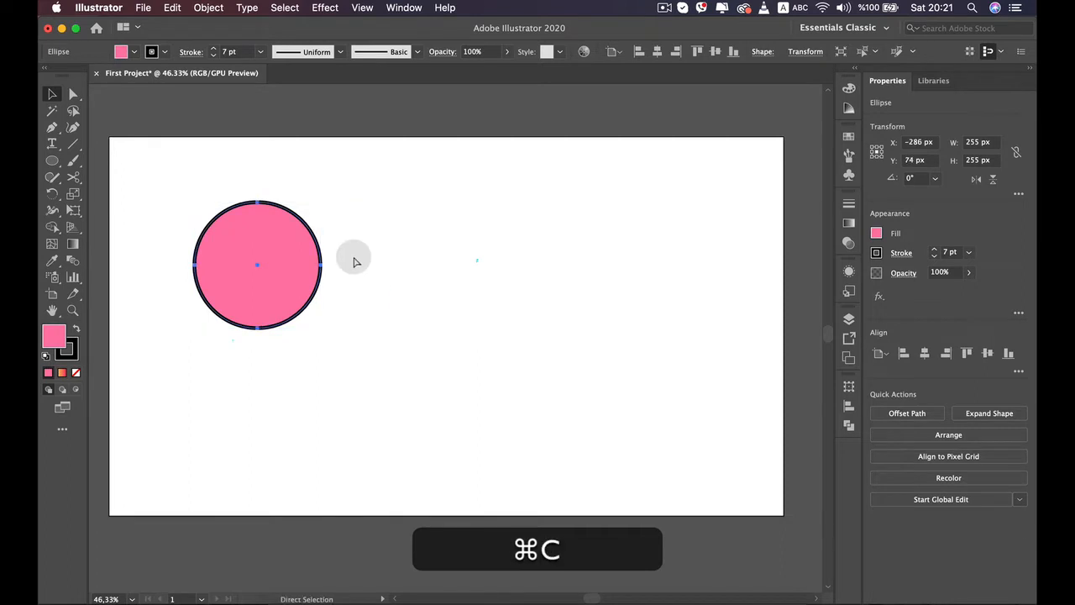
Paste a copy of the pink circle and move it to overlap the original's right side
{"action": "key", "text": "super+v"}
{"action": "left_click_drag", "start_coordinate": [427, 295], "coordinate": [311, 262]}
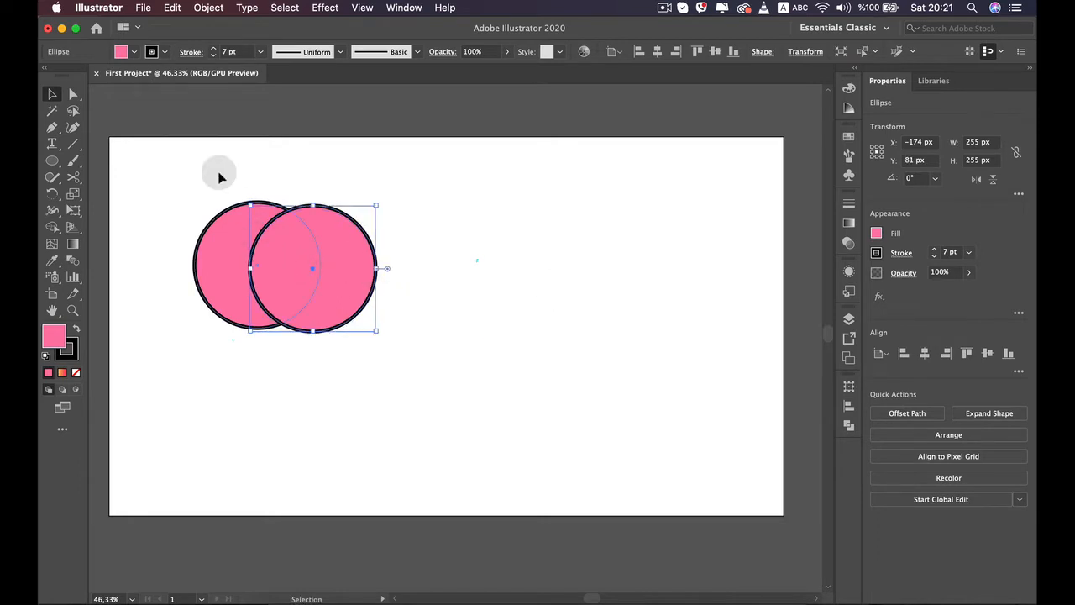
Set the copied circle's fill to None, and restore its pink swatch fill
{"action": "left_click", "coordinate": [133, 52]}
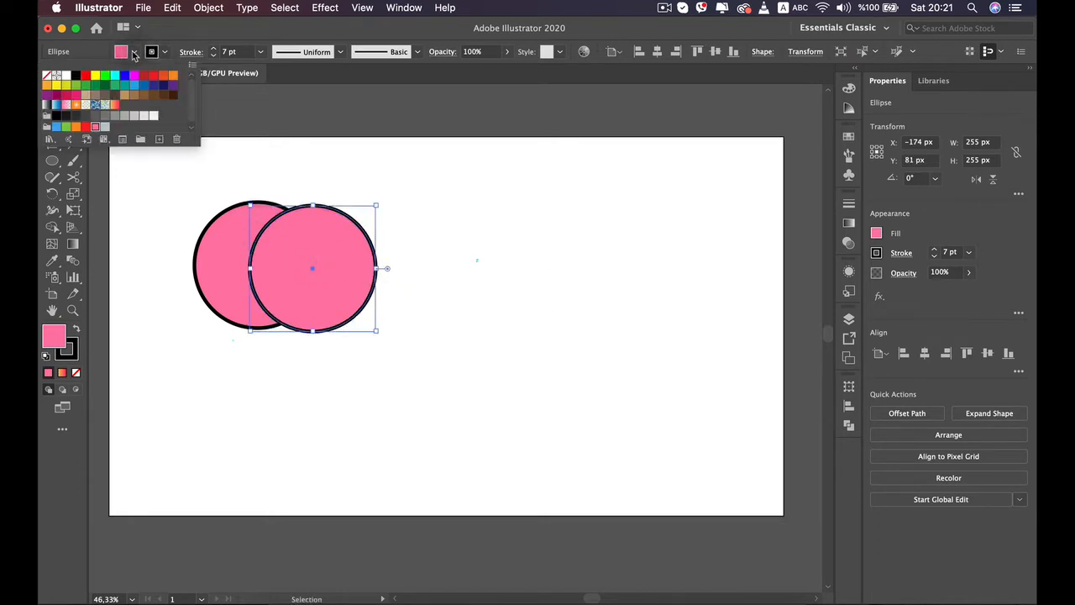
{"action": "left_click", "coordinate": [48, 77]}
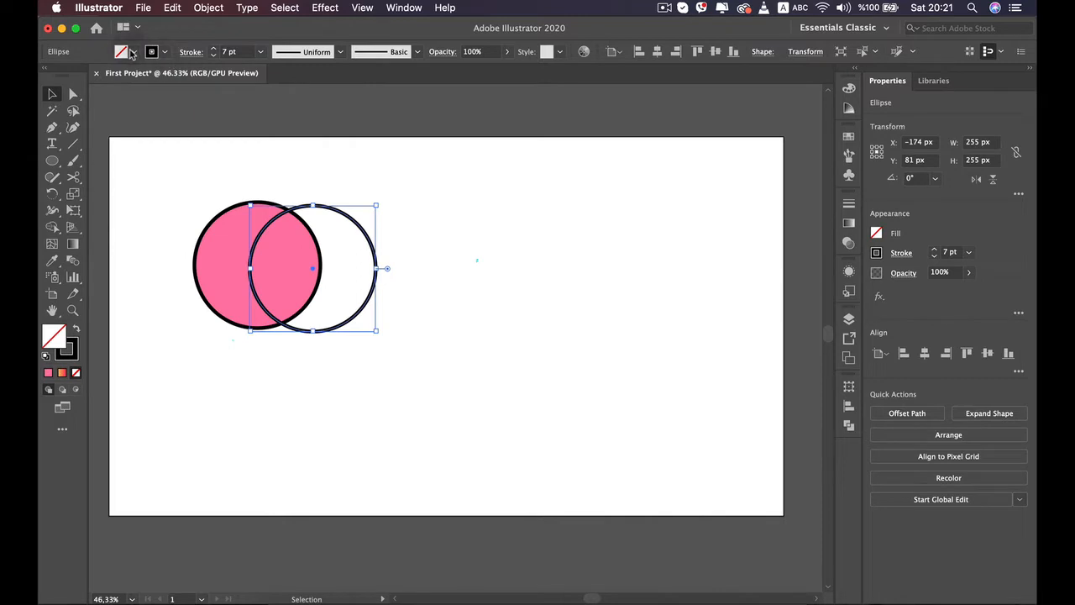
{"action": "left_click", "coordinate": [132, 53]}
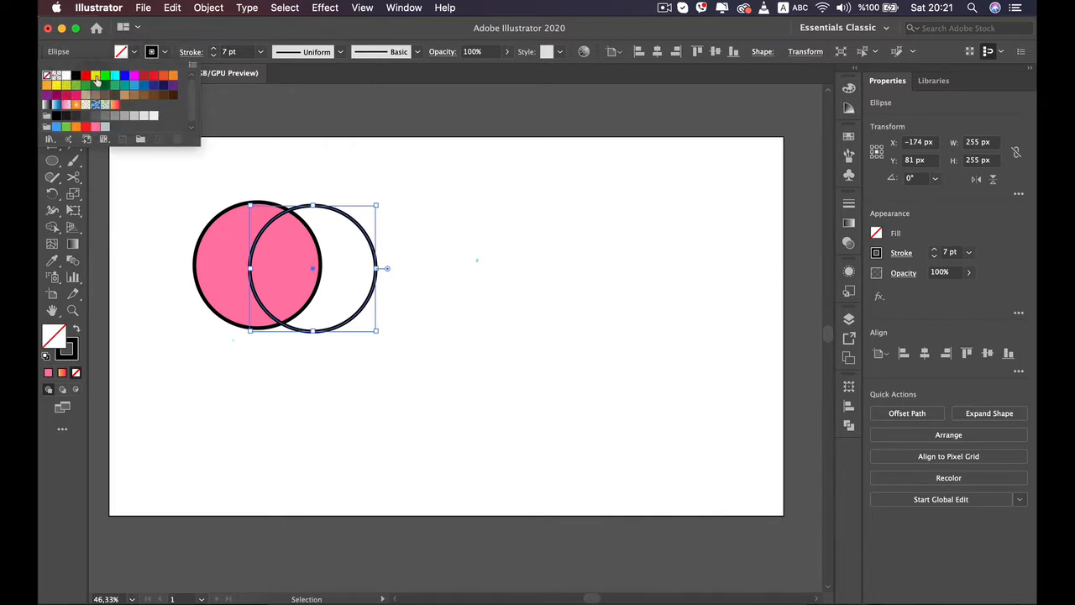
{"action": "left_click", "coordinate": [95, 127]}
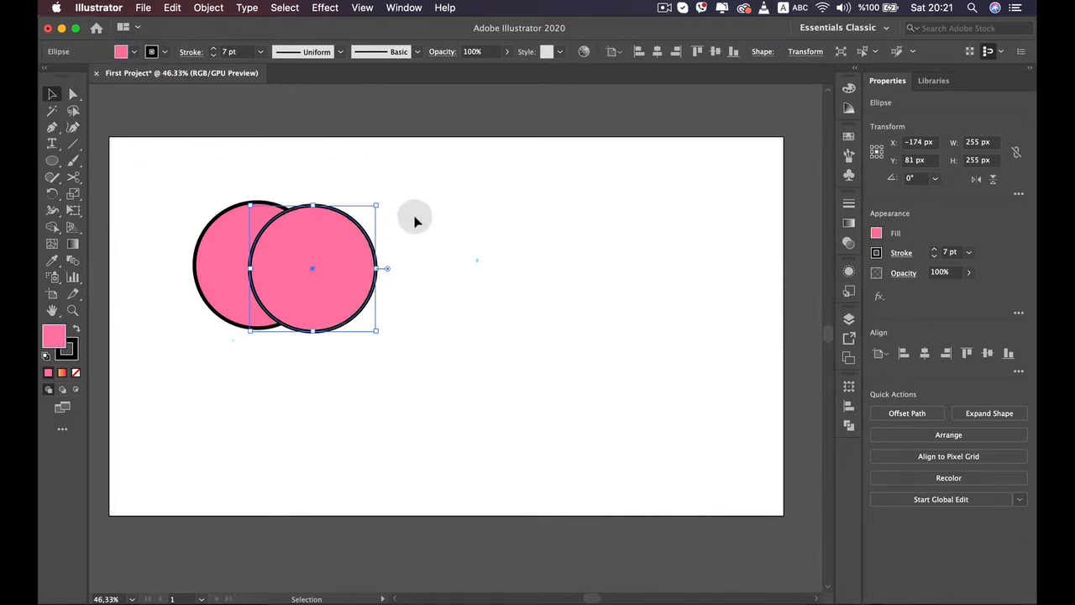
Reposition the two pink circles lower and closer together so that they overlap more
{"action": "left_click_drag", "start_coordinate": [300, 268], "coordinate": [371, 296]}
{"action": "left_click", "coordinate": [404, 276]}
{"action": "key", "text": "super+a"}
{"action": "left_click", "coordinate": [384, 377]}
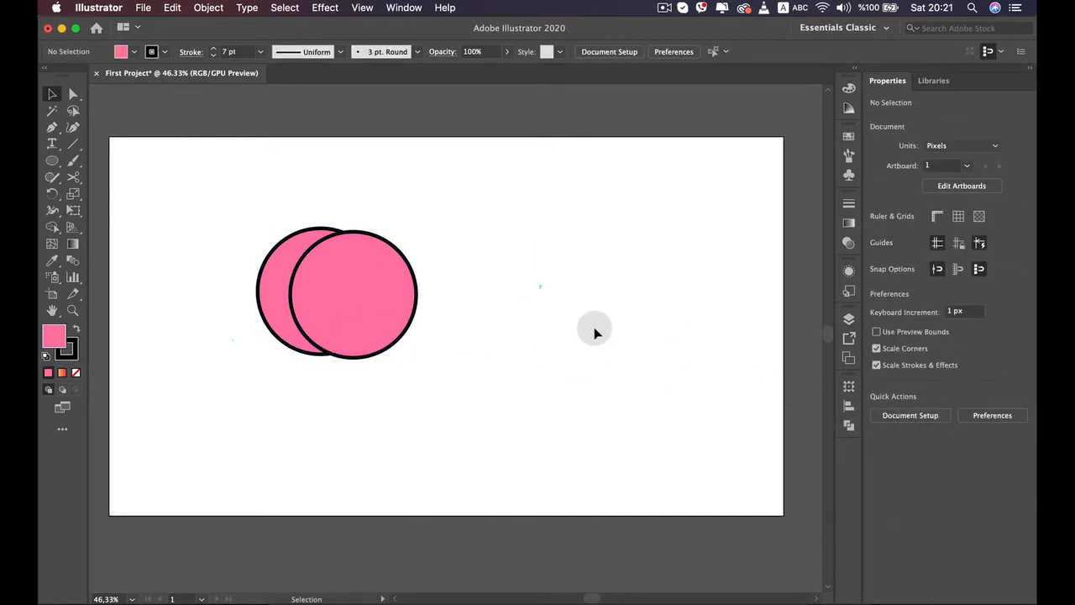
Select all the artwork and open the Pathfinder panel
{"action": "key", "text": "super+a"}
{"action": "left_click", "coordinate": [848, 424]}
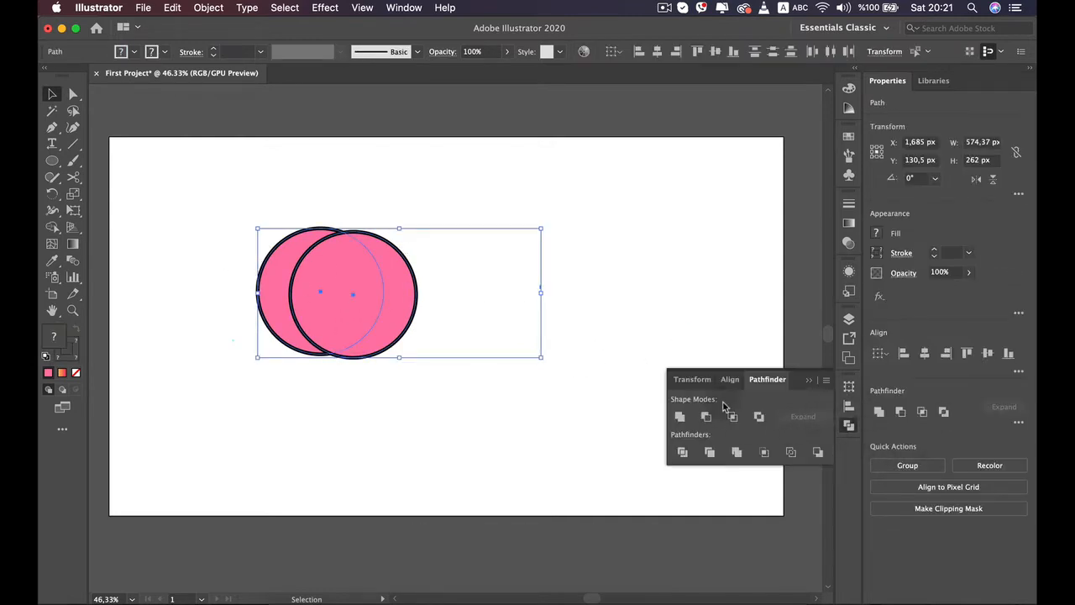
{"action": "left_click", "coordinate": [393, 8]}
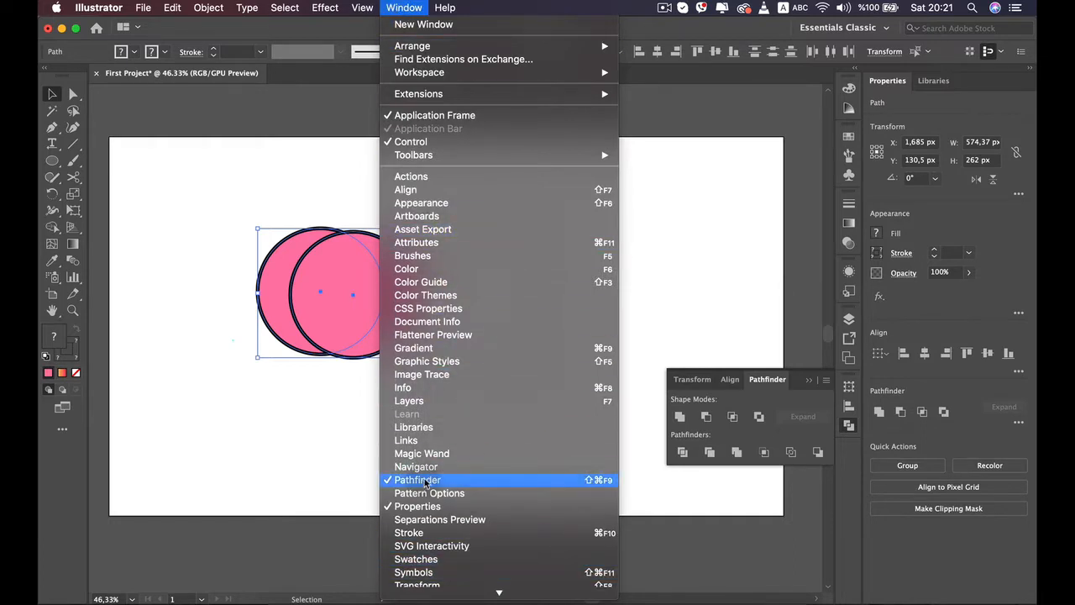
{"action": "left_click", "coordinate": [742, 315]}
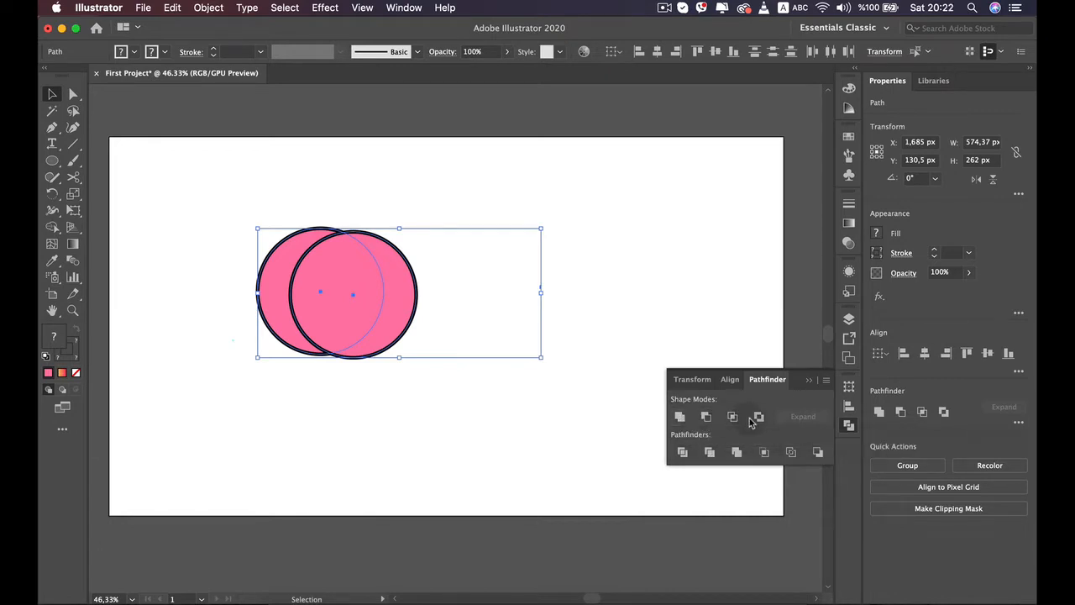
Select both overlapping circles and shift them slightly to the right together
{"action": "left_click_drag", "start_coordinate": [636, 420], "coordinate": [337, 341]}
{"action": "left_click_drag", "start_coordinate": [492, 422], "coordinate": [244, 263]}
{"action": "left_click", "coordinate": [511, 244]}
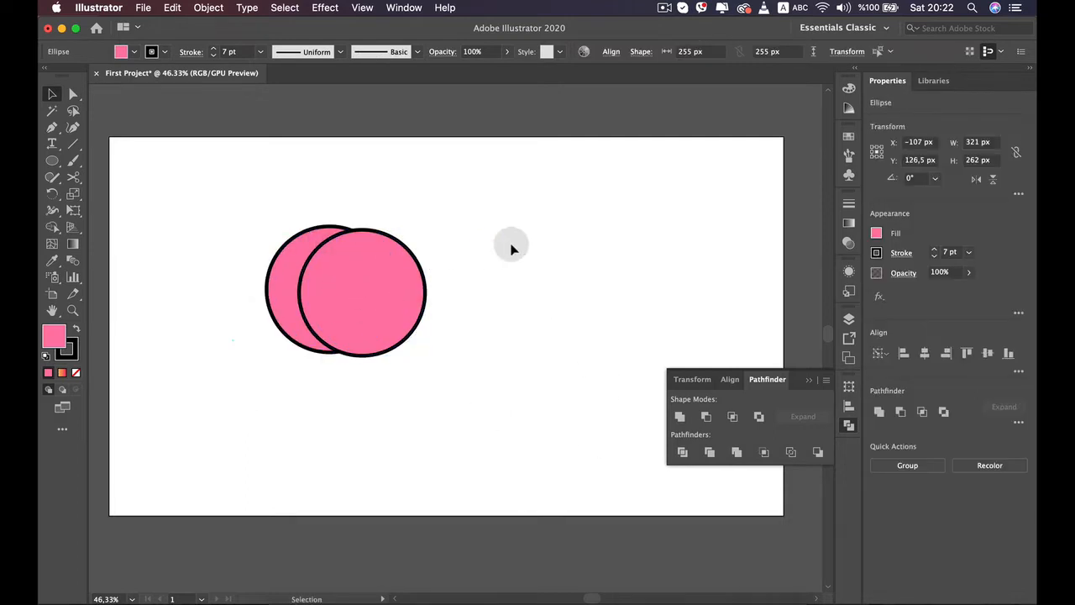
Scale the right circle down proportionally to about 182 px and place it overlapping the larger circle's right edge
{"action": "left_click_drag", "start_coordinate": [387, 289], "coordinate": [425, 294]}
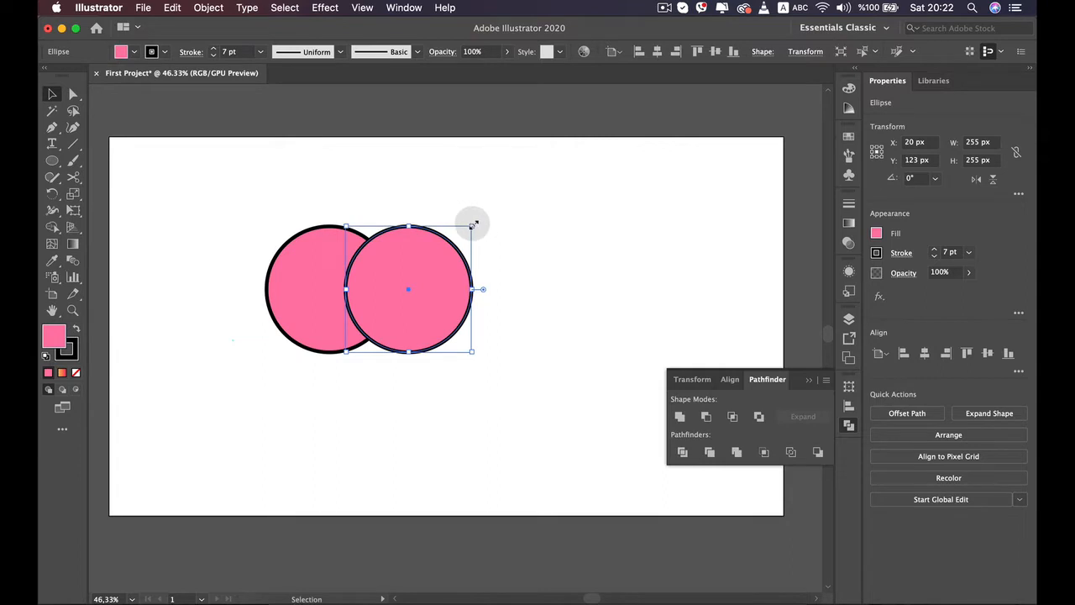
{"action": "left_click_drag", "start_coordinate": [473, 225], "coordinate": [447, 241]}
{"action": "left_click", "coordinate": [492, 267]}
{"action": "left_click", "coordinate": [433, 272]}
{"action": "left_click_drag", "start_coordinate": [400, 283], "coordinate": [401, 290]}
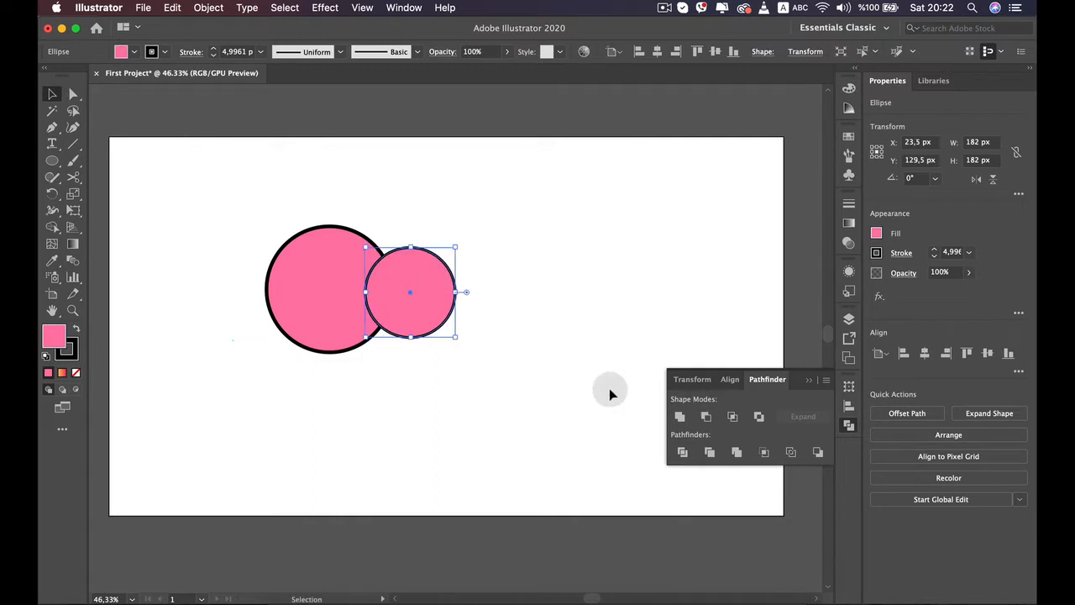
Unite the two overlapping circles into a single shape and move it slightly up and to the left
{"action": "left_click_drag", "start_coordinate": [552, 377], "coordinate": [324, 284]}
{"action": "left_click", "coordinate": [680, 418]}
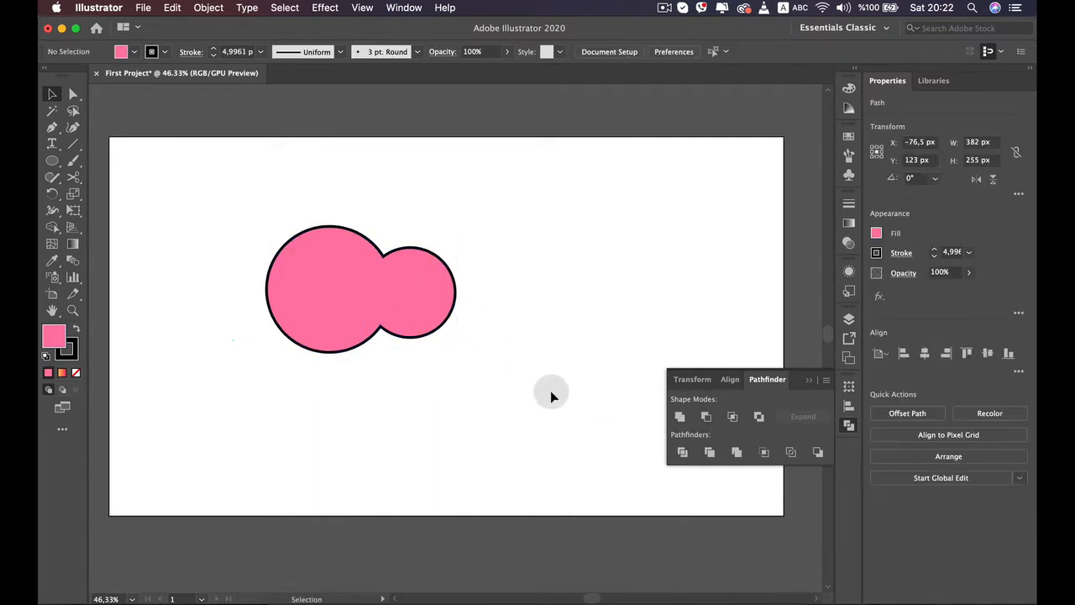
{"action": "left_click", "coordinate": [550, 391]}
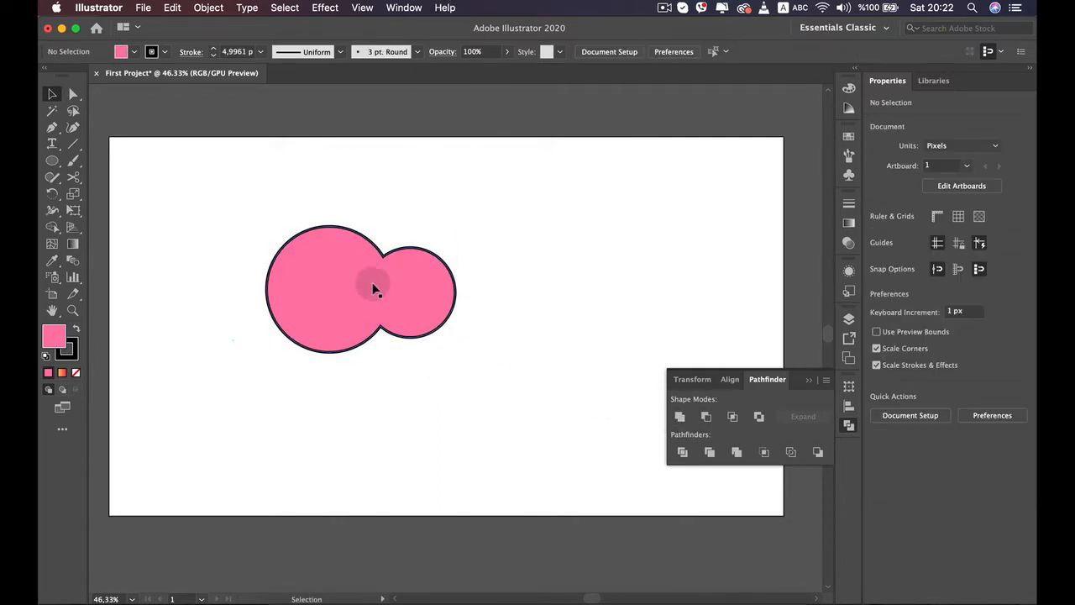
{"action": "left_click_drag", "start_coordinate": [416, 310], "coordinate": [387, 292]}
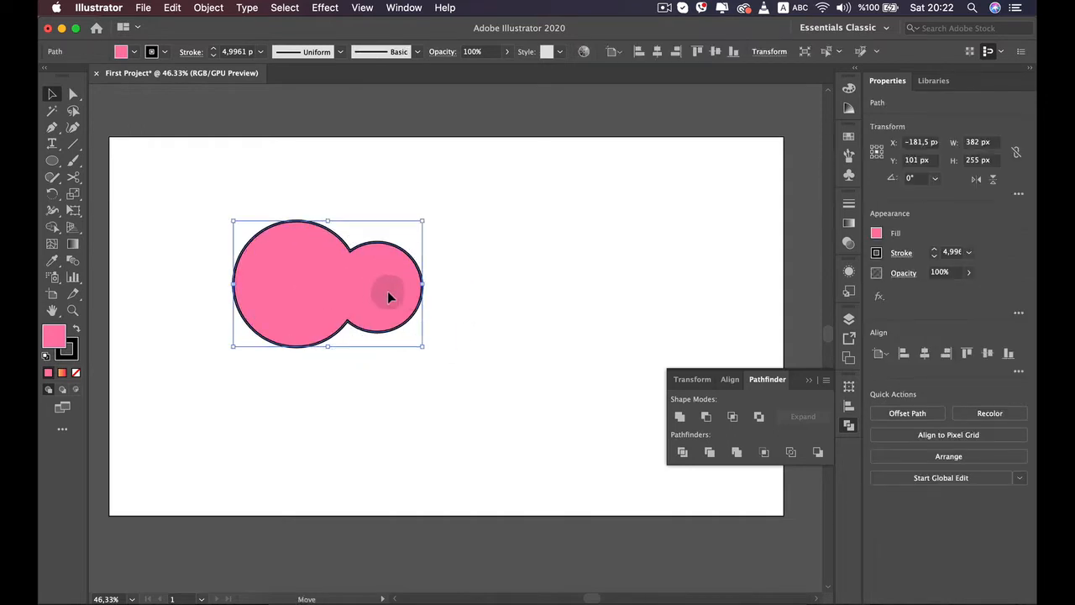
{"action": "left_click", "coordinate": [186, 233]}
Draw a circle about 170 px wide with the Ellipse tool inside the larger lobe of the united shape
{"action": "left_click", "coordinate": [54, 162]}
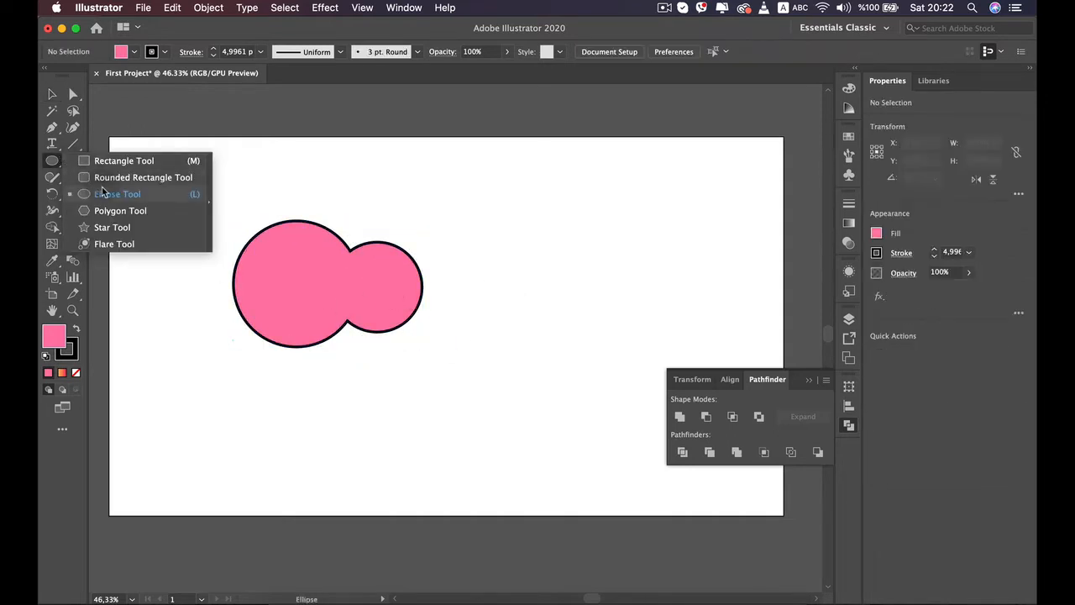
{"action": "left_click", "coordinate": [105, 194]}
{"action": "left_click_drag", "start_coordinate": [283, 260], "coordinate": [286, 287]}
{"action": "key", "text": "super+shift+v"}
{"action": "key", "text": "v"}
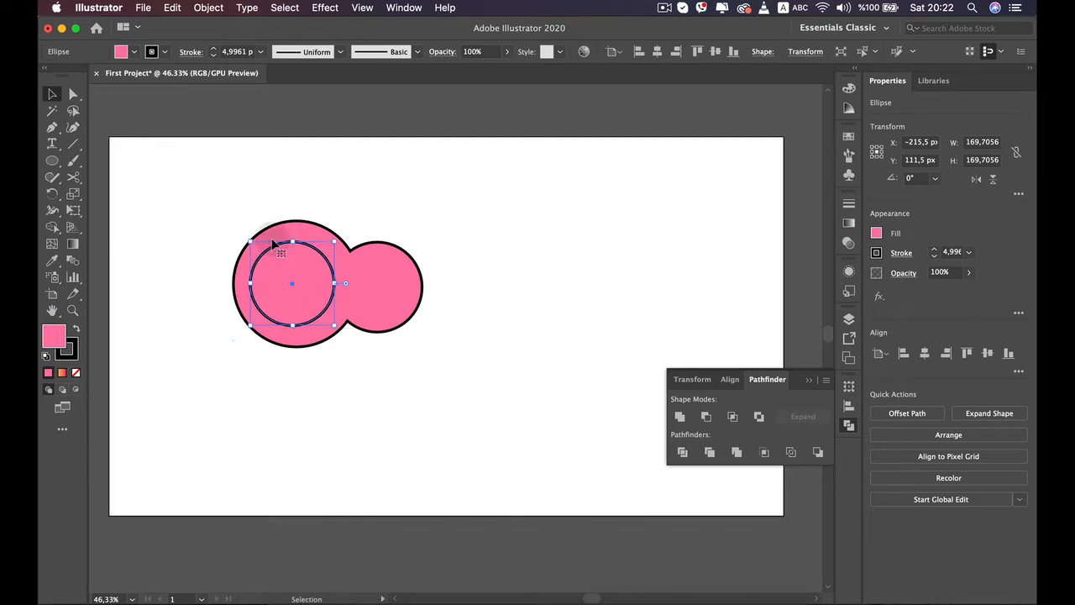
Fill the inner circle with the cyan swatch and deselect it
{"action": "left_click", "coordinate": [123, 52]}
{"action": "left_click", "coordinate": [116, 78]}
{"action": "left_click", "coordinate": [339, 216]}
{"action": "left_click", "coordinate": [367, 228]}
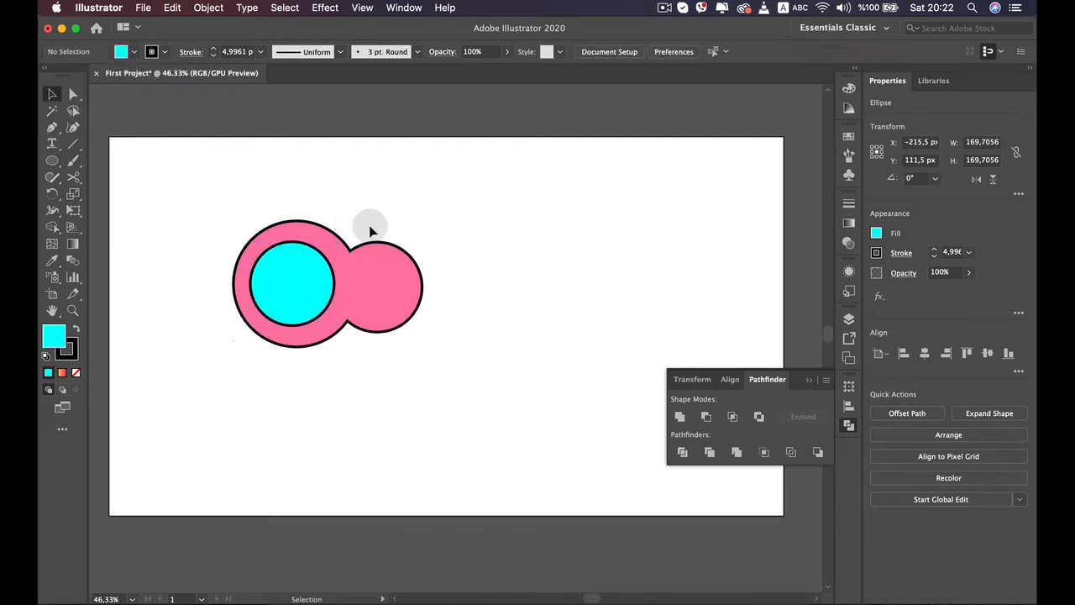
Cut the cyan circle out of the pink shape with Minus Front, and nudge the resulting shape slightly
{"action": "key", "text": "super+a"}
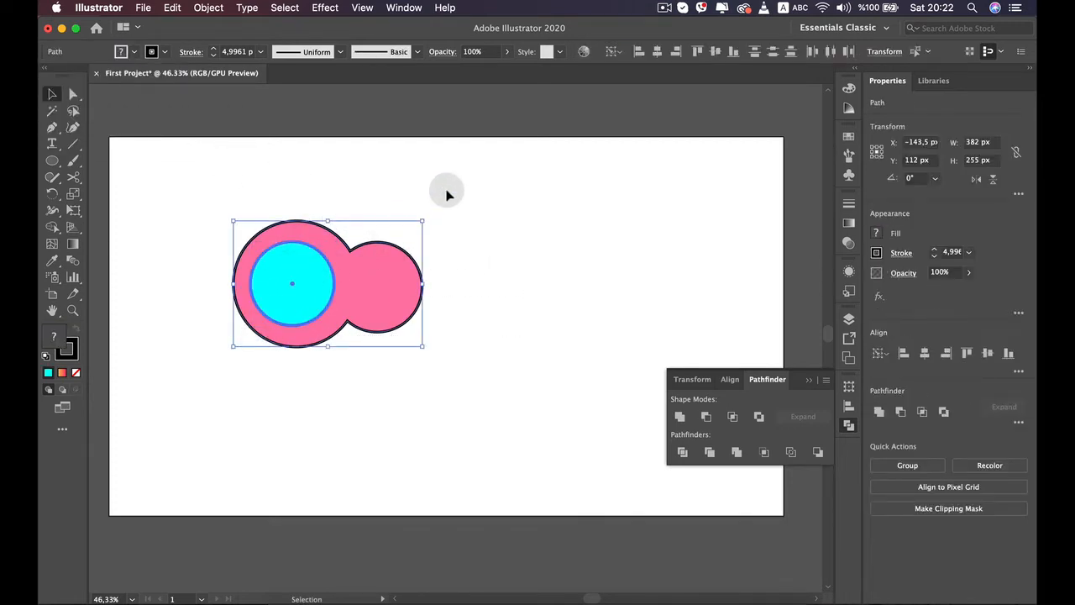
{"action": "left_click_drag", "start_coordinate": [413, 180], "coordinate": [260, 336]}
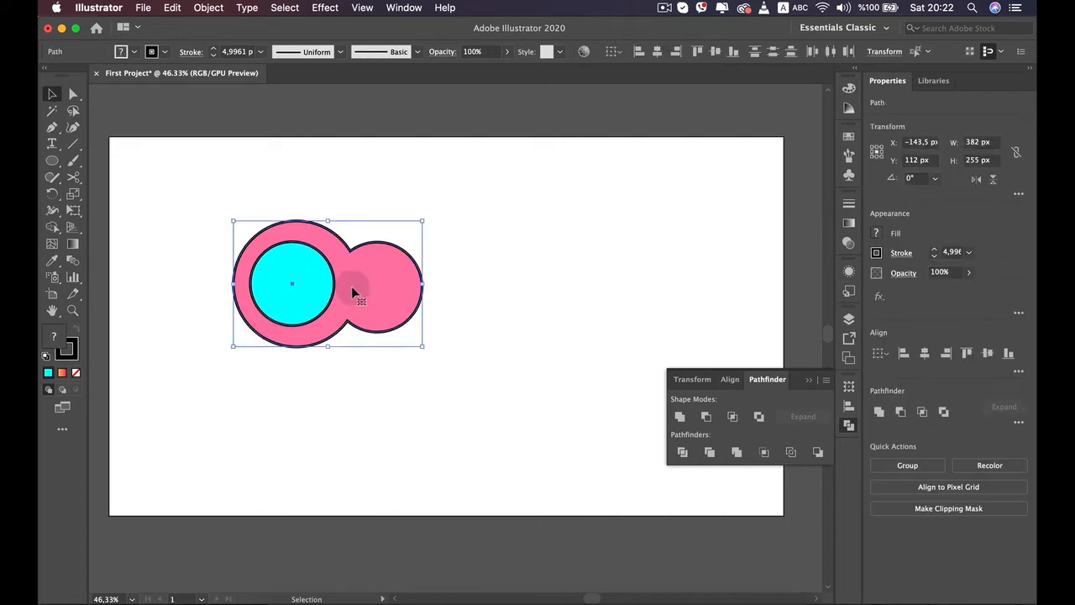
{"action": "left_click", "coordinate": [706, 418]}
{"action": "left_click", "coordinate": [401, 343]}
{"action": "mouse_move", "coordinate": [392, 287]}
{"action": "left_mouse_down"}
{"action": "mouse_move", "coordinate": [396, 304]}
{"action": "mouse_move", "coordinate": [356, 288]}
{"action": "mouse_move", "coordinate": [385, 284]}
{"action": "left_mouse_up"}
{"action": "left_click", "coordinate": [458, 311]}
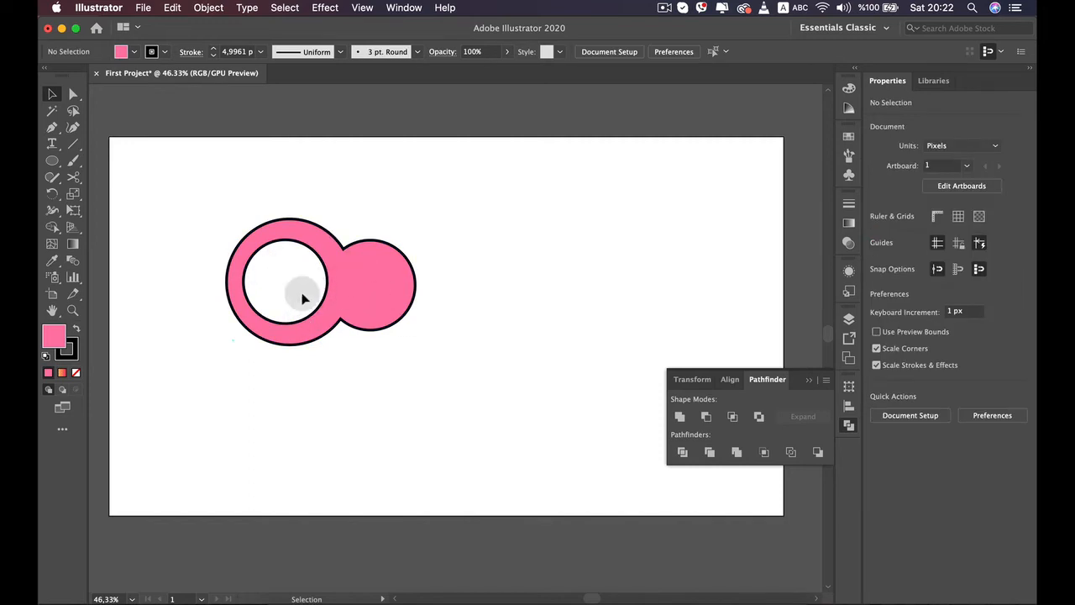
Draw a rectangle about 343 by 397 px and move it to overlap the lower right of the shape's smaller lobe
{"action": "left_click", "coordinate": [351, 295]}
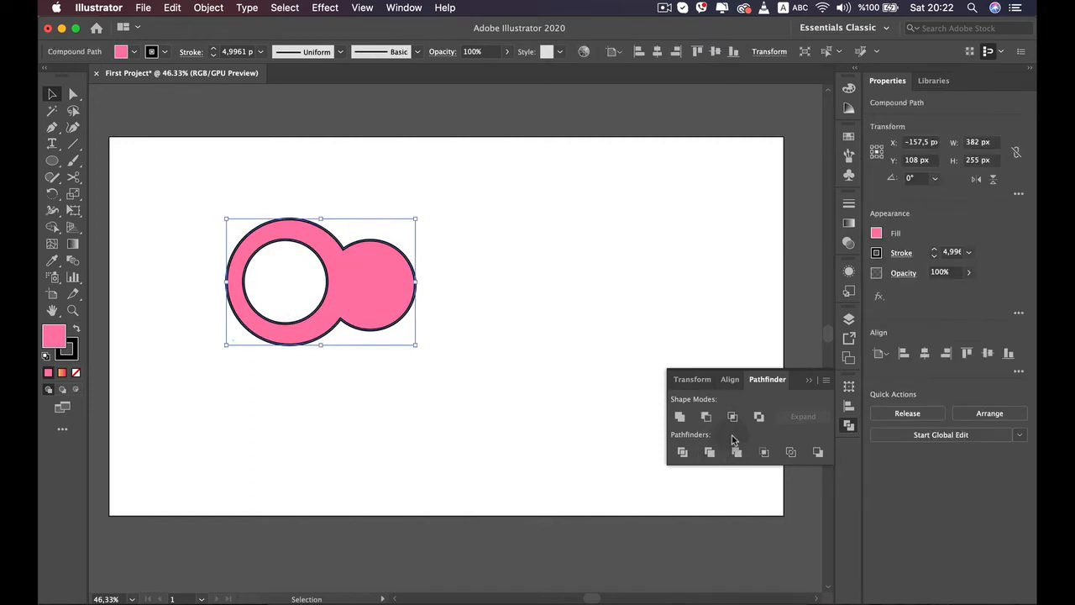
{"action": "left_click", "coordinate": [560, 372]}
{"action": "left_click_drag", "start_coordinate": [51, 161], "coordinate": [106, 163]}
{"action": "left_click_drag", "start_coordinate": [536, 249], "coordinate": [368, 444]}
{"action": "key", "text": "v"}
{"action": "left_click_drag", "start_coordinate": [394, 349], "coordinate": [397, 387]}
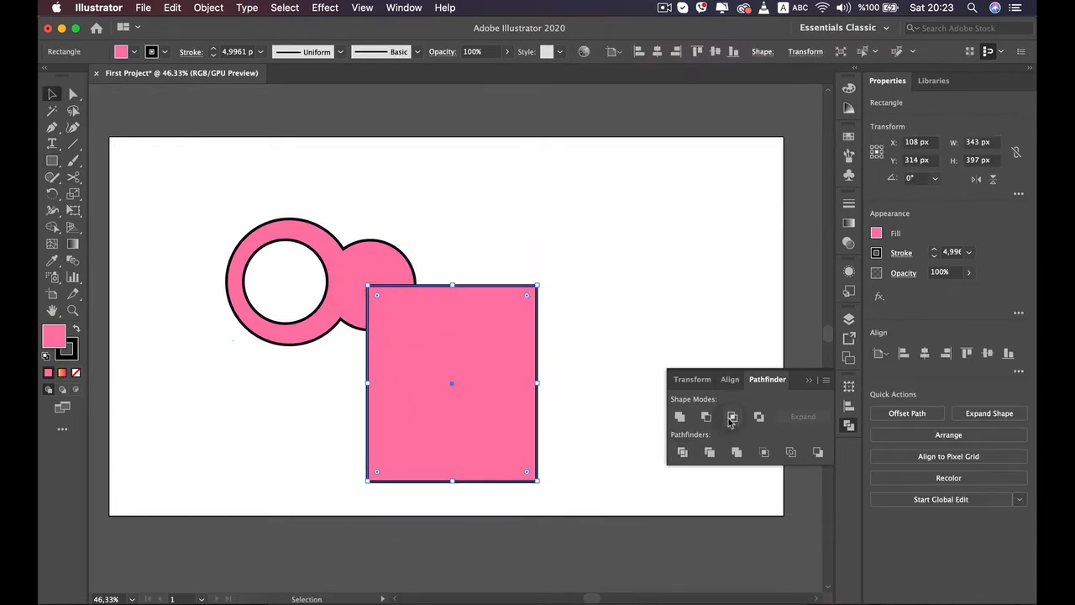
Try the Intersect shape mode on the rectangle and the pink shape, and undo it
{"action": "left_click_drag", "start_coordinate": [509, 217], "coordinate": [357, 343]}
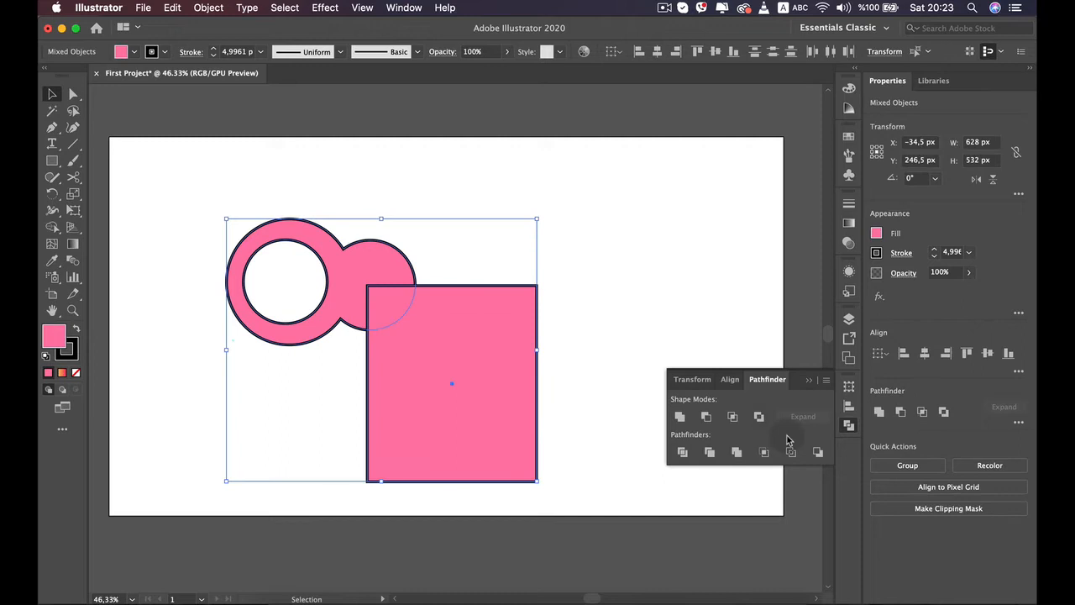
{"action": "left_click", "coordinate": [733, 419]}
{"action": "left_click", "coordinate": [471, 336]}
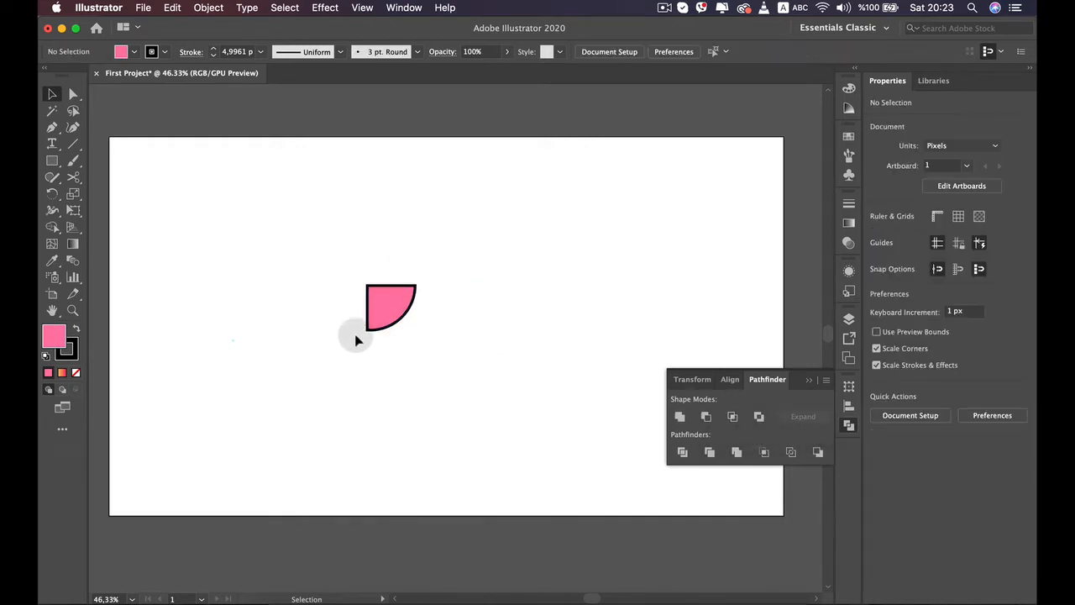
{"action": "key", "text": "super+z"}
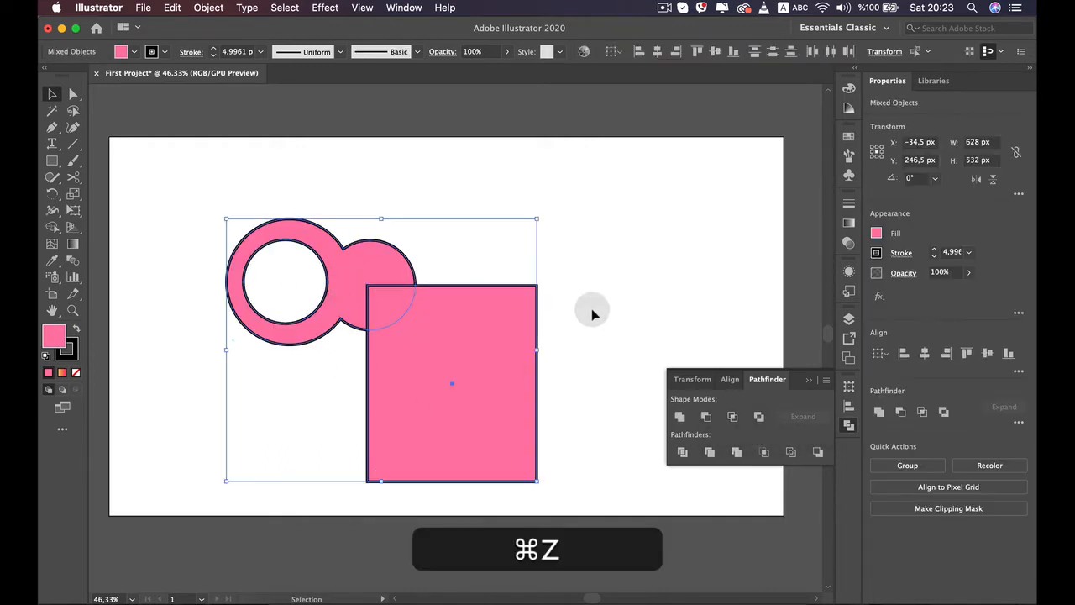
{"action": "left_click", "coordinate": [592, 311]}
Apply the Exclude shape mode to the rectangle and the pink shape to knock out their overlap
{"action": "left_click_drag", "start_coordinate": [588, 210], "coordinate": [329, 366]}
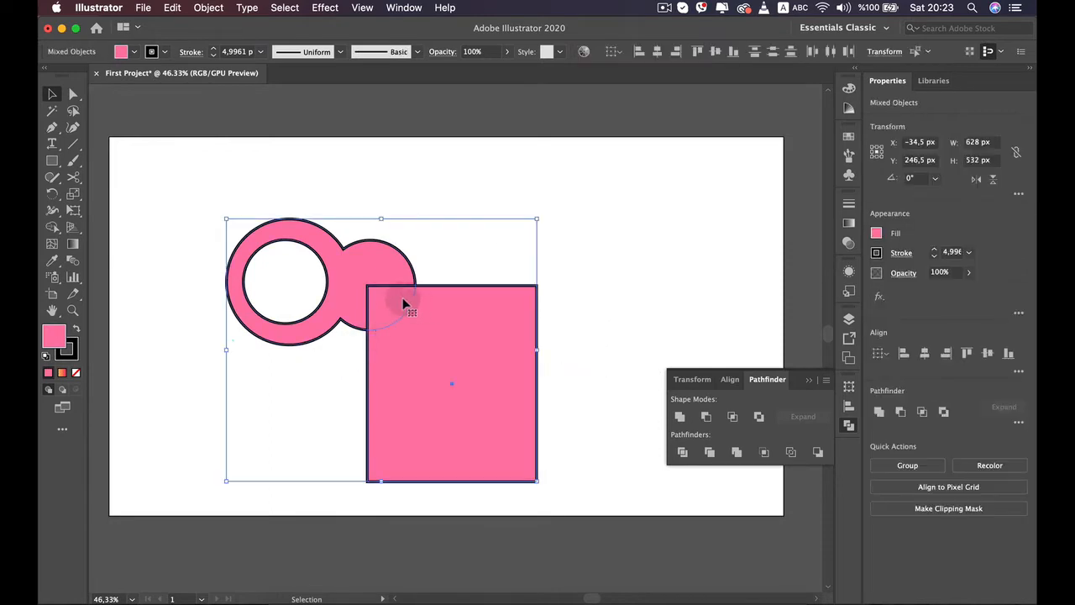
{"action": "left_click", "coordinate": [756, 418]}
{"action": "left_click", "coordinate": [610, 266]}
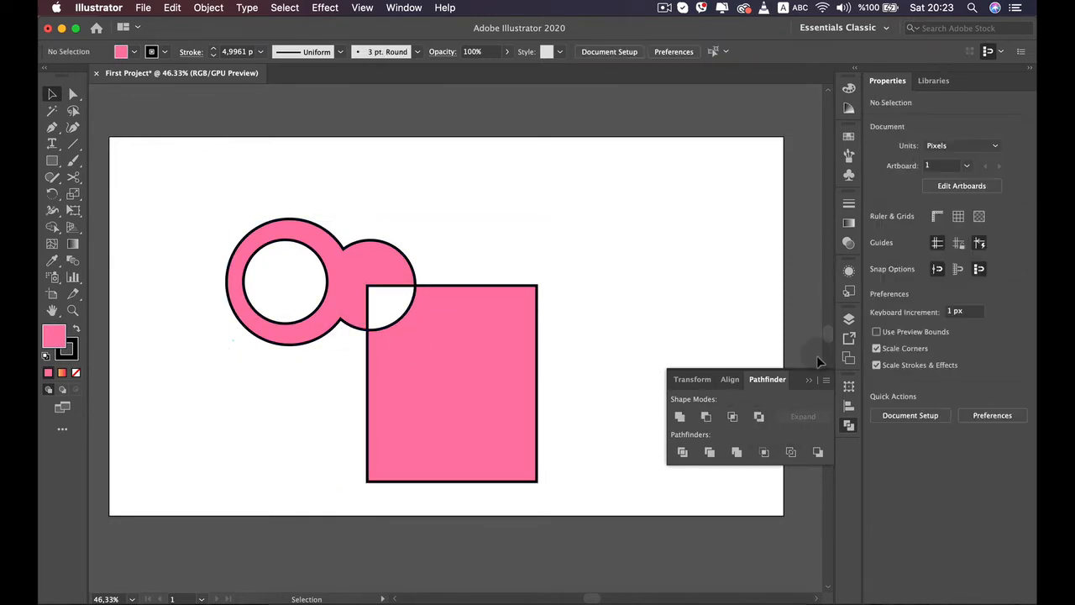
Close the Pathfinder panel and delete the combined shape from the artboard
{"action": "left_click", "coordinate": [849, 427]}
{"action": "left_click", "coordinate": [493, 349]}
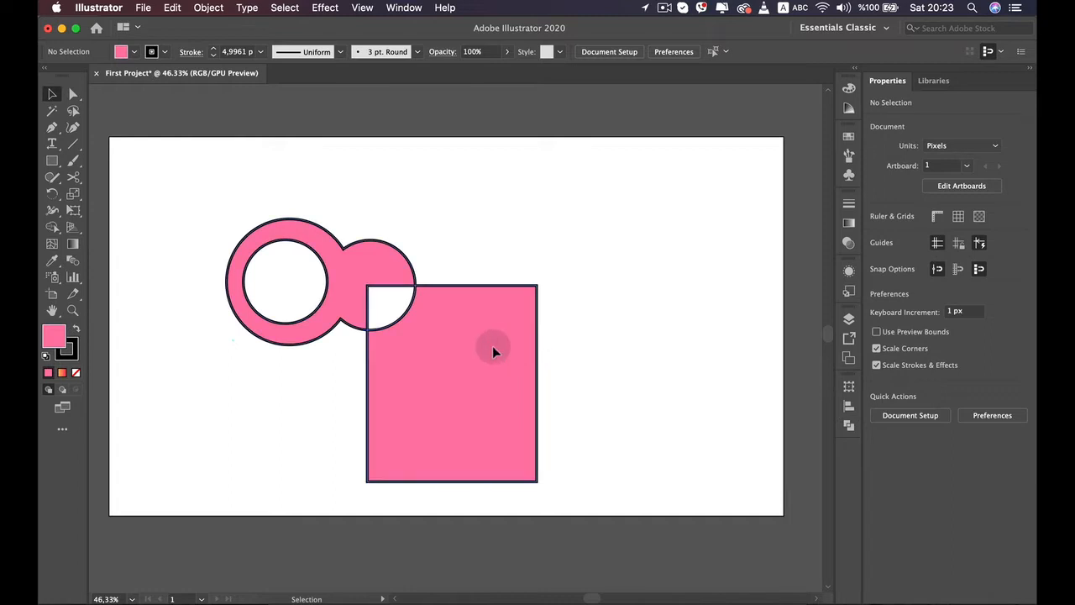
{"action": "key", "text": "BackSpace"}
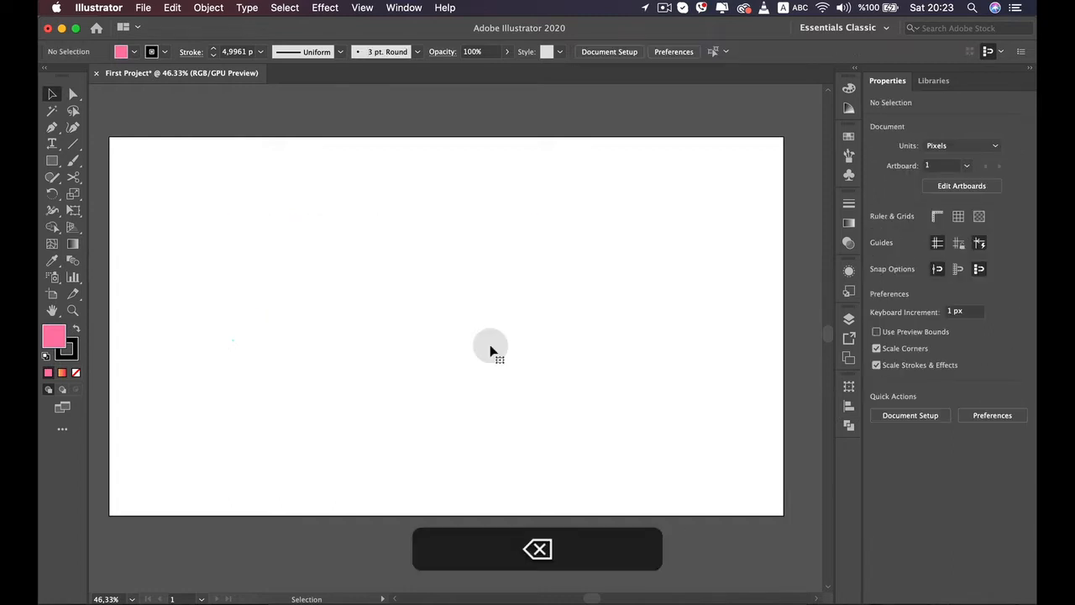
Draw a small circle and an overlapping larger circle about 396 px wide with the Ellipse tool
{"action": "left_click", "coordinate": [56, 242]}
{"action": "left_click", "coordinate": [52, 160]}
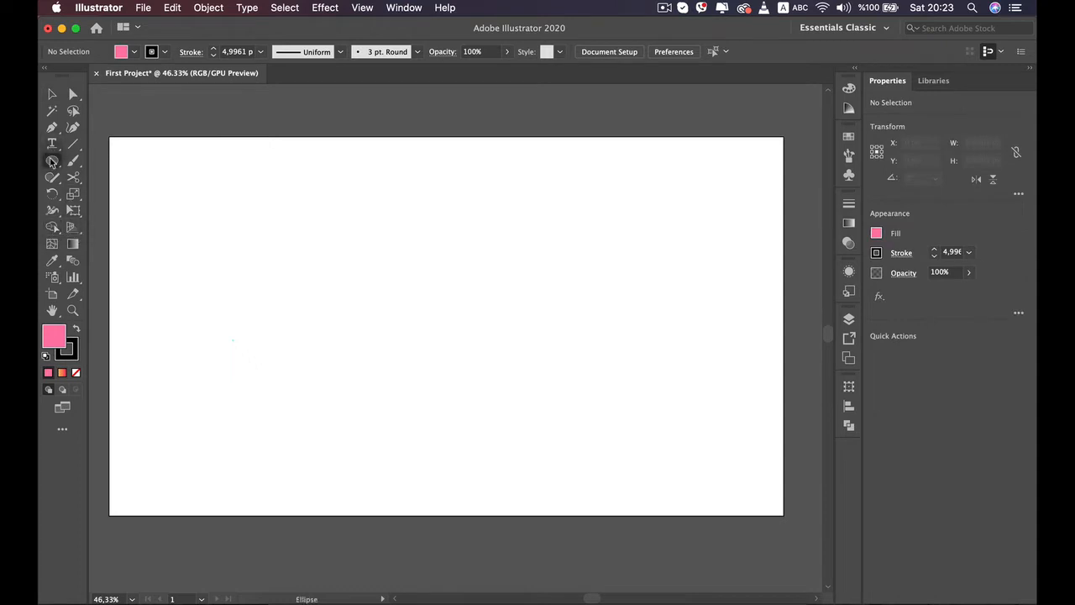
{"action": "left_click_drag", "start_coordinate": [283, 228], "coordinate": [360, 310]}
{"action": "left_click_drag", "start_coordinate": [455, 232], "coordinate": [388, 282]}
{"action": "key", "text": "shift+super+v"}
{"action": "key", "text": "v"}
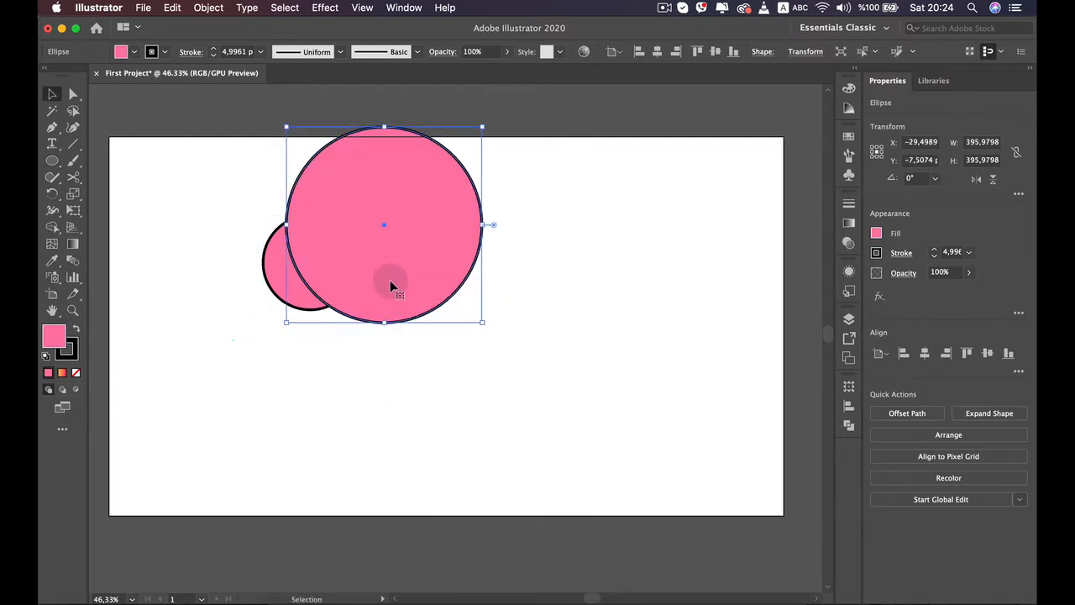
Try merging the two overlapping circles into one shape with the Shape Builder tool, and undo it
{"action": "left_click_drag", "start_coordinate": [508, 437], "coordinate": [264, 232]}
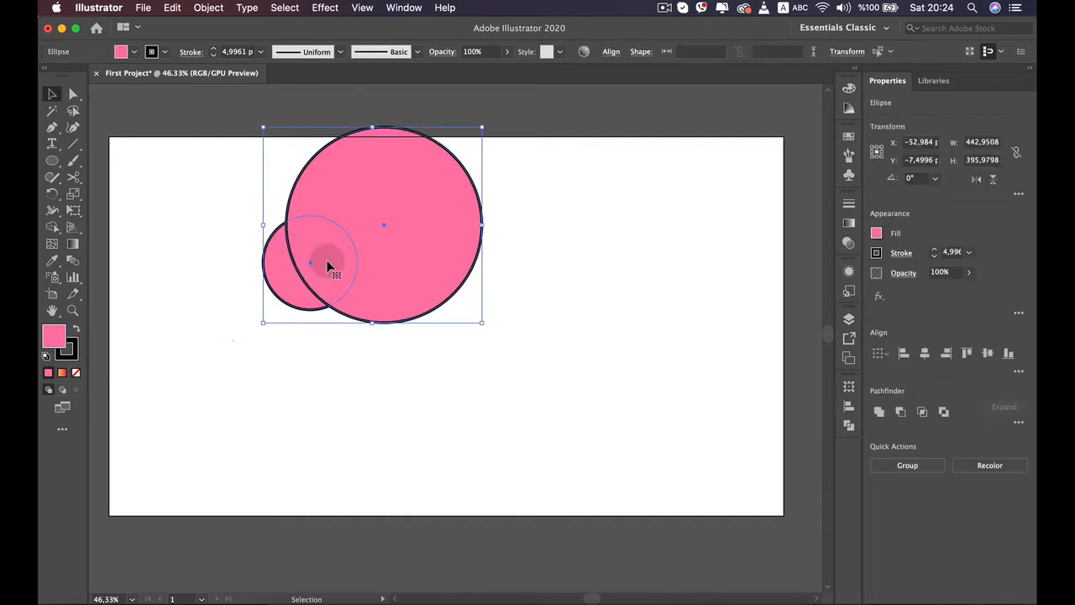
{"action": "left_click", "coordinate": [52, 227]}
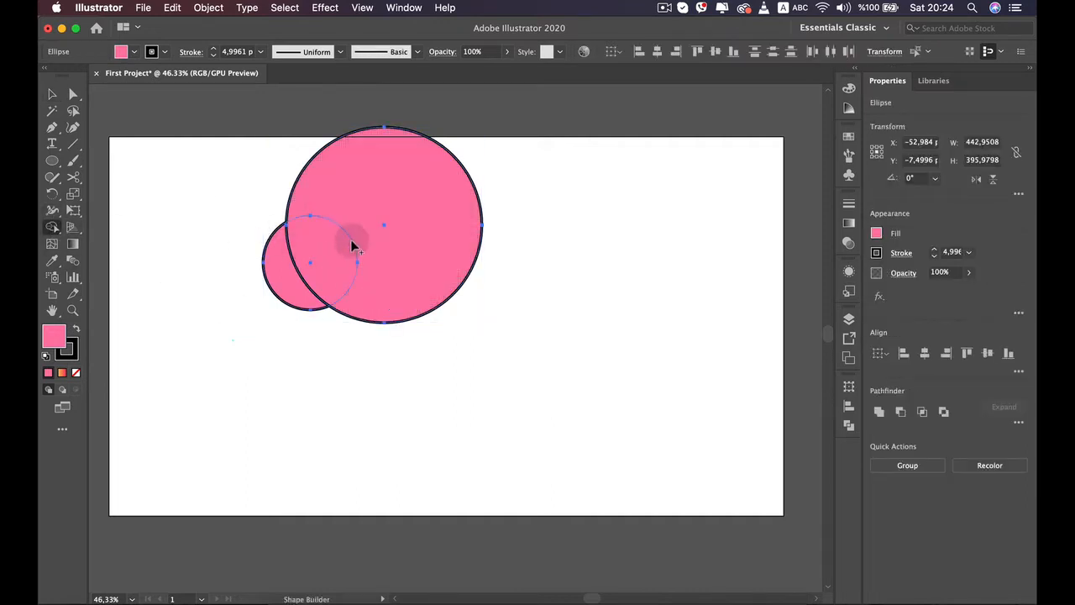
{"action": "left_click_drag", "start_coordinate": [367, 250], "coordinate": [278, 279]}
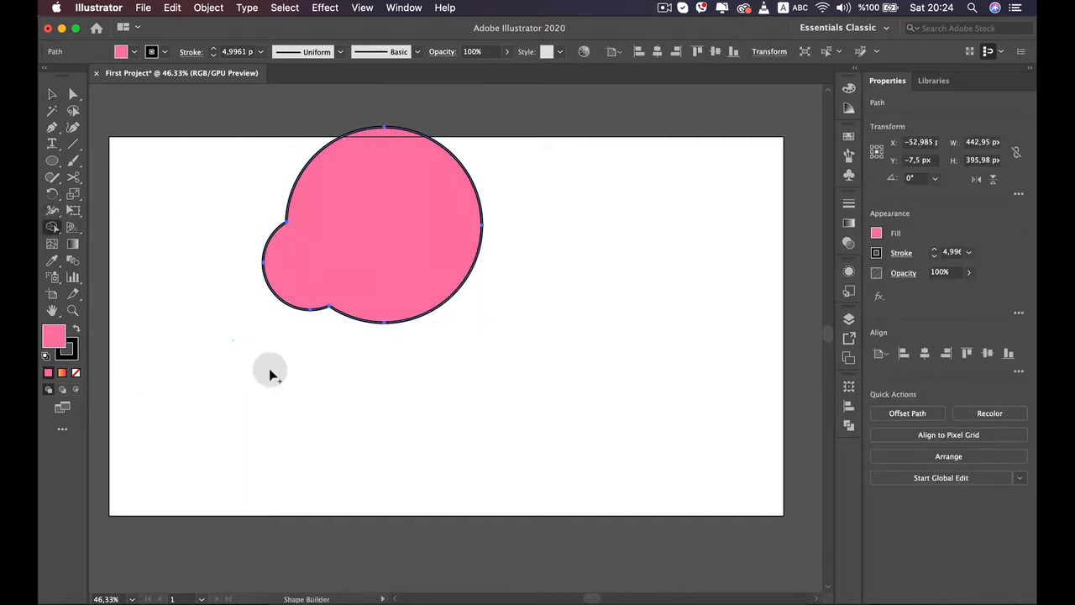
{"action": "key", "text": "super+z"}
{"action": "key", "text": "alt+super+z"}
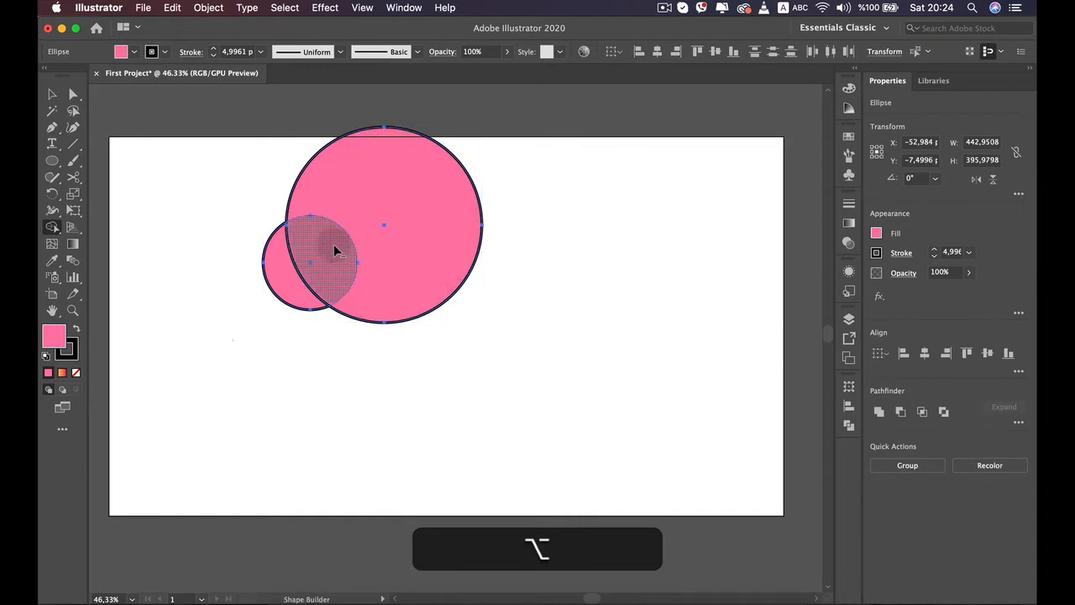
Try subtracting only the overlap of the two circles with the Shape Builder tool, and undo it
{"action": "left_click", "coordinate": [320, 254], "text": "alt"}
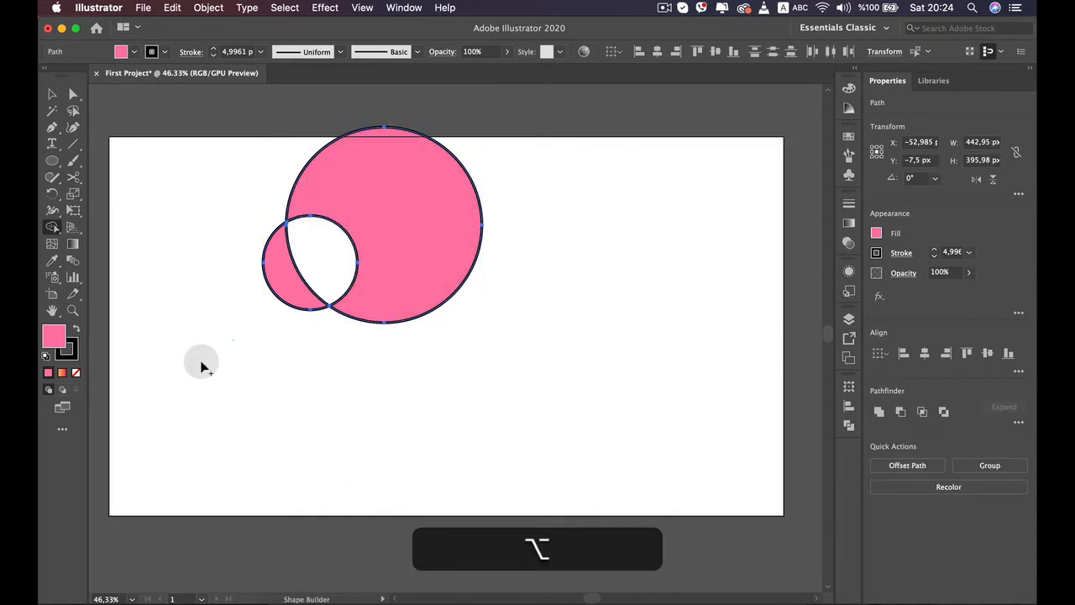
{"action": "key", "text": "super+z"}
{"action": "key", "text": "alt+super+z"}
Subtract the large circle and the overlap area with the Shape Builder tool, keeping only the small circle's crescent
{"action": "left_click", "coordinate": [400, 228], "text": "alt"}
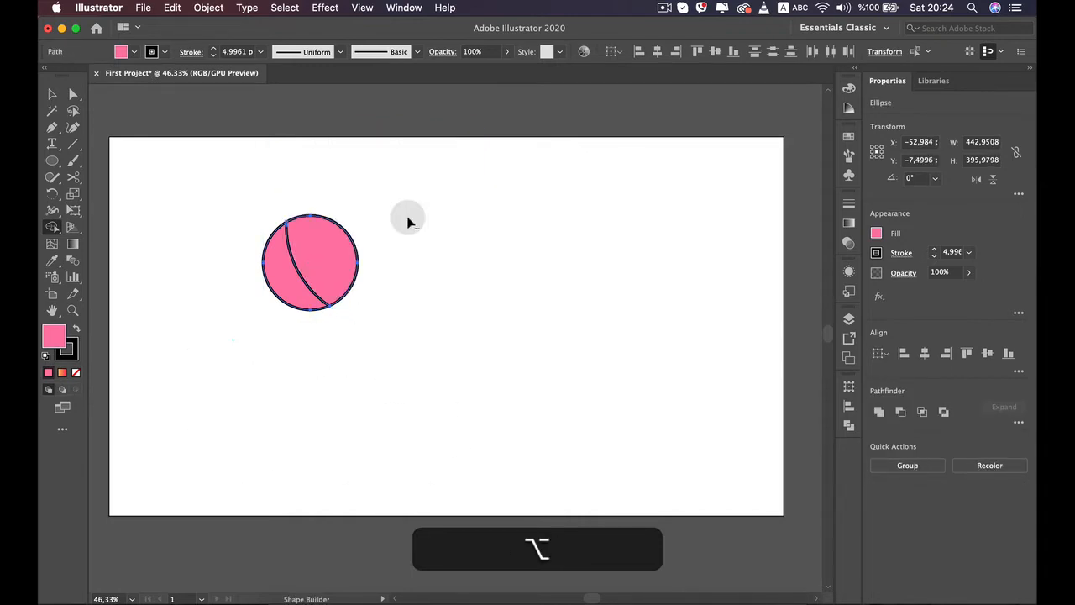
{"action": "left_click", "coordinate": [336, 252], "text": "alt"}
{"action": "key", "text": "v"}
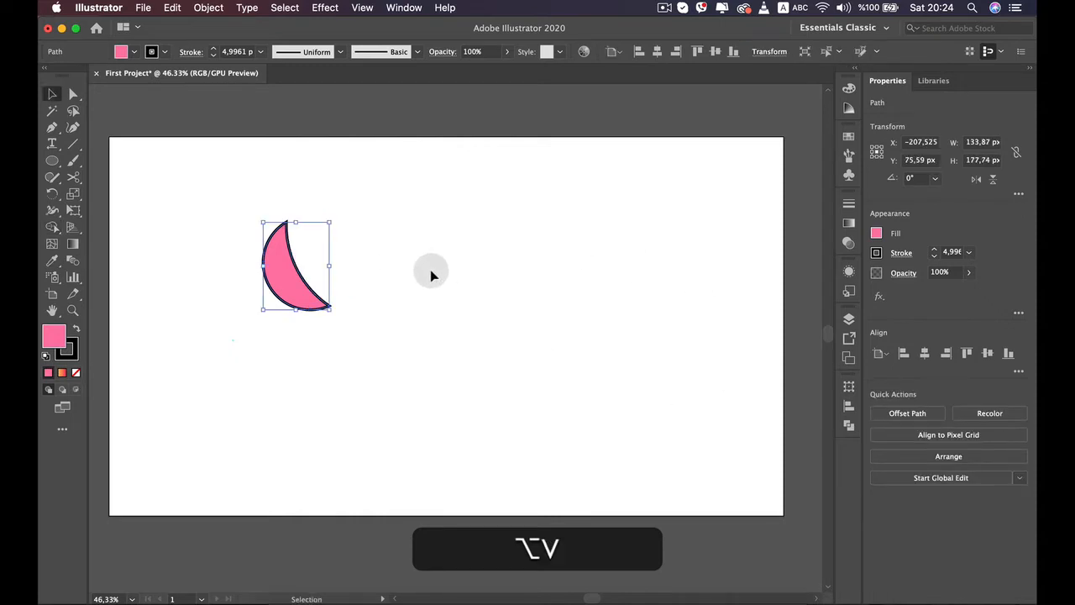
Try moving the crescent down toward the artboard's middle, undo the move, and delete the crescent
{"action": "left_click", "coordinate": [432, 274]}
{"action": "left_click_drag", "start_coordinate": [298, 304], "coordinate": [359, 352]}
{"action": "left_click", "coordinate": [451, 276]}
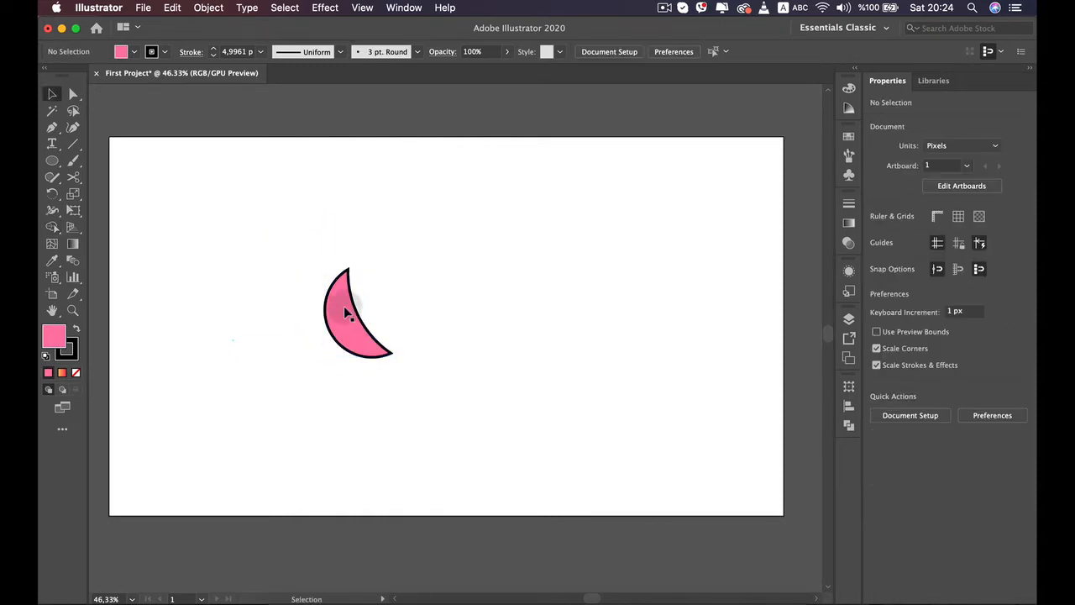
{"action": "key", "text": "super+z"}
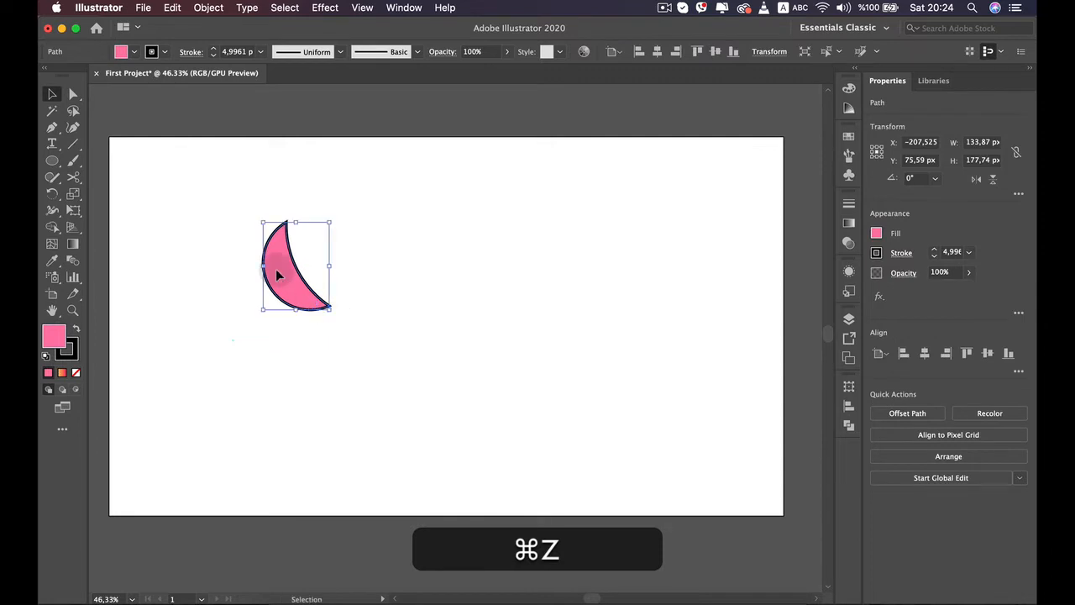
{"action": "key", "text": "BackSpace"}
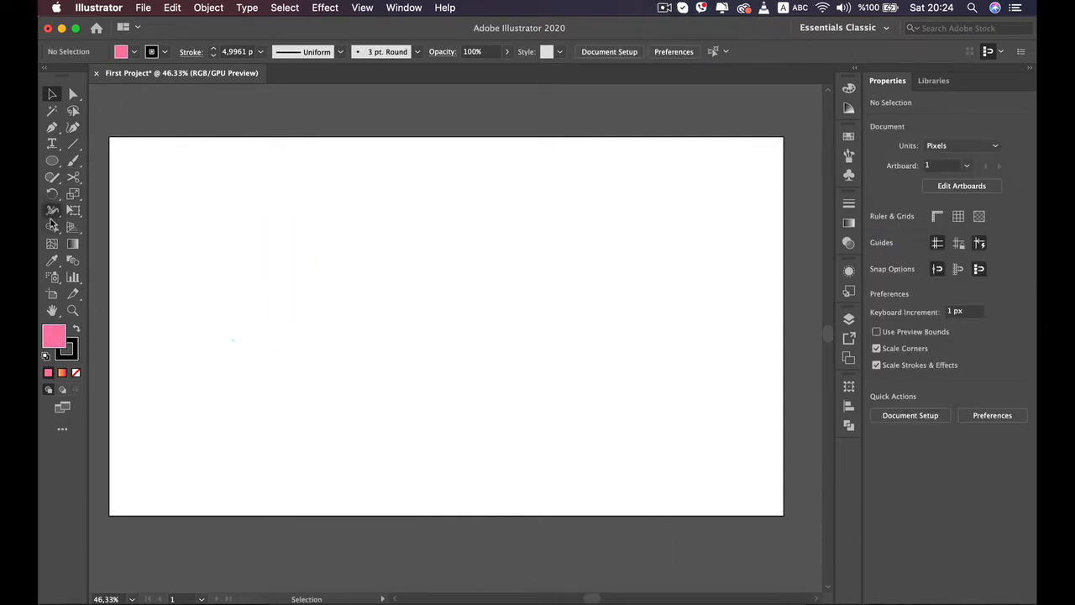
Draw a circle about 312 px wide near the artboard's middle with the Ellipse tool and fill it with black
{"action": "left_click_drag", "start_coordinate": [52, 160], "coordinate": [105, 192]}
{"action": "mouse_move", "coordinate": [309, 260]}
{"action": "left_mouse_down"}
{"action": "mouse_move", "coordinate": [429, 408]}
{"action": "mouse_move", "coordinate": [463, 413]}
{"action": "left_mouse_up"}
{"action": "left_click", "coordinate": [131, 52]}
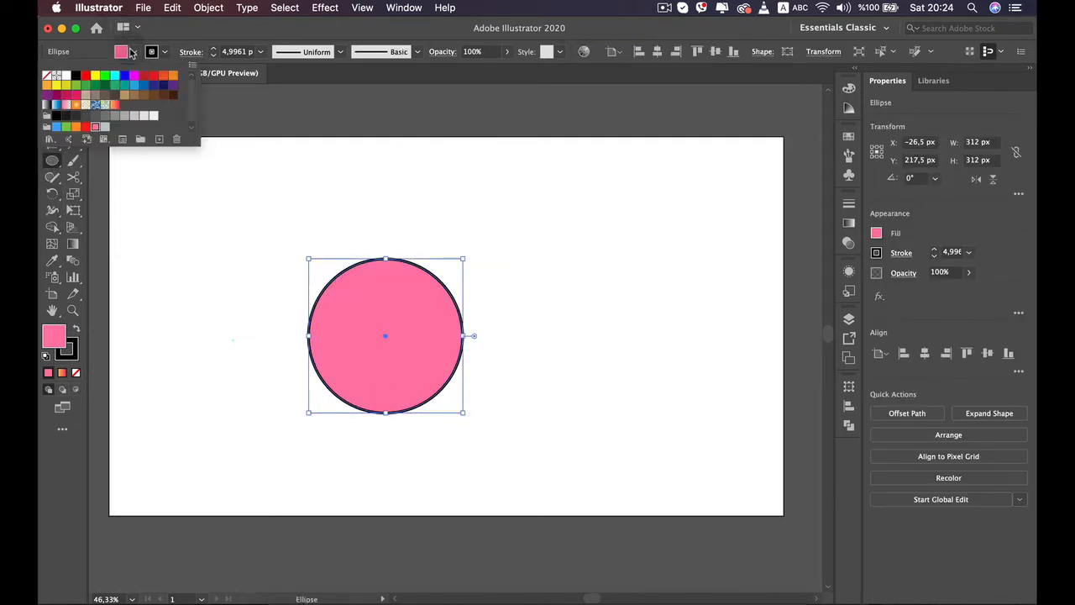
{"action": "left_click", "coordinate": [76, 75]}
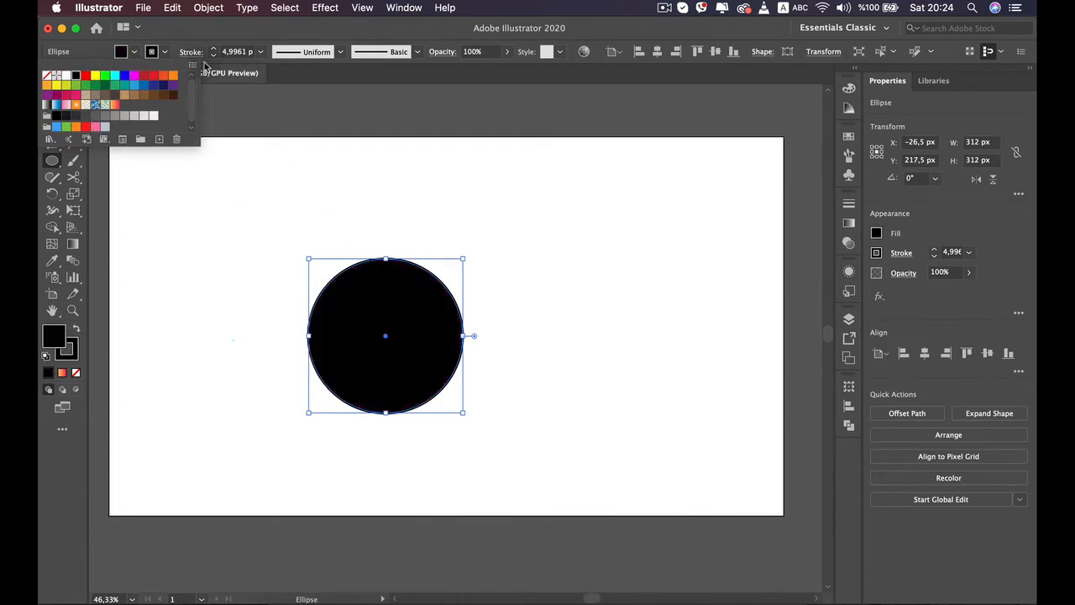
Set the black circle's stroke colour to cyan and return to the Selection tool
{"action": "left_click", "coordinate": [166, 53]}
{"action": "left_click", "coordinate": [158, 55]}
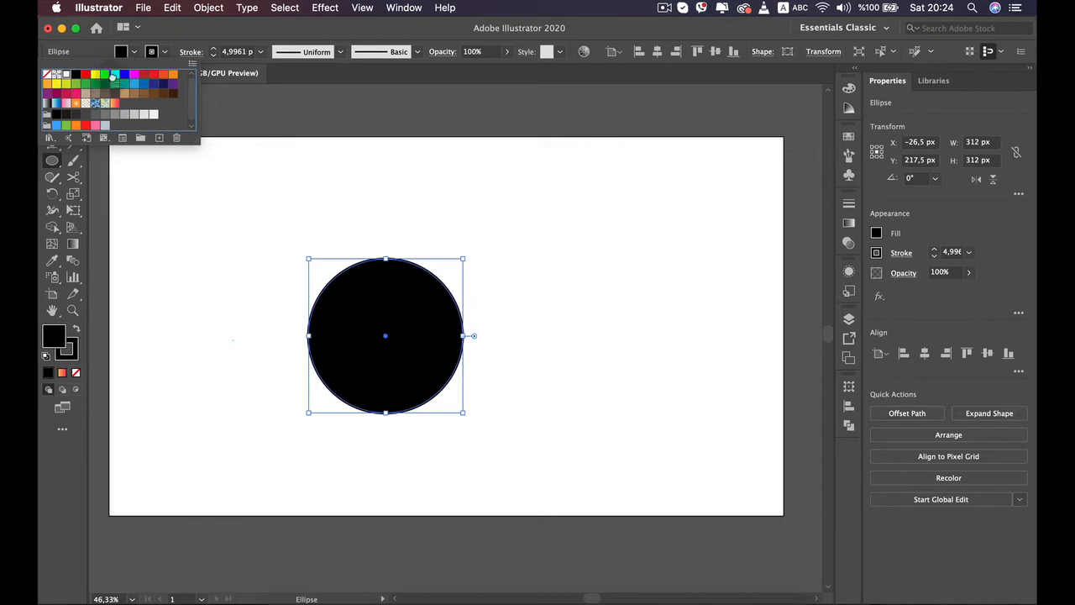
{"action": "left_click", "coordinate": [117, 78]}
{"action": "left_click", "coordinate": [365, 198]}
{"action": "left_click", "coordinate": [412, 304]}
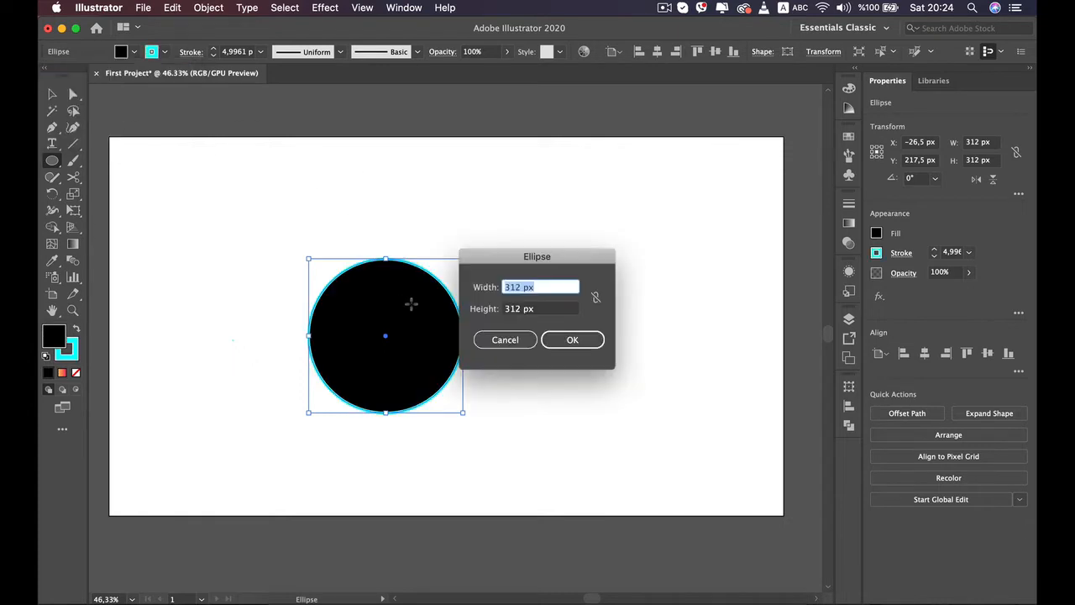
{"action": "left_click", "coordinate": [496, 338]}
{"action": "key", "text": "v"}
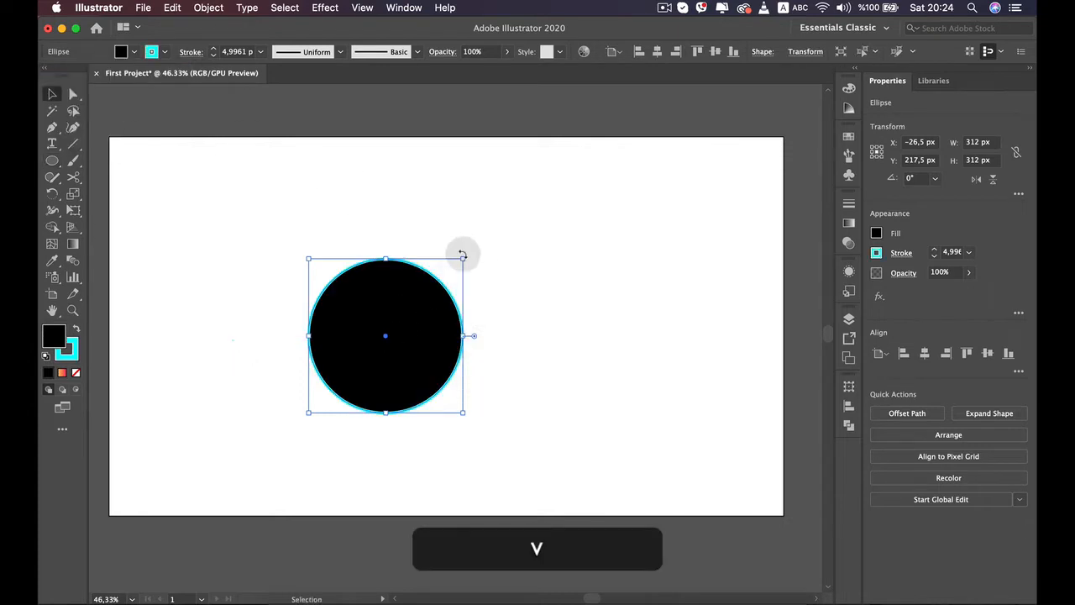
Build a triangle of three overlapping circles from copies about 302 px wide, enlarging the top one to about 352 px
{"action": "mouse_move", "coordinate": [462, 254]}
{"action": "left_mouse_down"}
{"action": "mouse_move", "coordinate": [437, 288]}
{"action": "mouse_move", "coordinate": [451, 308]}
{"action": "mouse_move", "coordinate": [497, 305]}
{"action": "mouse_move", "coordinate": [486, 307]}
{"action": "mouse_move", "coordinate": [389, 204]}
{"action": "mouse_move", "coordinate": [389, 218]}
{"action": "left_mouse_up"}
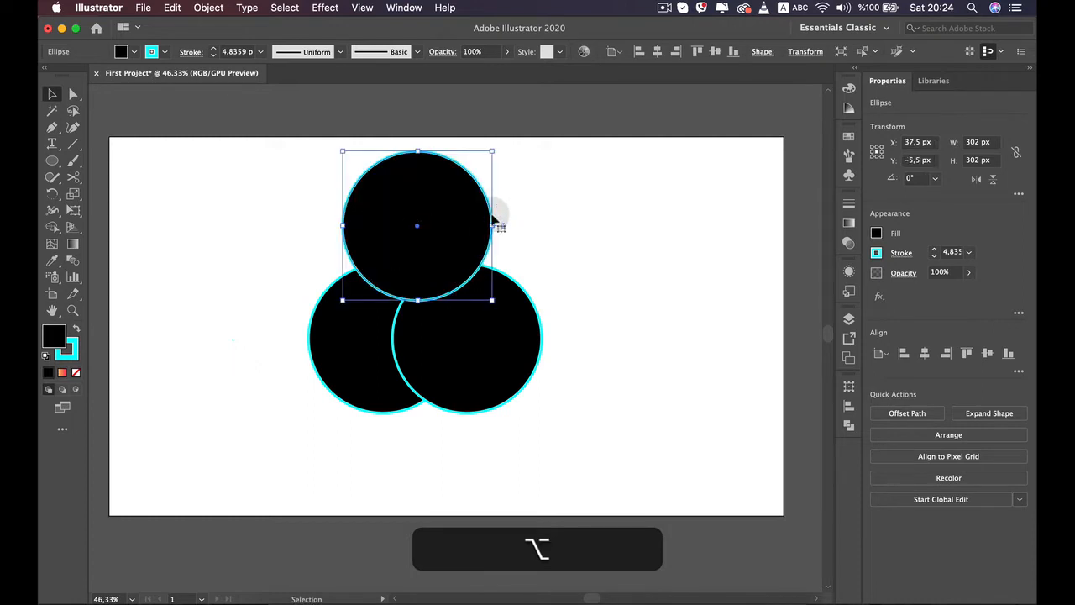
{"action": "left_click_drag", "start_coordinate": [492, 153], "coordinate": [526, 126]}
Duplicate the top circle, shrink the copy to about 156 px, and place one such circle over each of its lower sides
{"action": "mouse_move", "coordinate": [475, 205]}
{"action": "left_mouse_down"}
{"action": "mouse_move", "coordinate": [456, 210]}
{"action": "mouse_move", "coordinate": [473, 202]}
{"action": "left_mouse_up"}
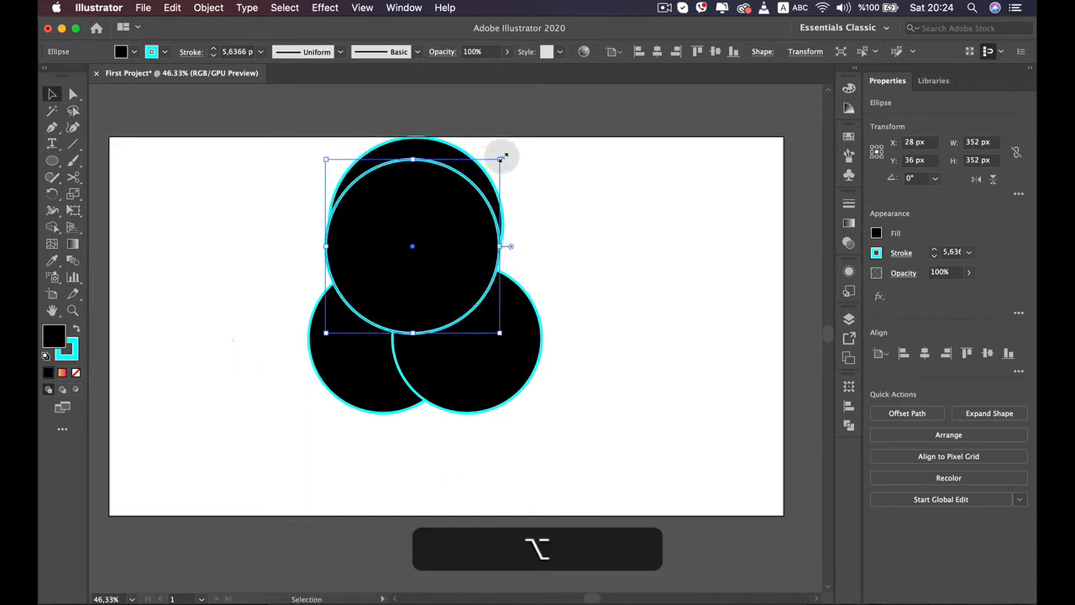
{"action": "left_click_drag", "start_coordinate": [503, 157], "coordinate": [410, 250]}
{"action": "left_click_drag", "start_coordinate": [360, 294], "coordinate": [467, 274]}
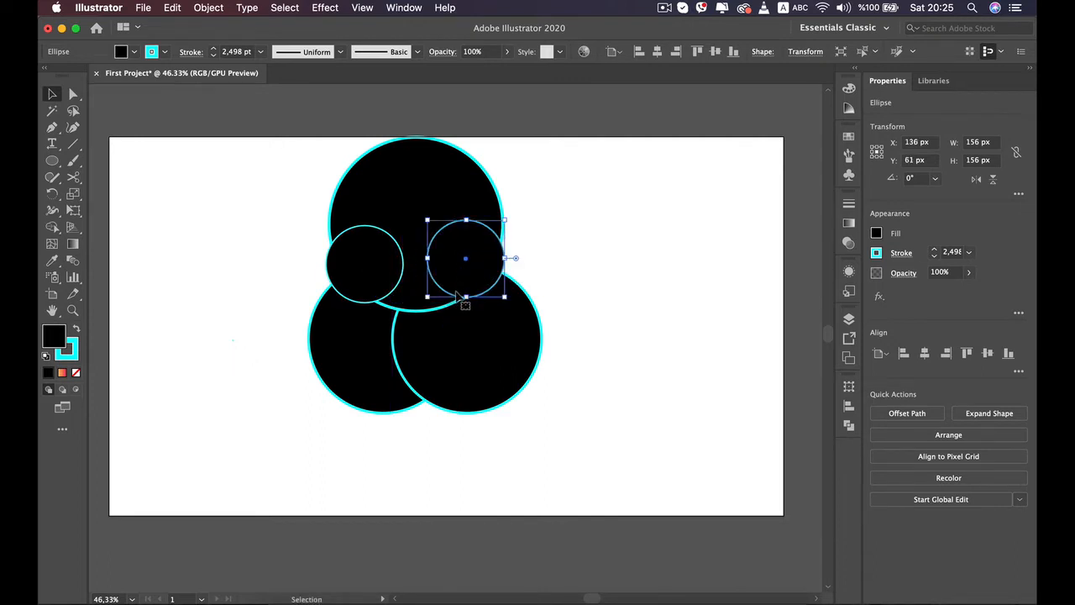
{"action": "left_click", "coordinate": [378, 273]}
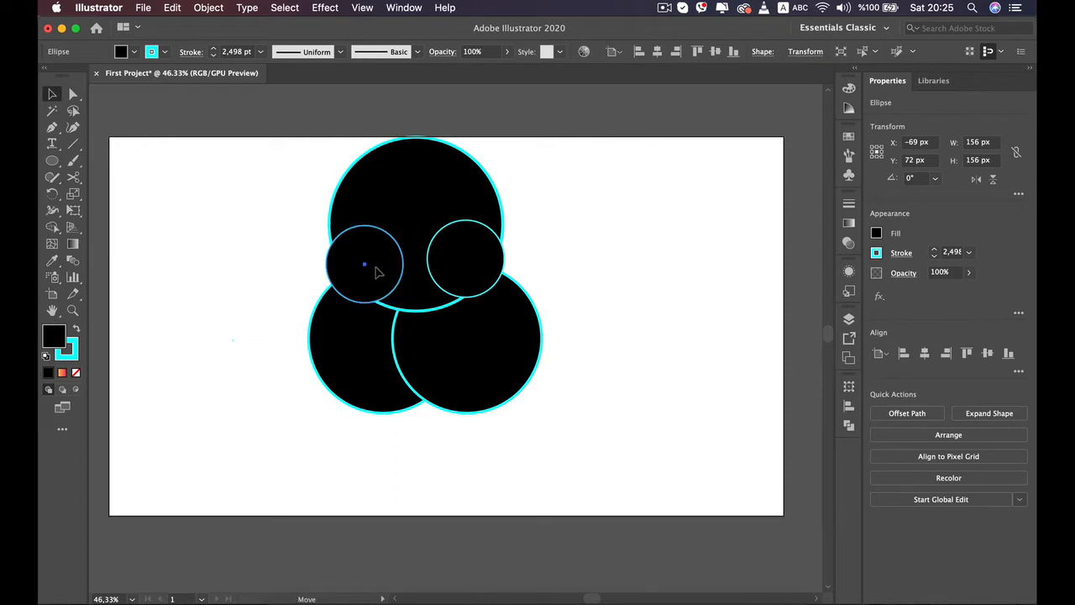
{"action": "left_click_drag", "start_coordinate": [381, 272], "coordinate": [369, 266]}
Duplicate a 156 px circle, shrink the copy to about 57 px, and centre it between the two small circles
{"action": "left_click_drag", "start_coordinate": [474, 274], "coordinate": [443, 268]}
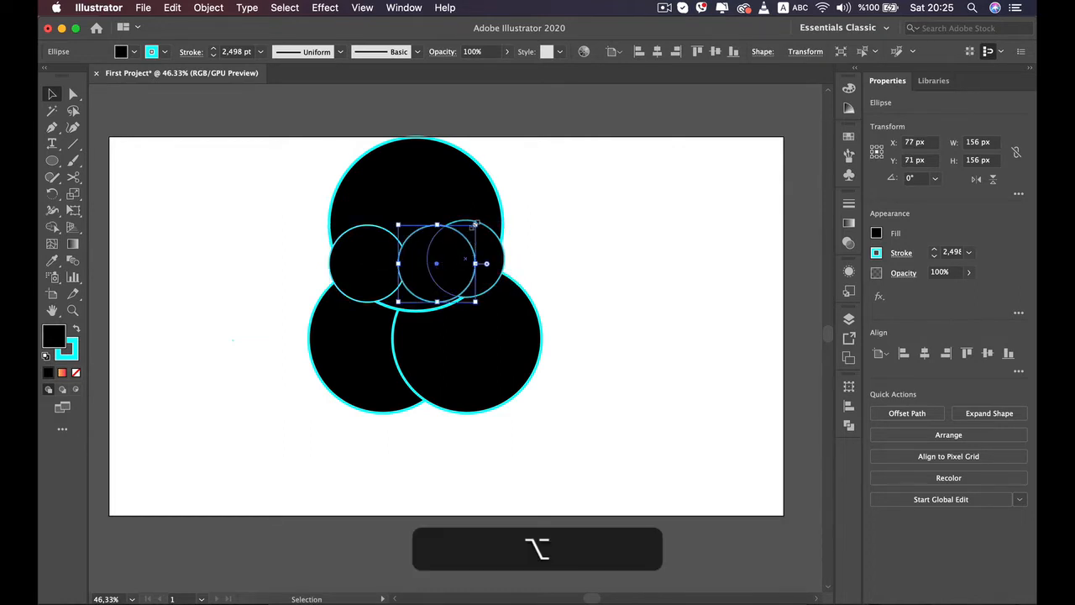
{"action": "left_click_drag", "start_coordinate": [475, 226], "coordinate": [415, 264]}
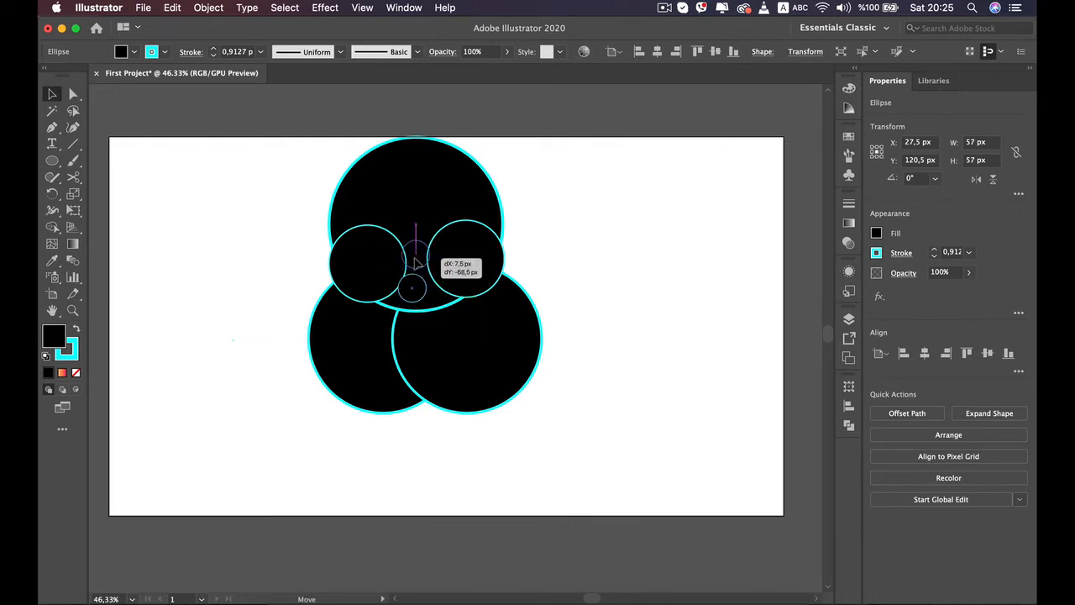
{"action": "left_click_drag", "start_coordinate": [416, 262], "coordinate": [417, 262]}
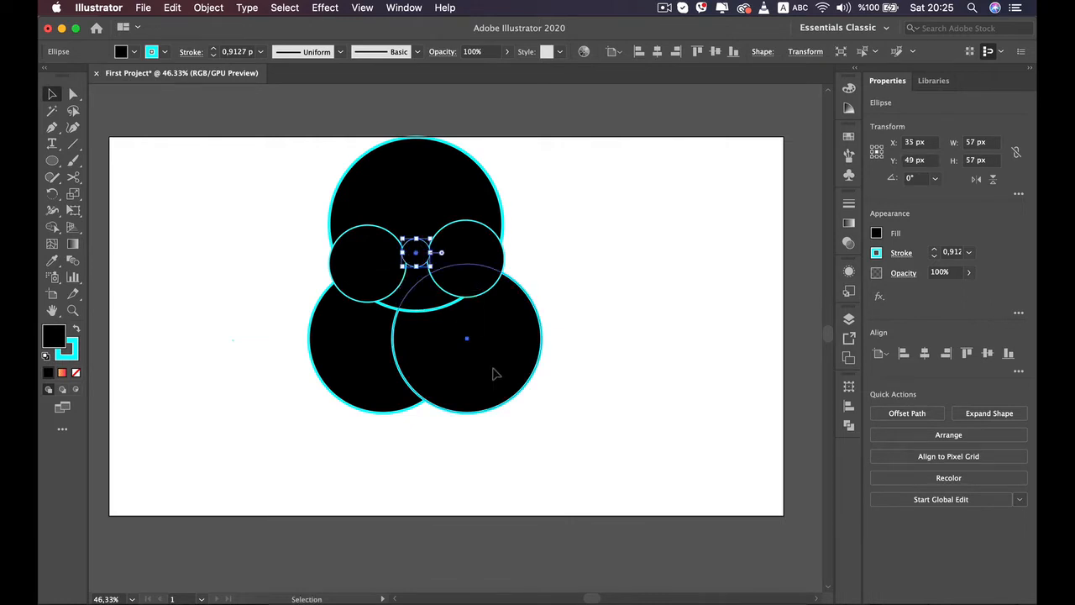
Place five copies of the 156 px circle in an overlapping row across the bottom of the two lower circles
{"action": "left_click", "coordinate": [483, 382]}
{"action": "left_click", "coordinate": [353, 269]}
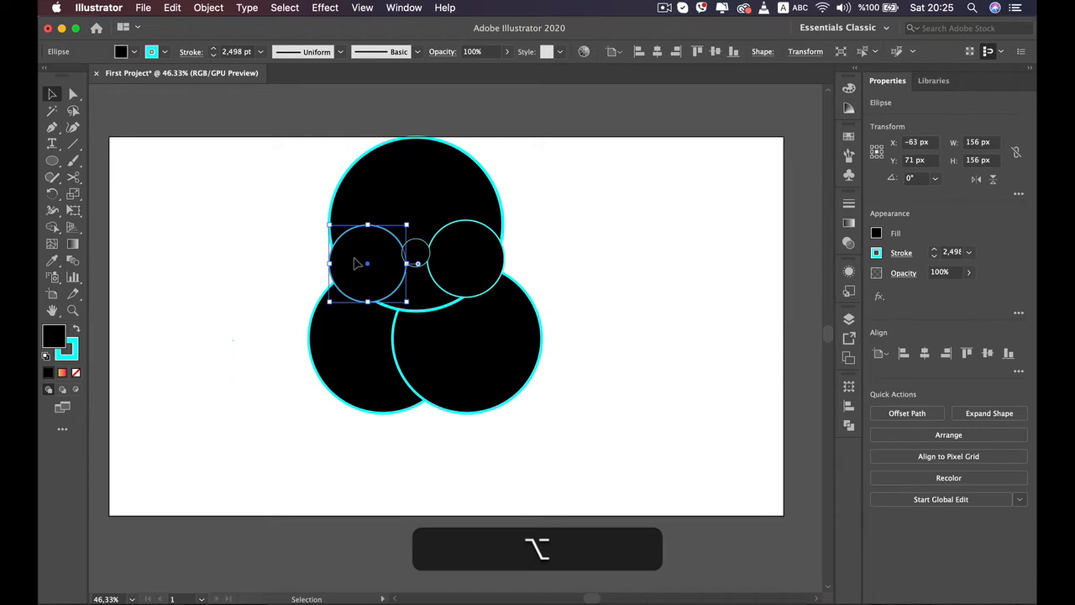
{"action": "left_click_drag", "start_coordinate": [353, 269], "coordinate": [548, 367]}
{"action": "left_click_drag", "start_coordinate": [312, 391], "coordinate": [311, 377]}
{"action": "left_click_drag", "start_coordinate": [368, 407], "coordinate": [413, 398]}
{"action": "left_click_drag", "start_coordinate": [481, 399], "coordinate": [482, 395]}
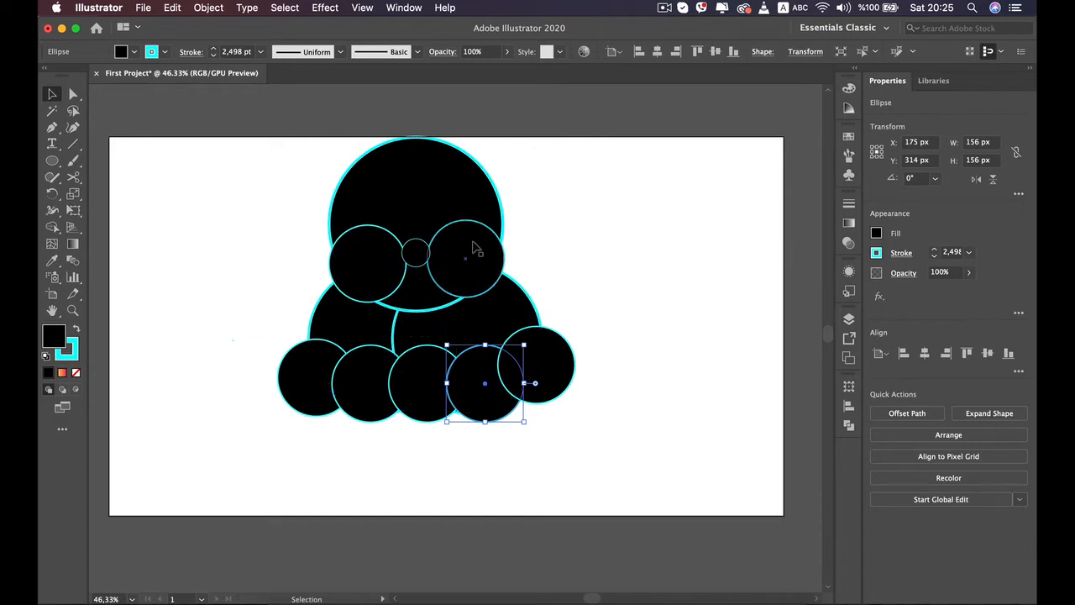
Select all the circles and merge the central regions of the two lower circles into one body with the Shape Builder tool
{"action": "left_click_drag", "start_coordinate": [704, 216], "coordinate": [220, 426]}
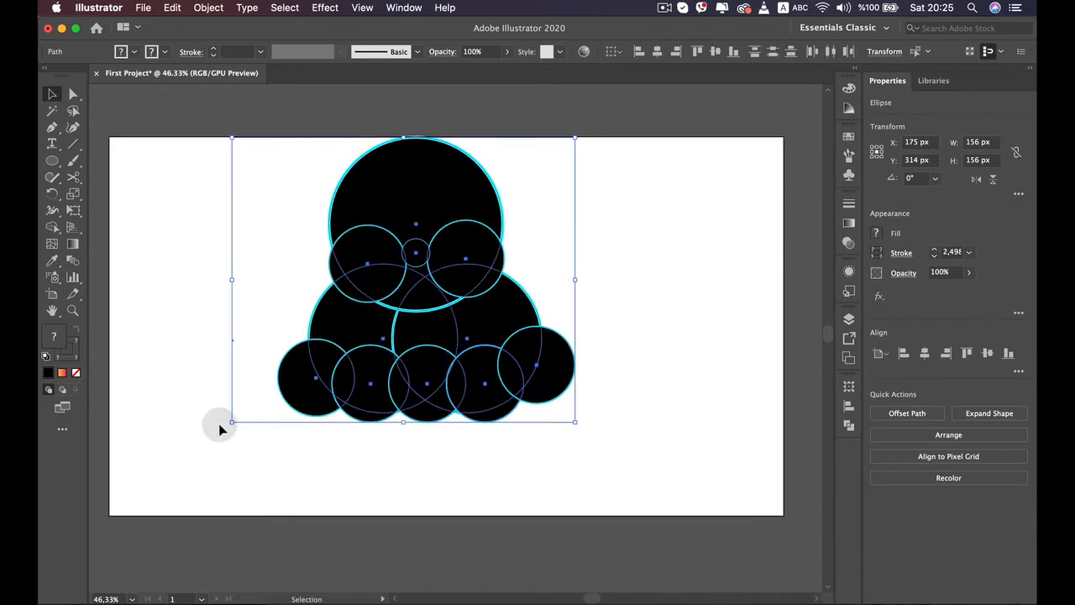
{"action": "left_click", "coordinate": [52, 228]}
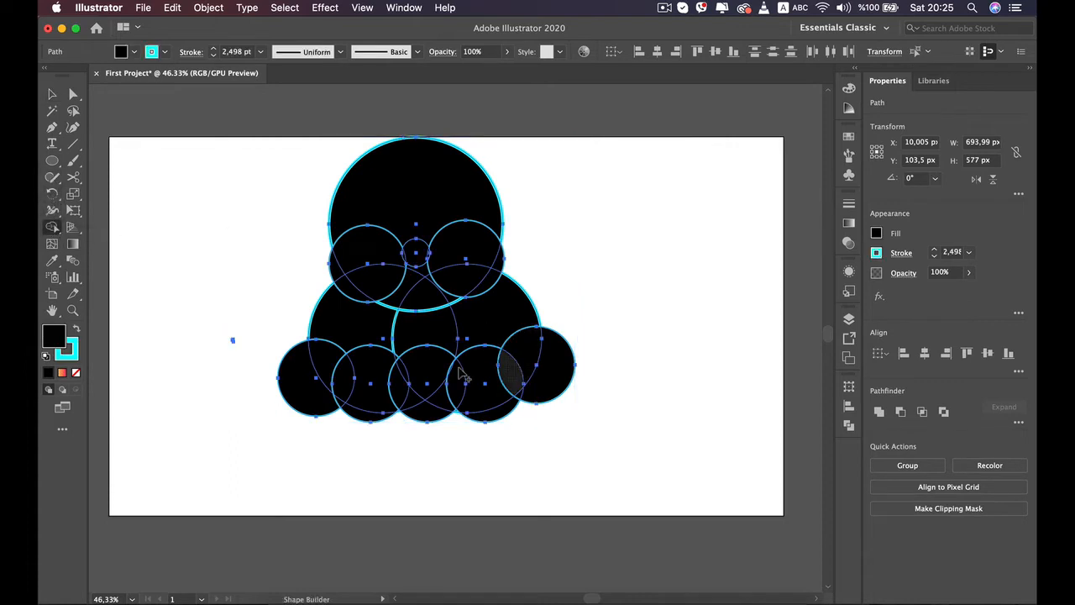
{"action": "left_click_drag", "start_coordinate": [362, 325], "coordinate": [468, 319]}
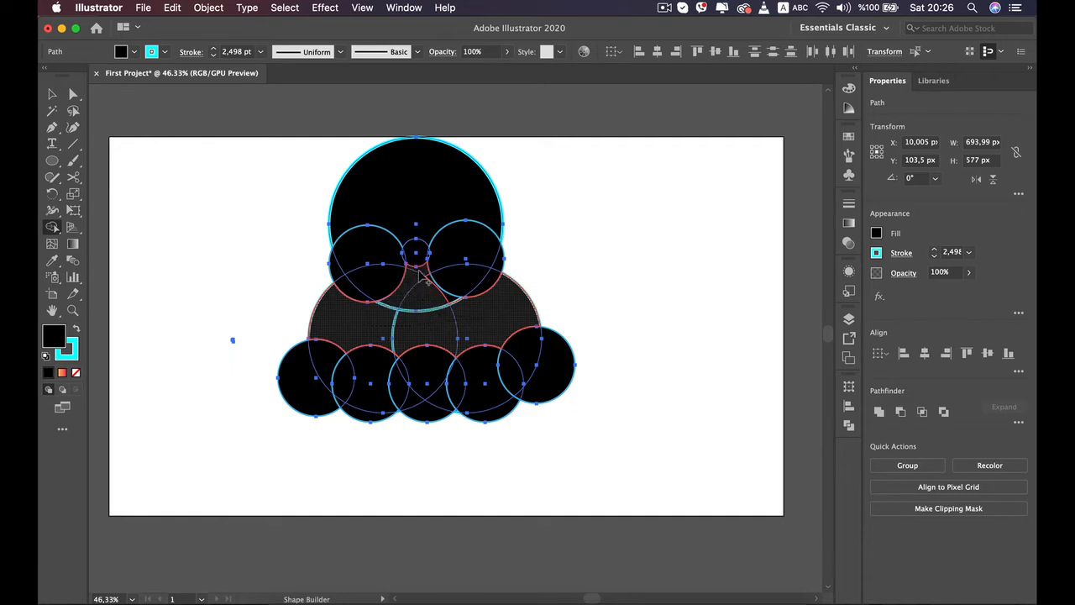
{"action": "left_click_drag", "start_coordinate": [420, 273], "coordinate": [415, 284]}
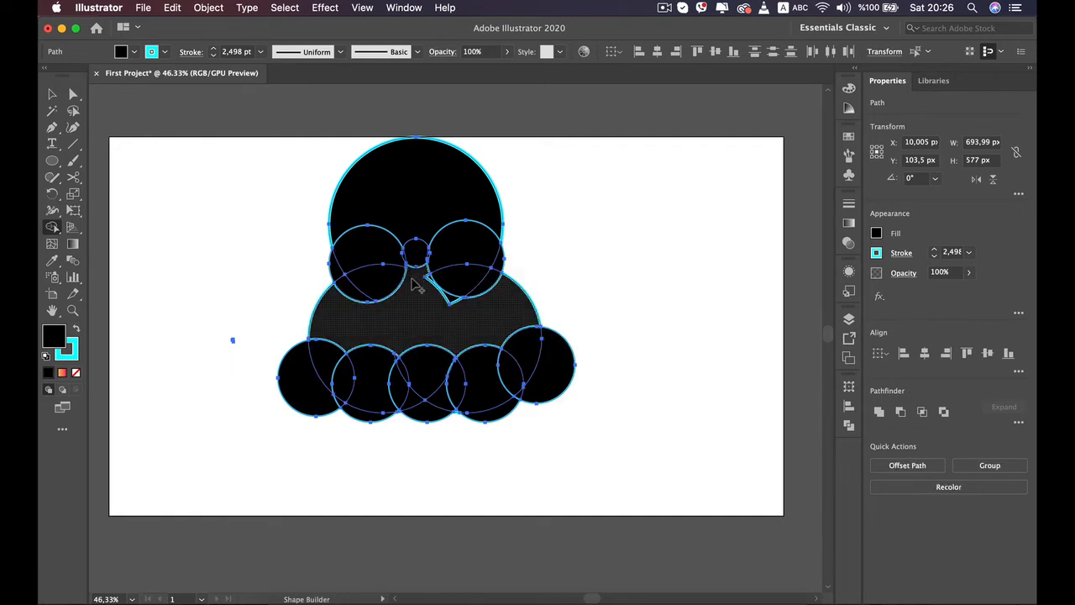
{"action": "key", "text": "alt"}
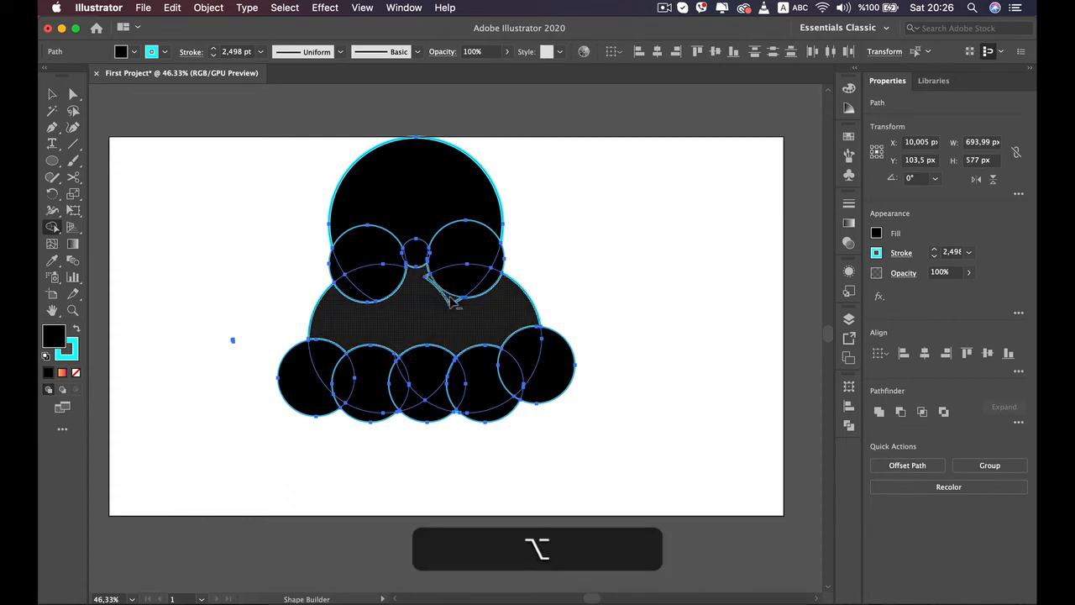
{"action": "key", "text": "super+alt+z"}
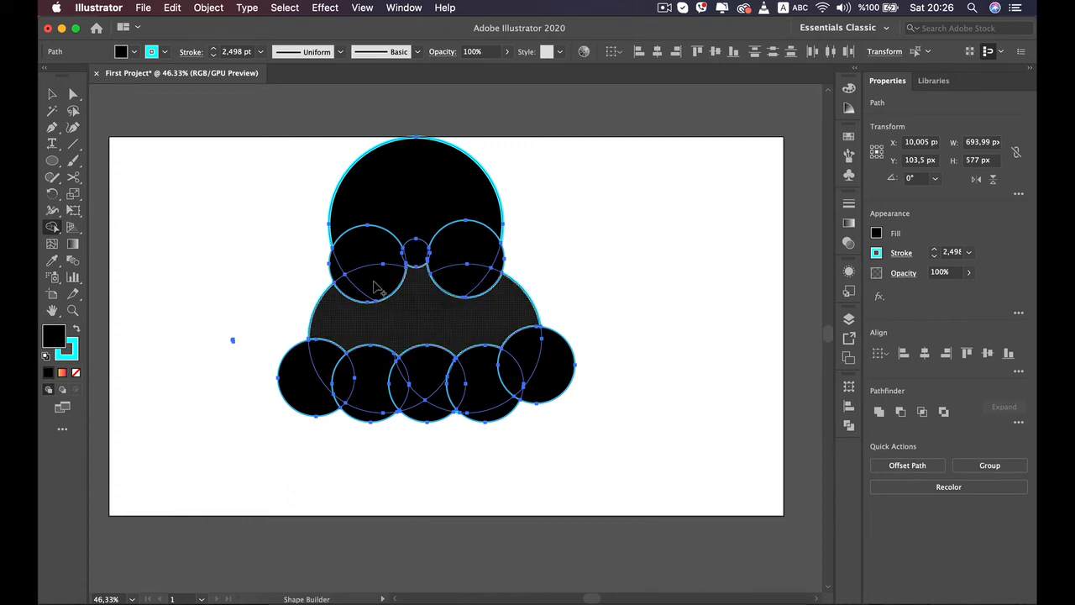
Subtract the top circle, the three smaller circles over it and their leftover side pieces from the body with Shape Builder
{"action": "left_click", "coordinate": [461, 269], "text": "alt"}
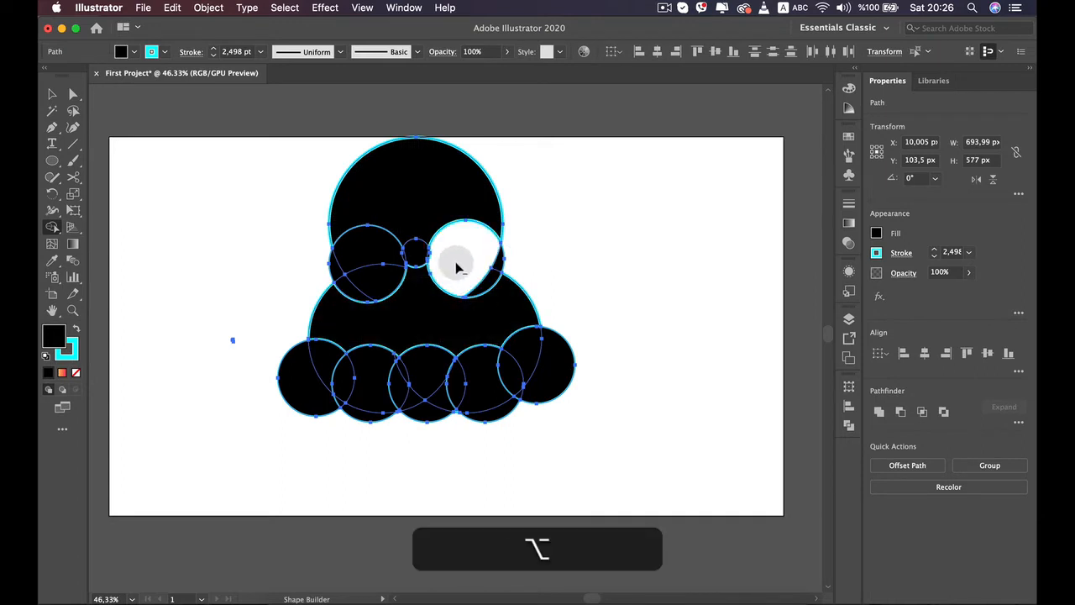
{"action": "mouse_move", "coordinate": [532, 186]}
{"action": "left_mouse_down"}
{"action": "mouse_move", "coordinate": [431, 204]}
{"action": "mouse_move", "coordinate": [295, 240]}
{"action": "mouse_move", "coordinate": [417, 237]}
{"action": "left_mouse_up"}
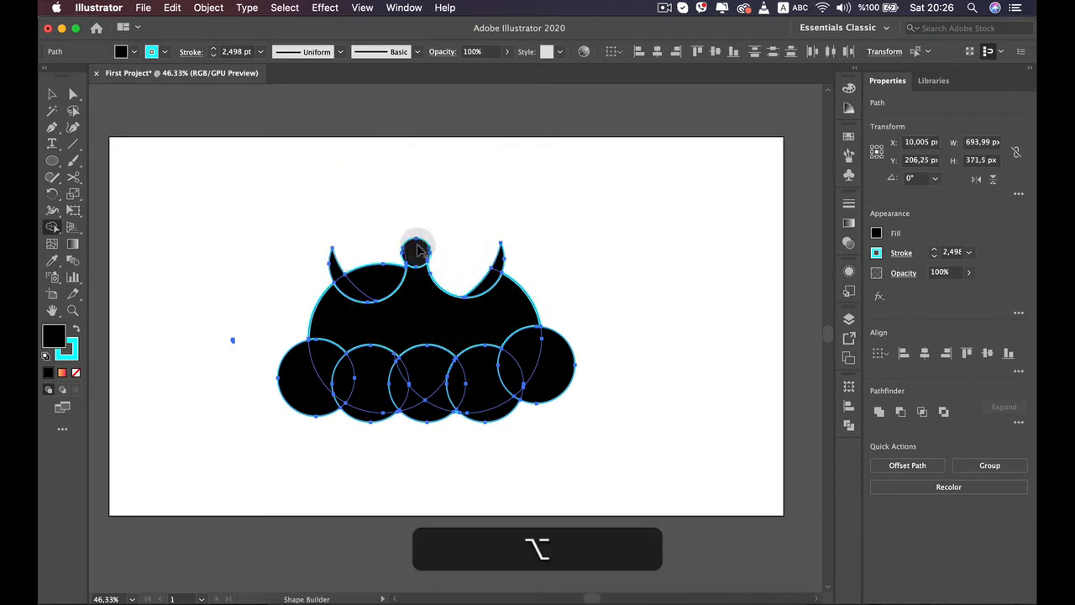
{"action": "left_click", "coordinate": [418, 251], "text": "alt"}
{"action": "left_click", "coordinate": [370, 273], "text": "alt"}
{"action": "left_click_drag", "start_coordinate": [348, 283], "coordinate": [331, 266]}
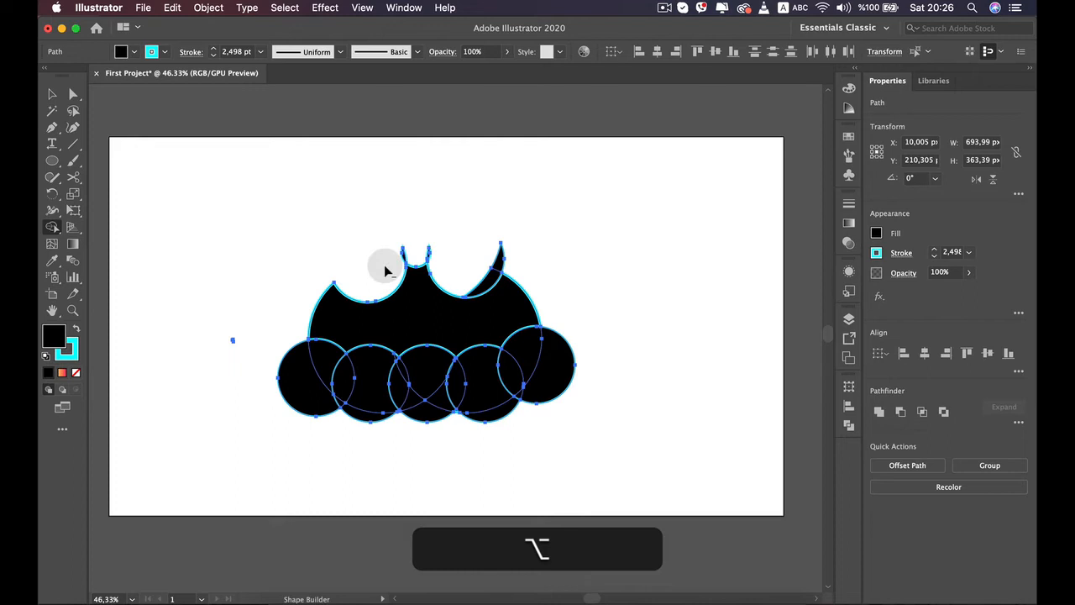
{"action": "left_click", "coordinate": [493, 270], "text": "alt"}
Subtract the row of lower circles, the stray leftover fragments and the two ear slivers from the bat body with the Shape Builder tool
{"action": "mouse_move", "coordinate": [276, 360]}
{"action": "left_mouse_down"}
{"action": "mouse_move", "coordinate": [604, 380]}
{"action": "mouse_move", "coordinate": [264, 449]}
{"action": "mouse_move", "coordinate": [336, 412]}
{"action": "left_mouse_up"}
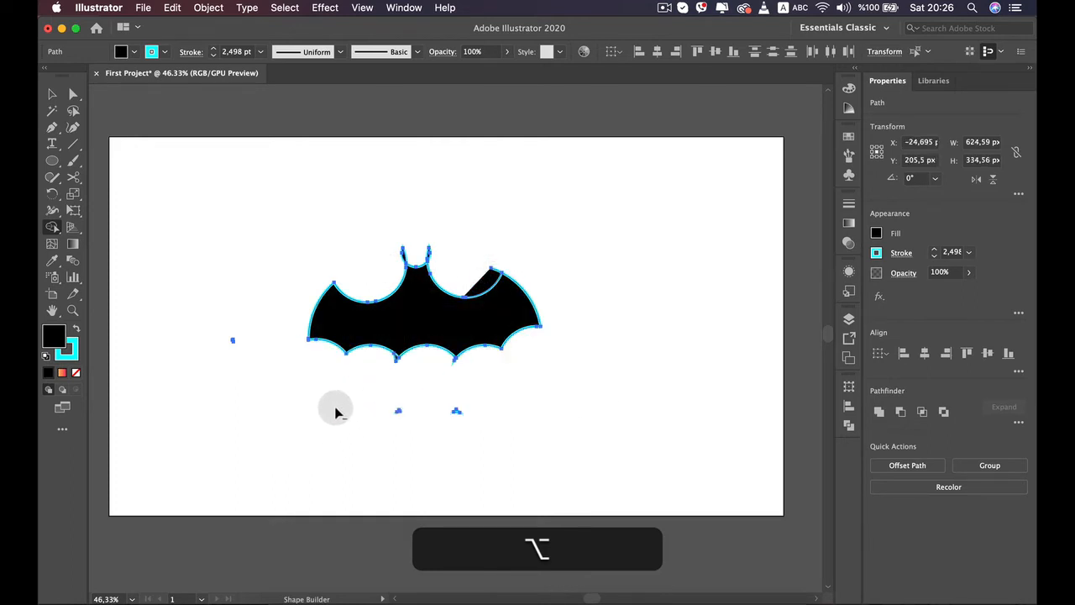
{"action": "mouse_move", "coordinate": [510, 411]}
{"action": "left_mouse_down"}
{"action": "mouse_move", "coordinate": [359, 428]}
{"action": "mouse_move", "coordinate": [358, 408]}
{"action": "mouse_move", "coordinate": [439, 411]}
{"action": "left_mouse_up"}
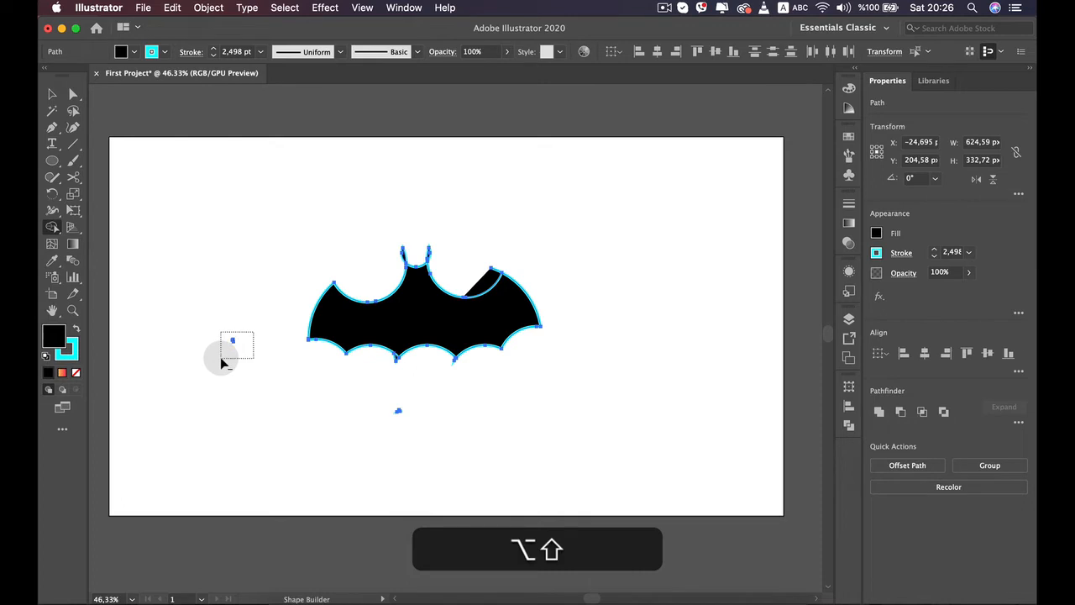
{"action": "left_click_drag", "start_coordinate": [222, 361], "coordinate": [225, 398]}
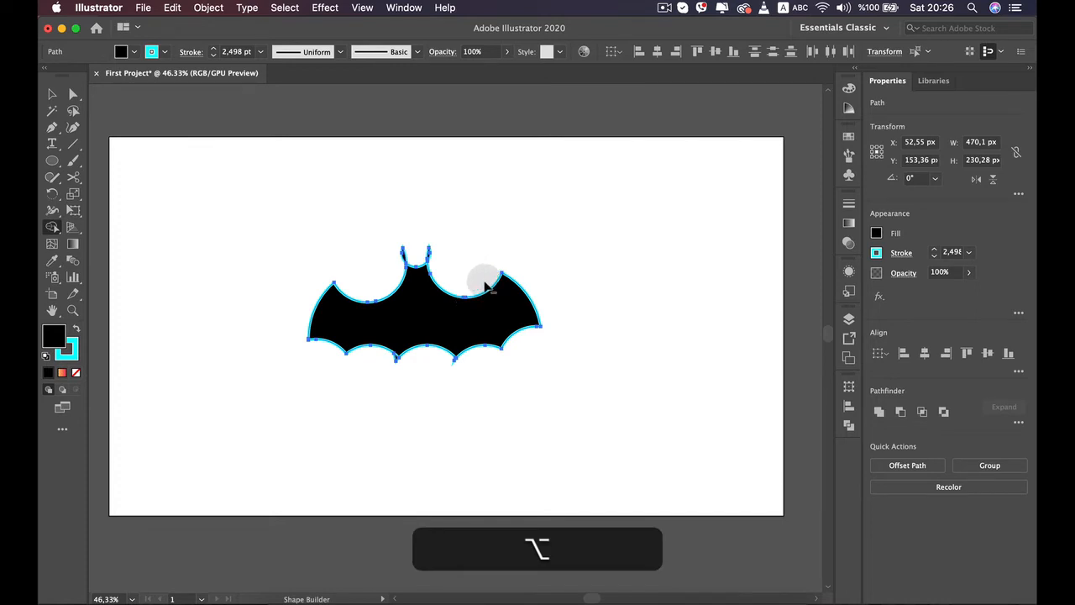
{"action": "scroll", "coordinate": [425, 247], "scroll_direction": "up", "scroll_amount": 5}
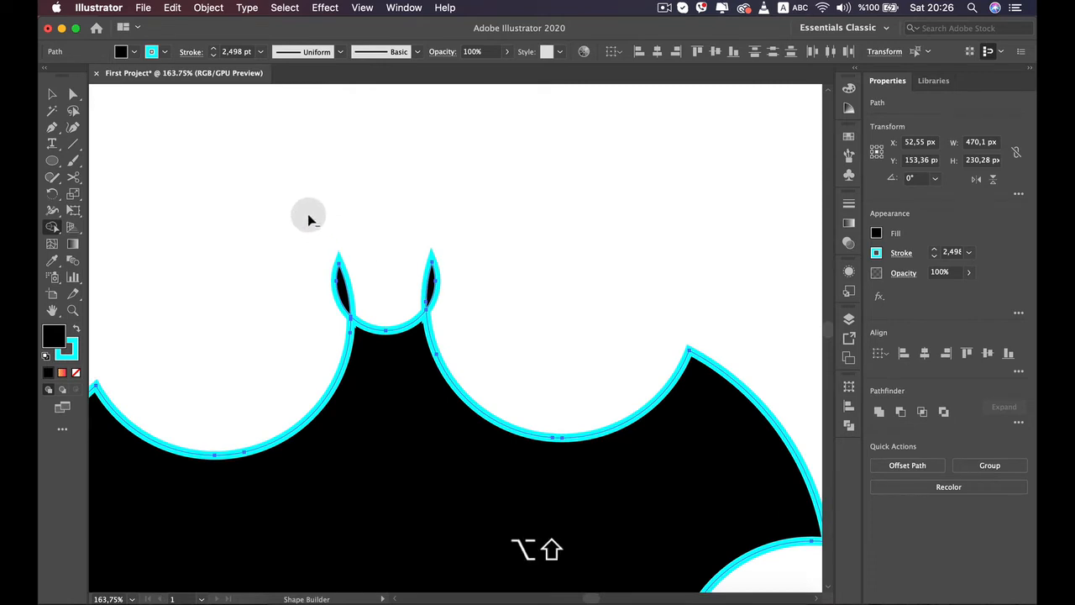
{"action": "left_click_drag", "start_coordinate": [307, 213], "coordinate": [476, 294]}
{"action": "scroll", "coordinate": [473, 298], "scroll_direction": "down", "scroll_amount": 5}
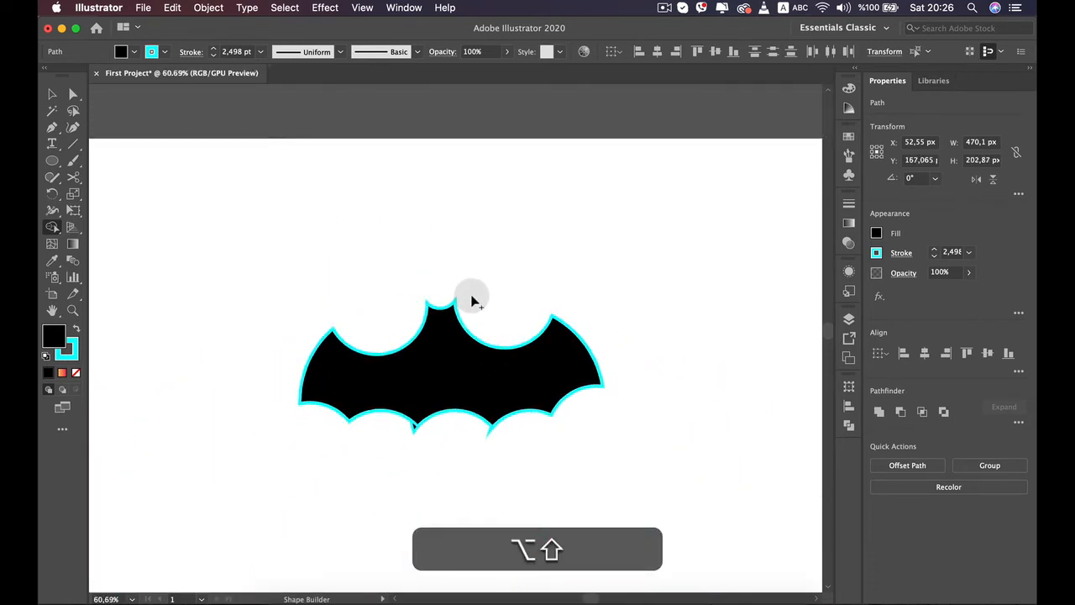
Delete the leftover slivers hanging from the two middle points of the bat's scalloped lower edge
{"action": "key", "text": "v"}
{"action": "left_click", "coordinate": [686, 290]}
{"action": "left_click", "coordinate": [483, 349]}
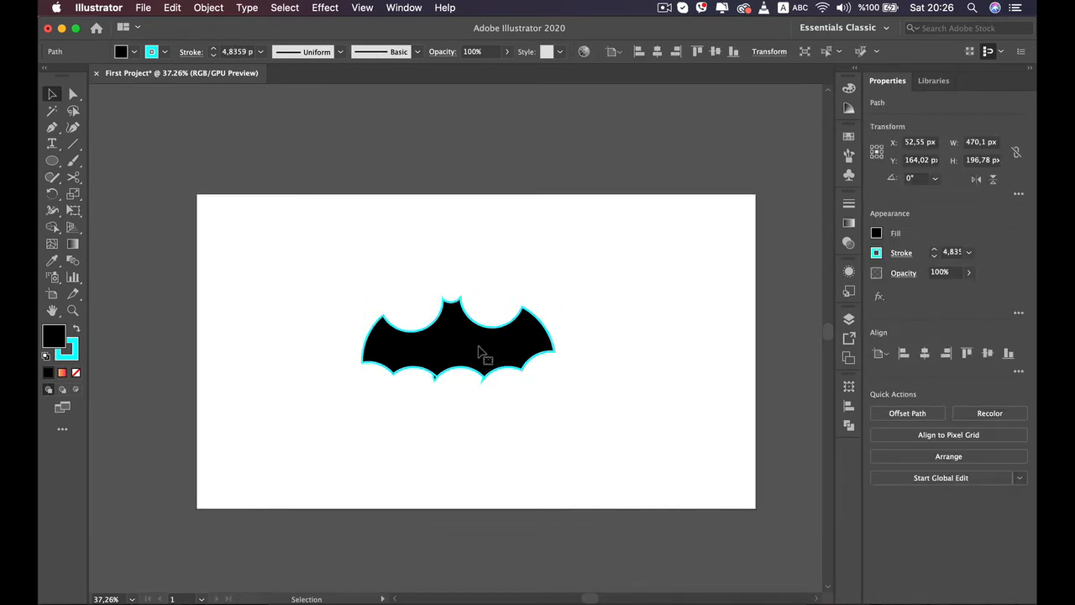
{"action": "scroll", "coordinate": [480, 355], "scroll_direction": "up", "scroll_amount": 5}
{"action": "left_click", "coordinate": [491, 479]}
{"action": "key", "text": "Delete"}
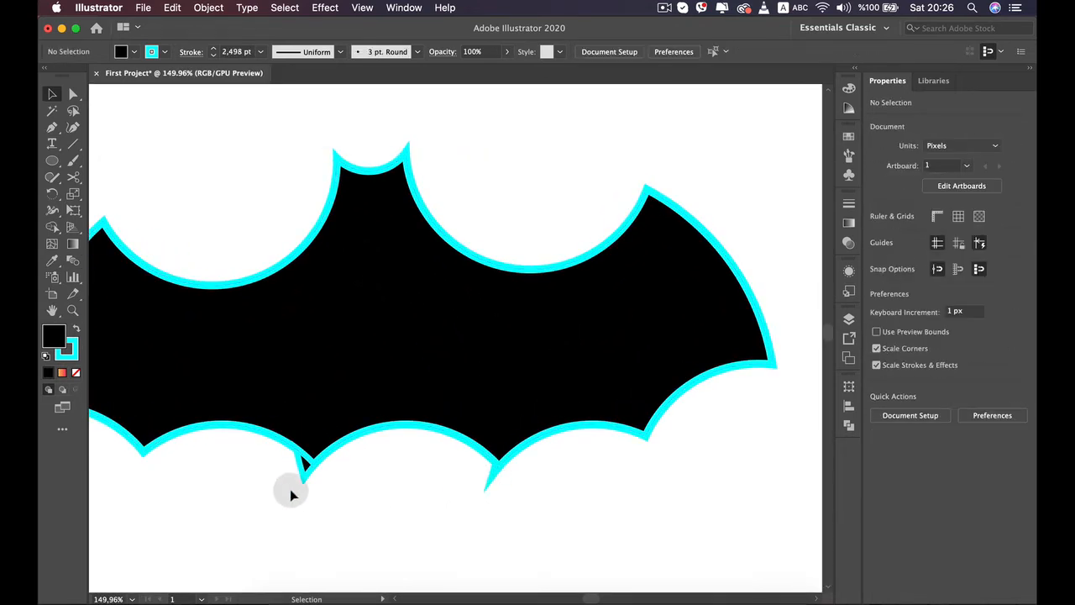
{"action": "left_click", "coordinate": [305, 467]}
{"action": "key", "text": "BackSpace"}
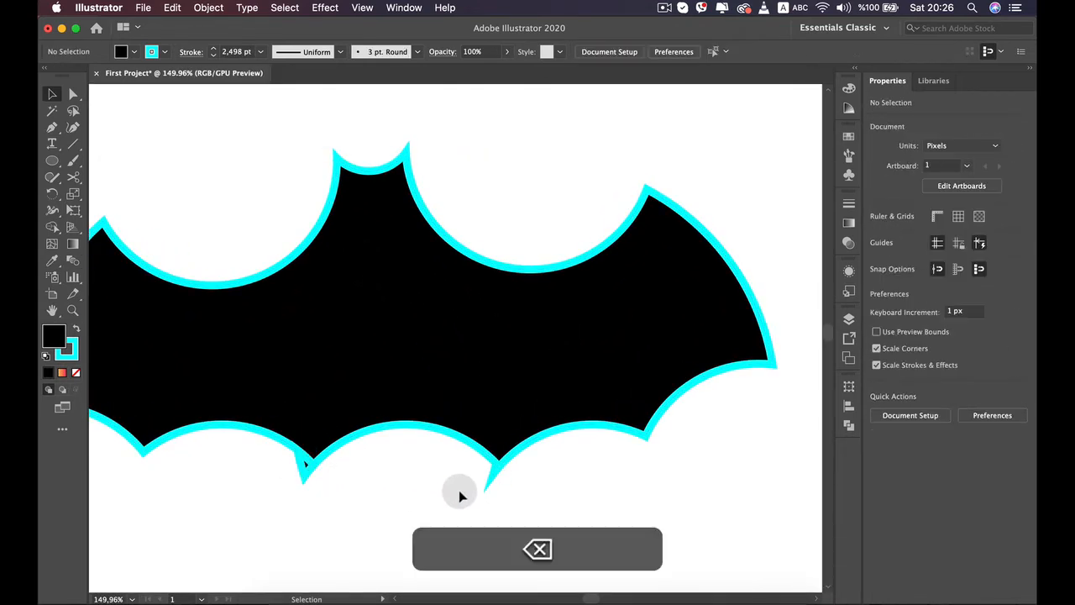
{"action": "left_click", "coordinate": [304, 460]}
{"action": "key", "text": "BackSpace"}
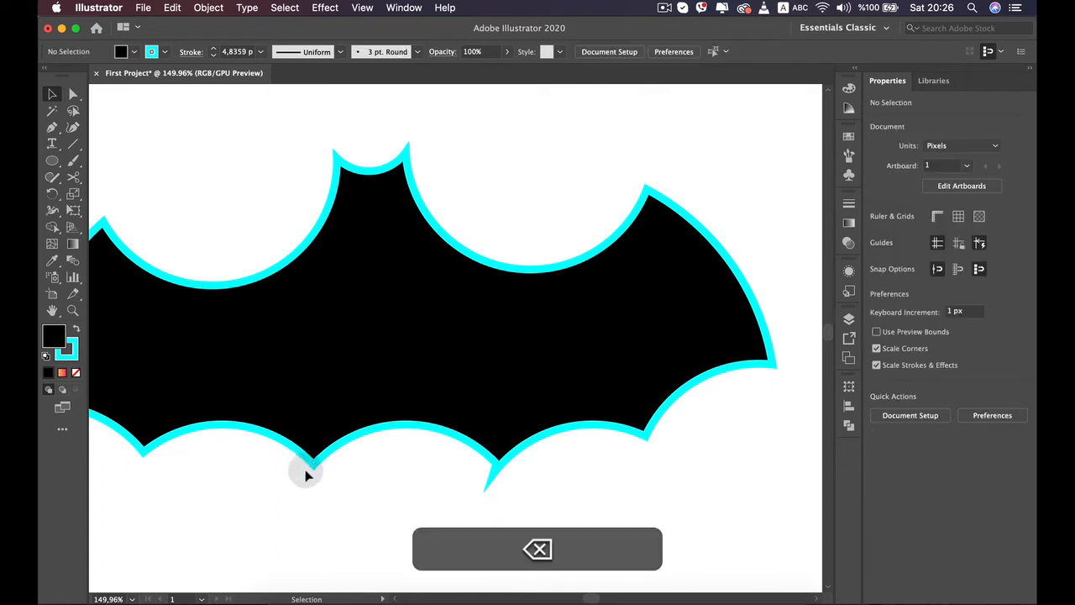
{"action": "left_click", "coordinate": [493, 475]}
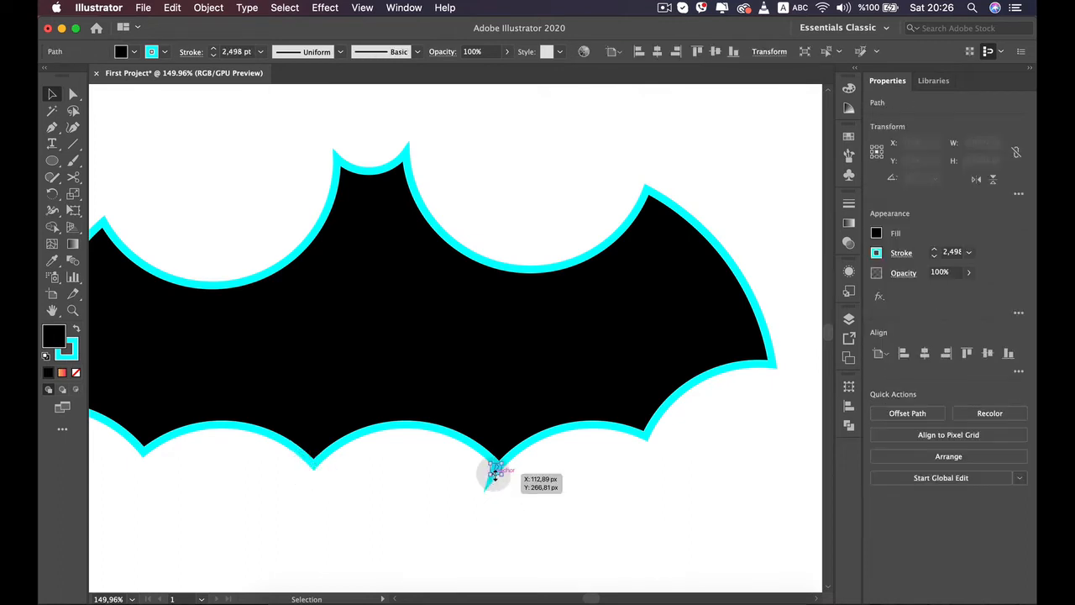
{"action": "key", "text": "BackSpace"}
{"action": "left_click", "coordinate": [494, 476]}
{"action": "key", "text": "BackSpace"}
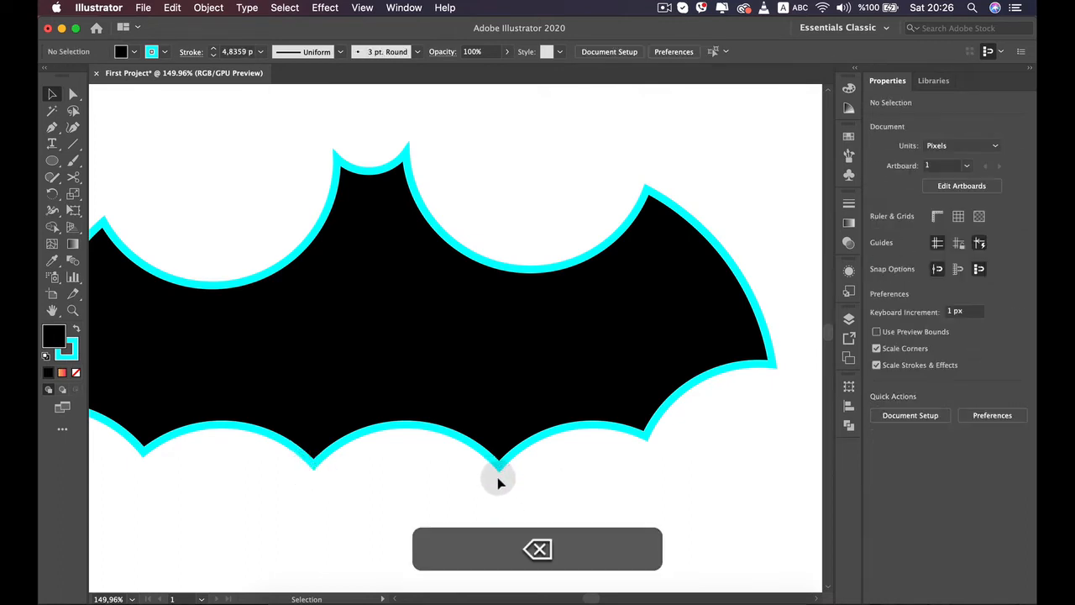
Move the cleaned-up bat silhouette to the upper-left area of the artboard
{"action": "scroll", "coordinate": [498, 481], "scroll_direction": "down", "scroll_amount": 5}
{"action": "left_click_drag", "start_coordinate": [475, 428], "coordinate": [357, 347]}
{"action": "scroll", "coordinate": [341, 372], "scroll_direction": "up", "scroll_amount": 2}
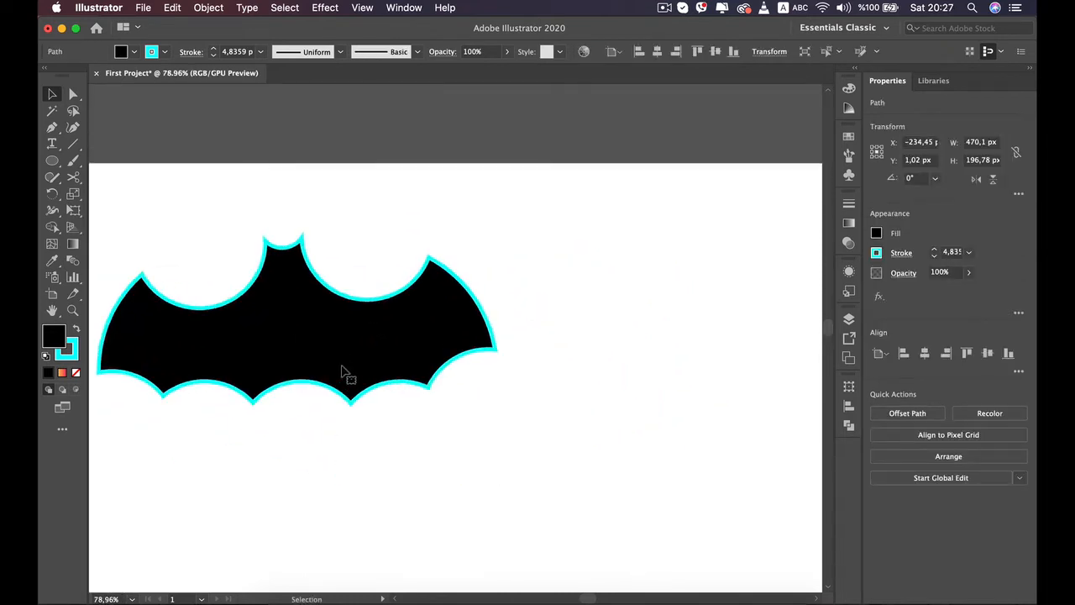
Change the bat silhouette's stroke colour to yellow
{"action": "left_click", "coordinate": [320, 278]}
{"action": "left_click", "coordinate": [280, 290]}
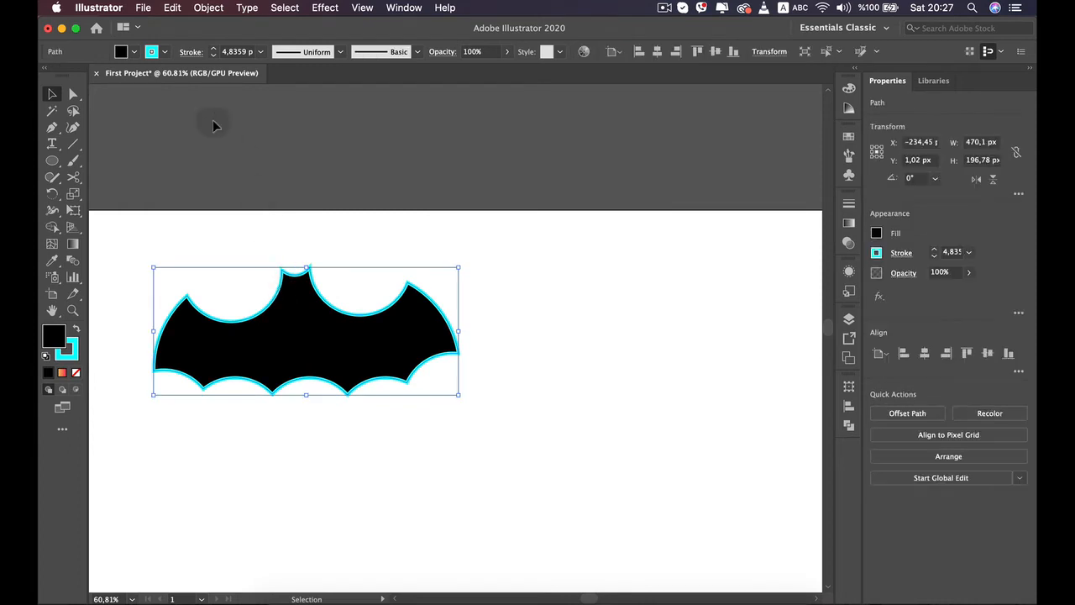
{"action": "left_click", "coordinate": [166, 52]}
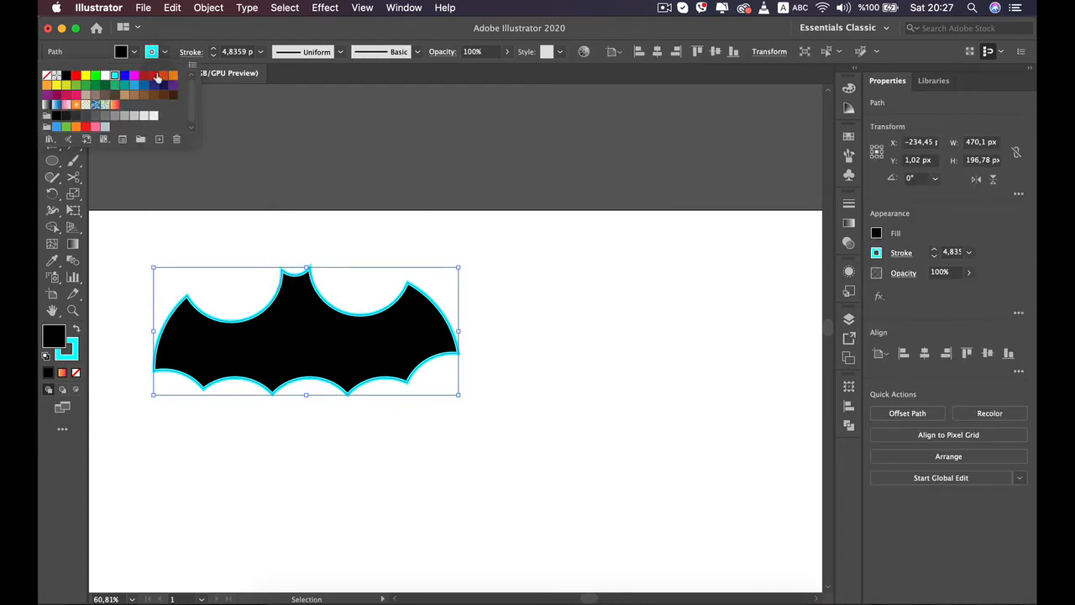
{"action": "left_click", "coordinate": [56, 87]}
{"action": "left_click", "coordinate": [482, 408]}
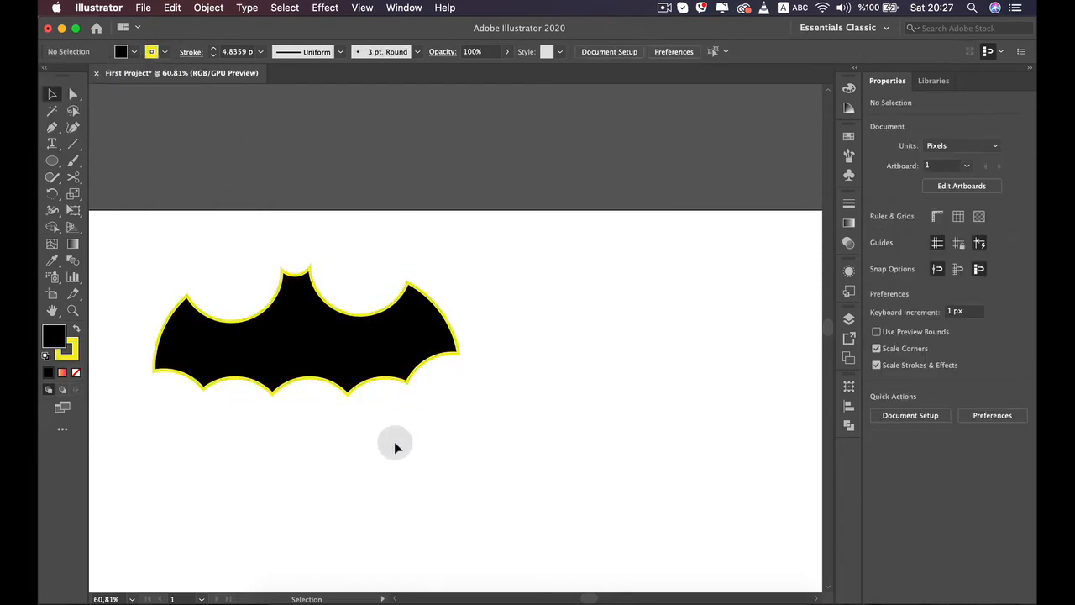
Reposition the yellow-outlined bat within the upper-left part of the artboard
{"action": "scroll", "coordinate": [395, 447], "scroll_direction": "down", "scroll_amount": 3, "text": "alt"}
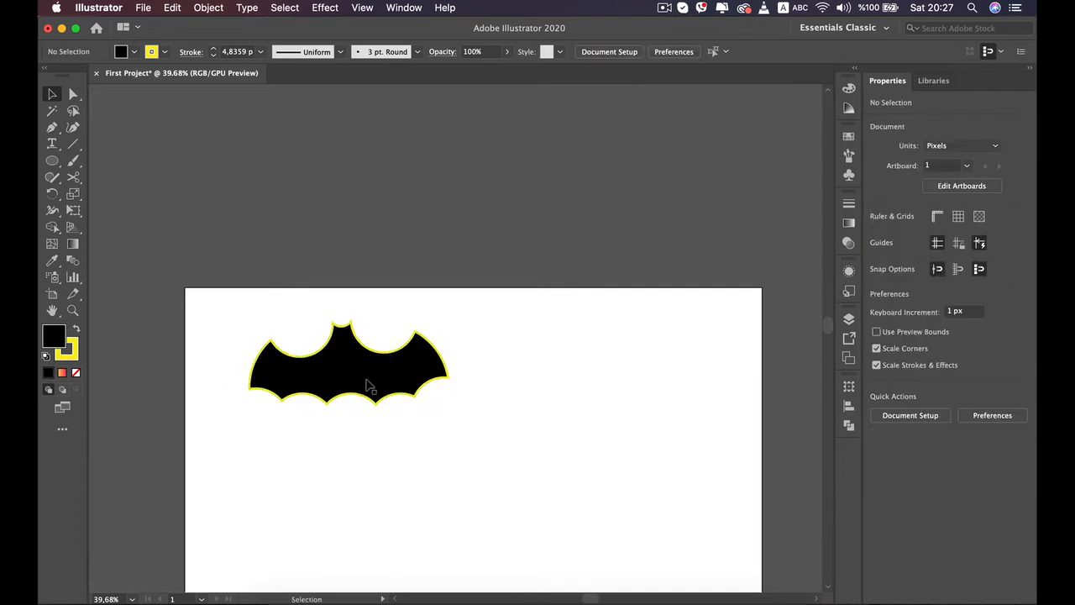
{"action": "left_click_drag", "start_coordinate": [367, 385], "coordinate": [350, 424]}
{"action": "left_click", "coordinate": [468, 468]}
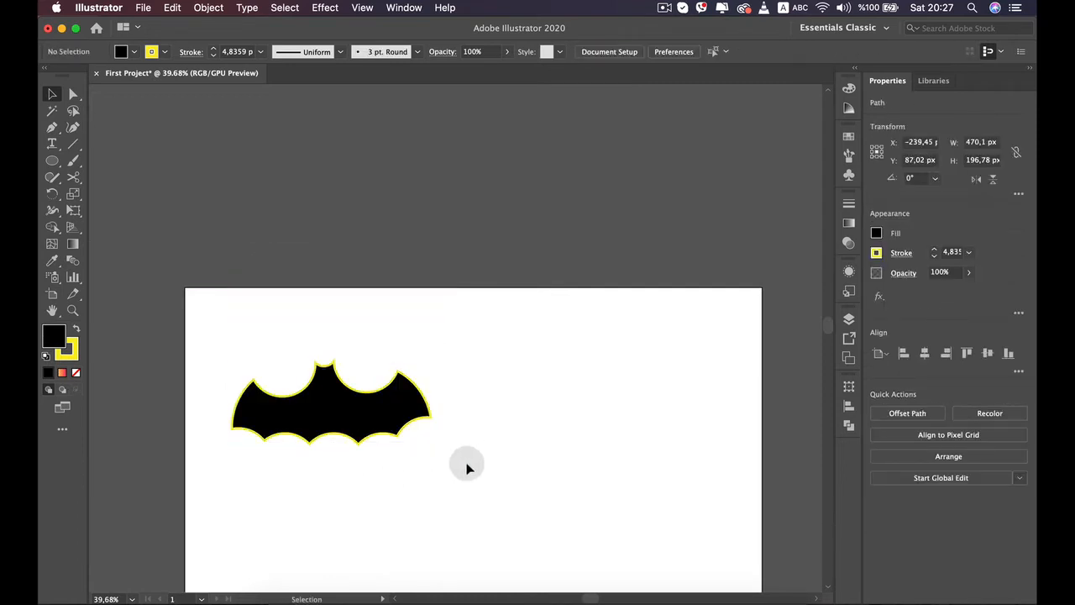
{"action": "left_click_drag", "start_coordinate": [322, 378], "coordinate": [326, 313]}
{"action": "scroll", "coordinate": [372, 371], "scroll_direction": "up", "scroll_amount": 5, "text": "alt"}
{"action": "scroll", "coordinate": [501, 346], "scroll_direction": "down", "scroll_amount": 4, "text": "alt"}
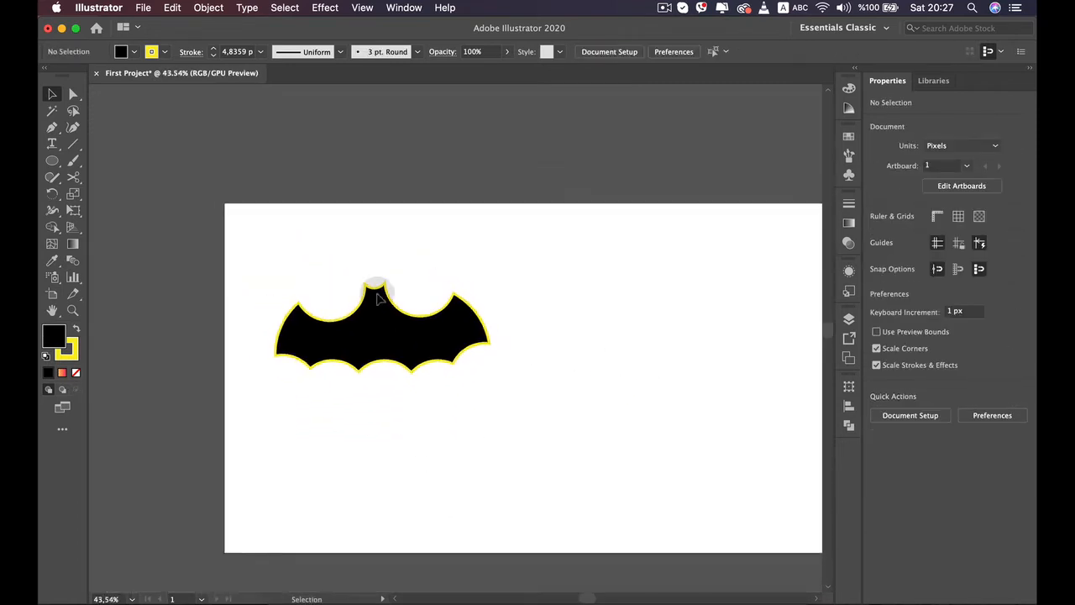
{"action": "scroll", "coordinate": [489, 339], "scroll_direction": "down", "scroll_amount": 1, "text": "alt"}
Duplicate the bat and place the copy below and to the right of the original
{"action": "left_click_drag", "start_coordinate": [48, 160], "coordinate": [116, 202]}
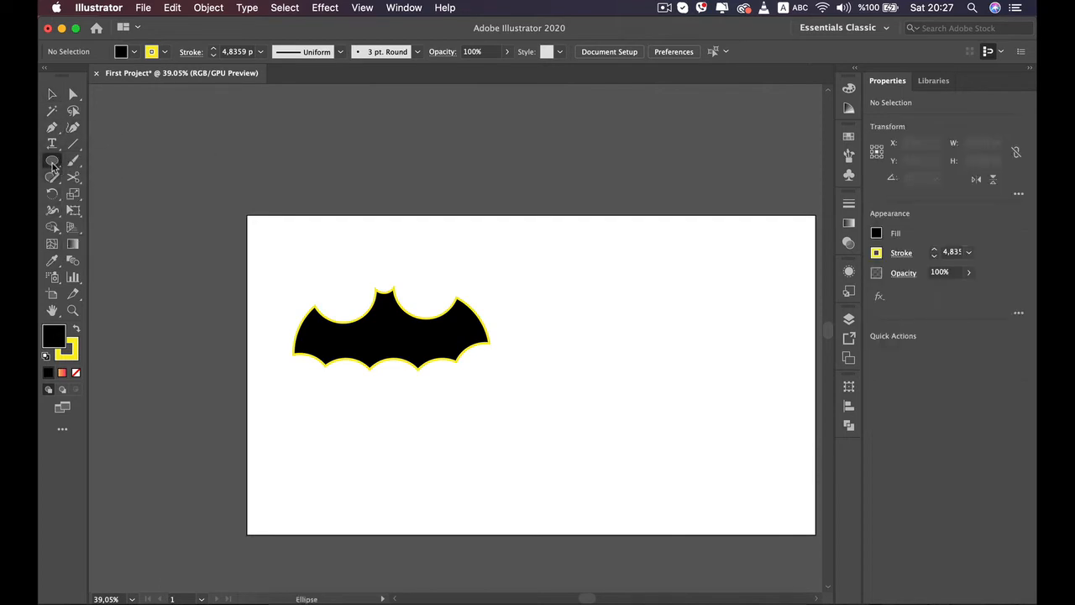
{"action": "scroll", "coordinate": [400, 322], "scroll_direction": "up", "scroll_amount": 4, "text": "alt"}
{"action": "key", "text": "v"}
{"action": "left_click_drag", "start_coordinate": [380, 343], "coordinate": [523, 437]}
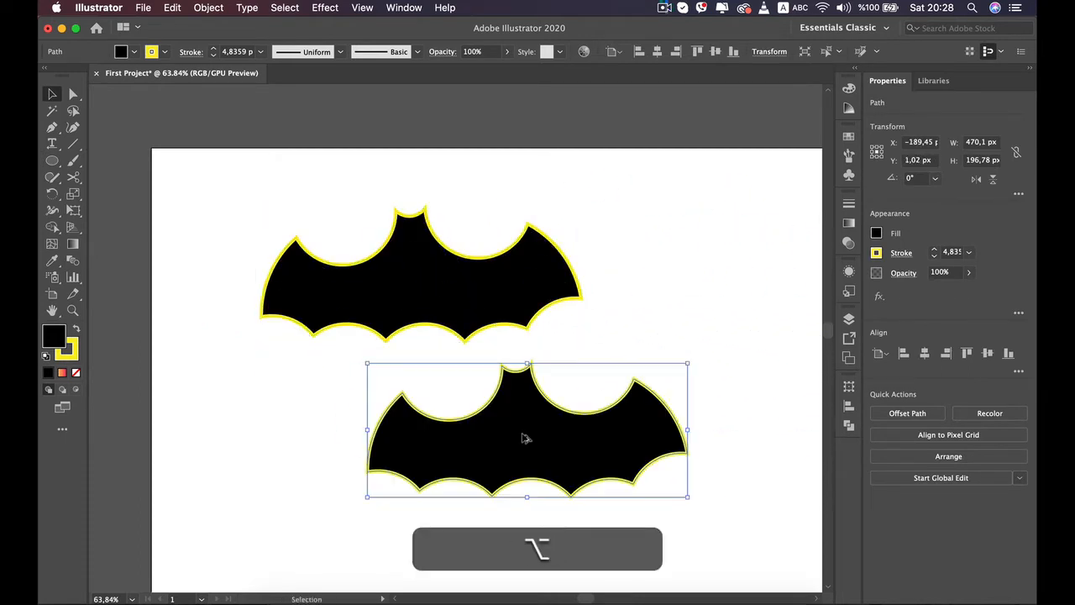
Change the lower bat copy's stroke colour to magenta
{"action": "scroll", "coordinate": [487, 464], "scroll_direction": "up", "scroll_amount": 3}
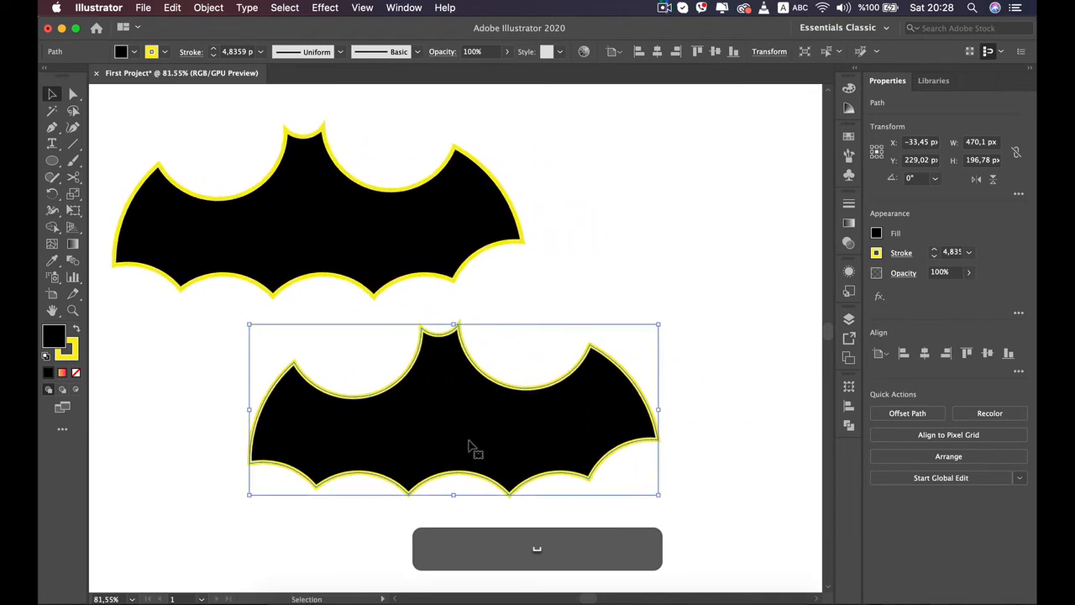
{"action": "scroll", "coordinate": [469, 438], "scroll_direction": "up", "scroll_amount": 1}
{"action": "left_click", "coordinate": [474, 348]}
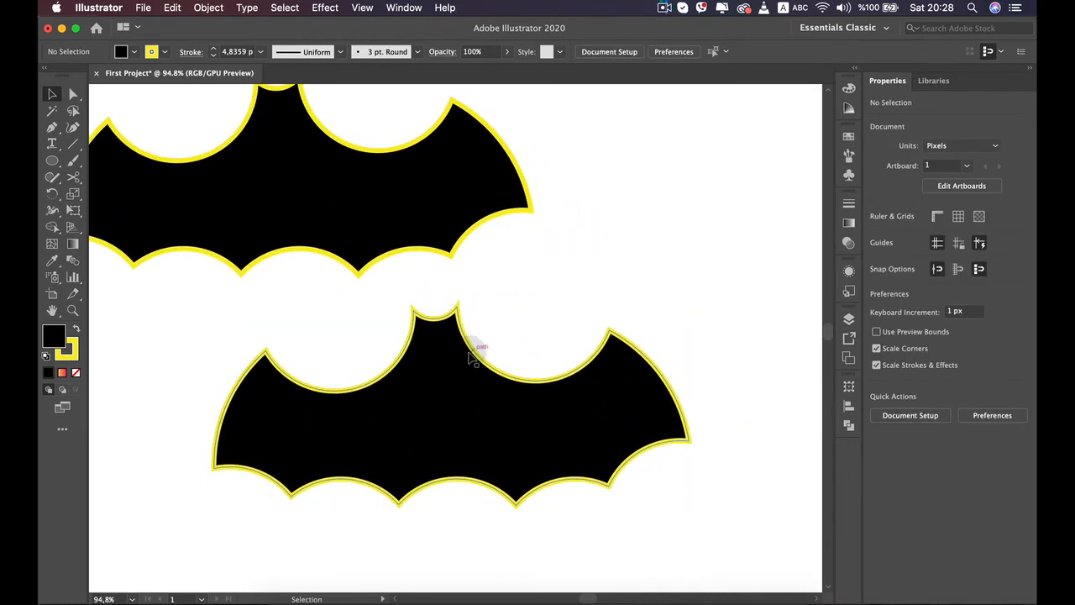
{"action": "left_click", "coordinate": [475, 353]}
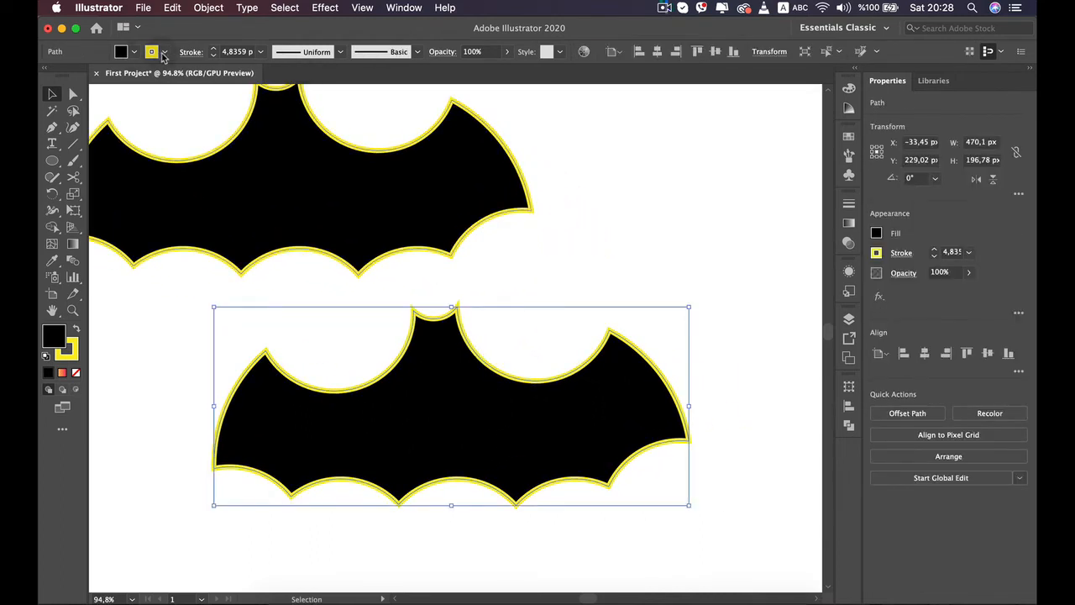
{"action": "left_click", "coordinate": [164, 53]}
{"action": "left_click", "coordinate": [46, 86]}
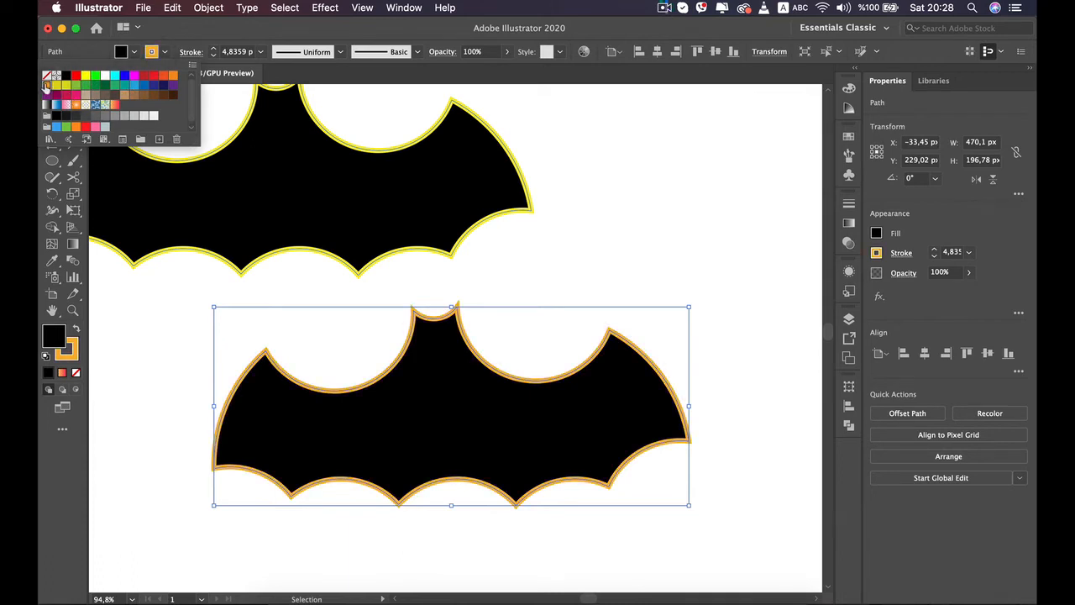
{"action": "left_click", "coordinate": [132, 76]}
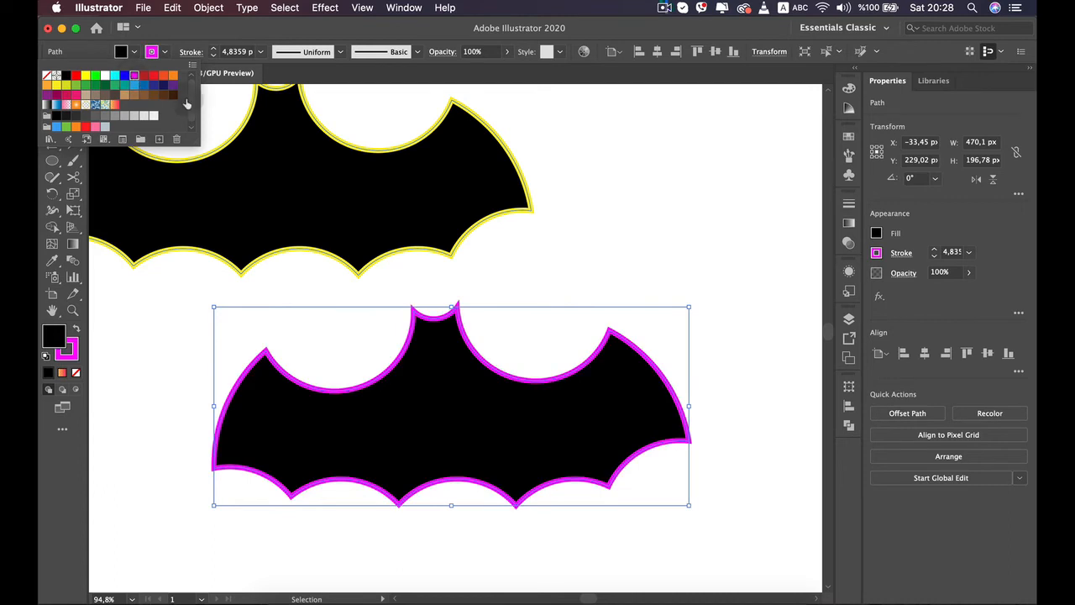
Remove the fill from the lower bat copy so only its stroke remains
{"action": "left_click", "coordinate": [138, 51]}
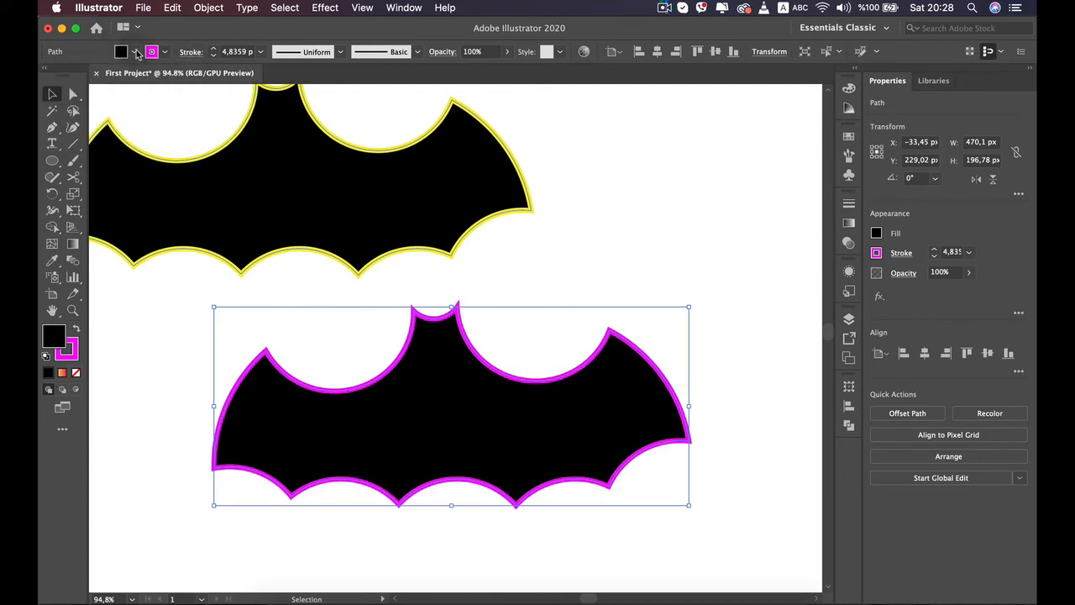
{"action": "left_click", "coordinate": [134, 52]}
{"action": "left_click", "coordinate": [48, 76]}
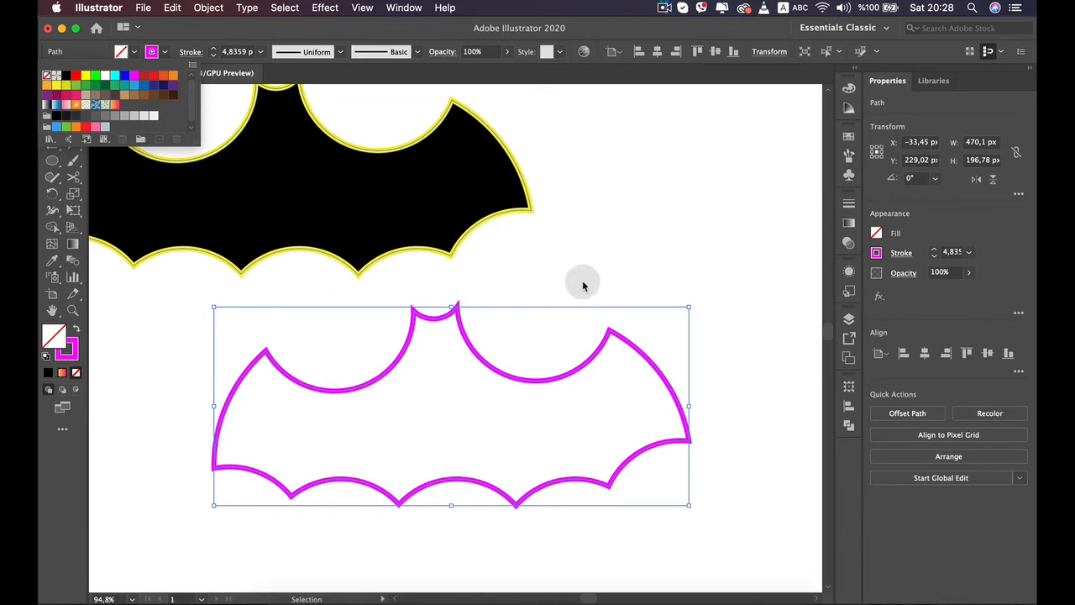
{"action": "left_click", "coordinate": [632, 271]}
Move the unfilled magenta bat directly beneath the black bat
{"action": "scroll", "coordinate": [667, 342], "scroll_direction": "down", "scroll_amount": 5}
{"action": "left_click", "coordinate": [709, 286]}
{"action": "left_click_drag", "start_coordinate": [538, 291], "coordinate": [505, 229]}
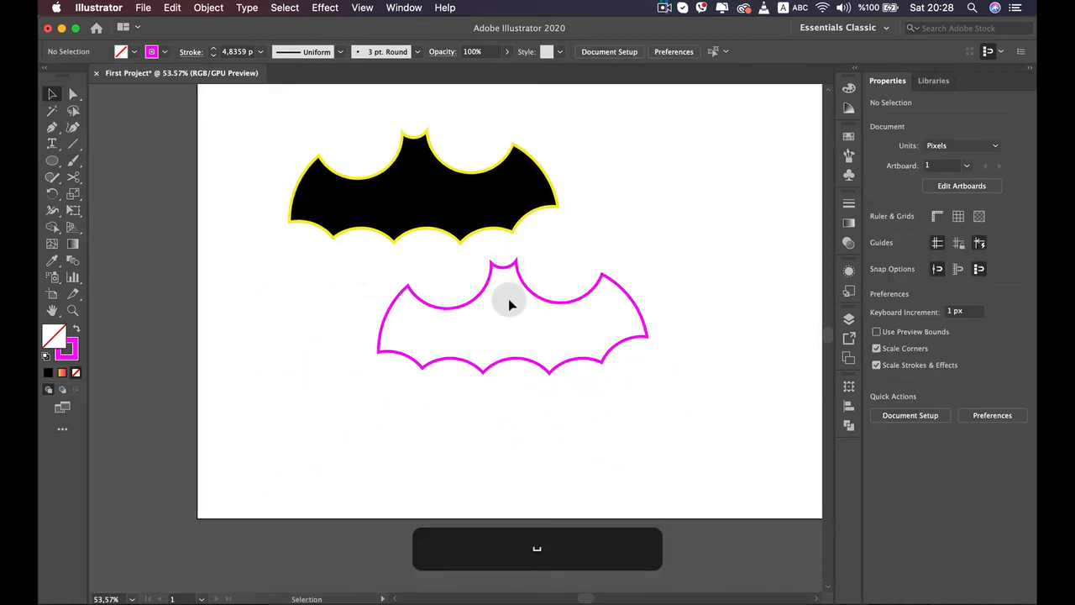
{"action": "left_click_drag", "start_coordinate": [552, 308], "coordinate": [482, 339]}
{"action": "left_click", "coordinate": [229, 296]}
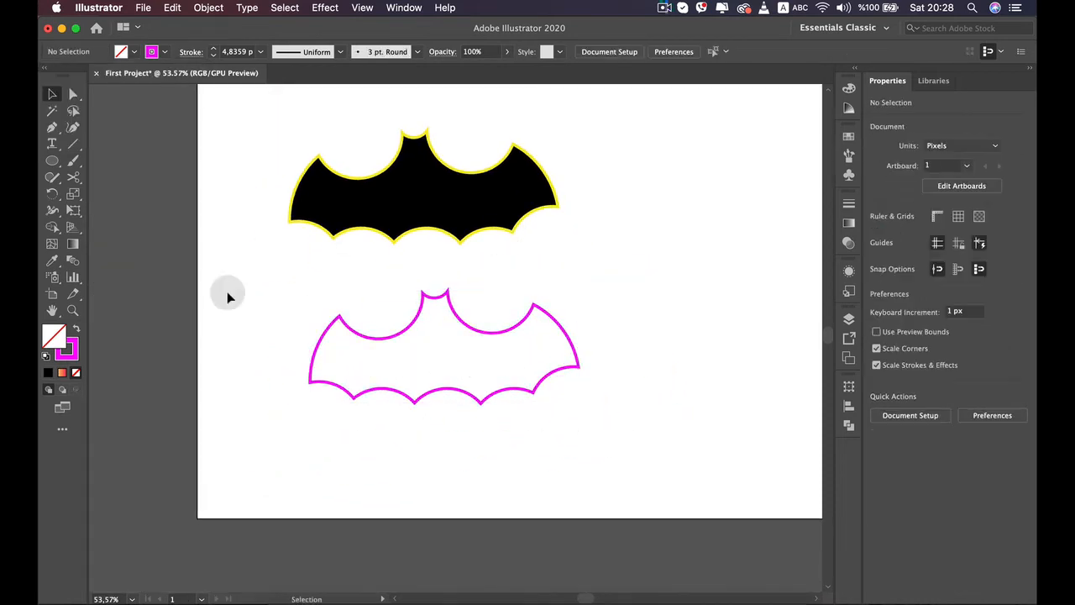
Increase the magenta bat outline's stroke weight to 15 pt
{"action": "left_click", "coordinate": [413, 318]}
{"action": "left_click", "coordinate": [213, 48]}
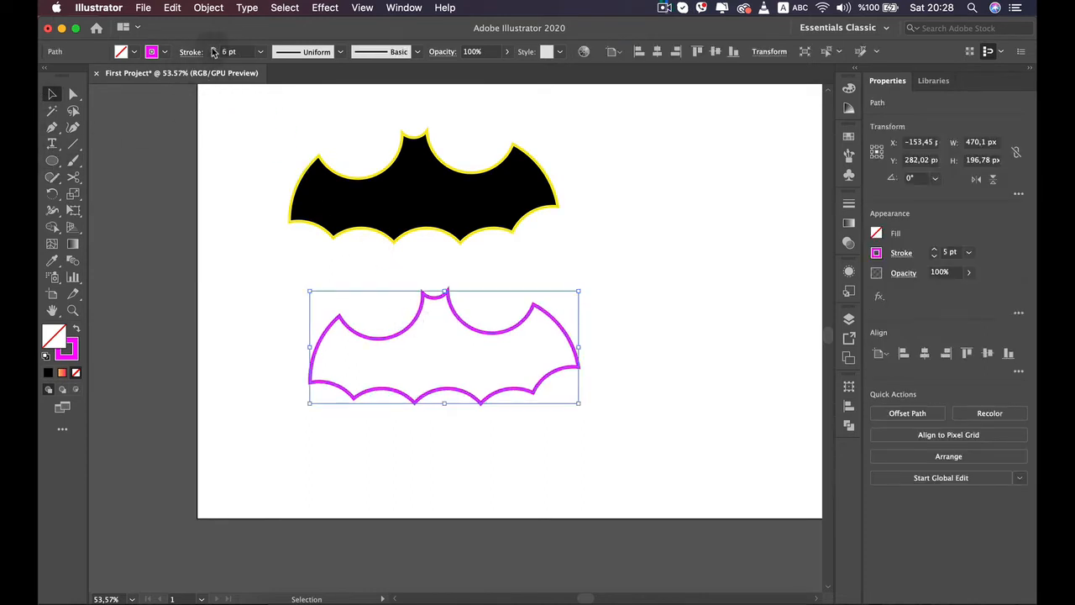
{"action": "left_click", "coordinate": [213, 48]}
{"action": "left_click", "coordinate": [213, 48]}
{"action": "left_click", "coordinate": [214, 48]}
{"action": "left_click", "coordinate": [214, 48]}
{"action": "left_click", "coordinate": [214, 48]}
{"action": "left_click", "coordinate": [213, 48]}
{"action": "left_click", "coordinate": [213, 48]}
{"action": "left_click", "coordinate": [230, 150]}
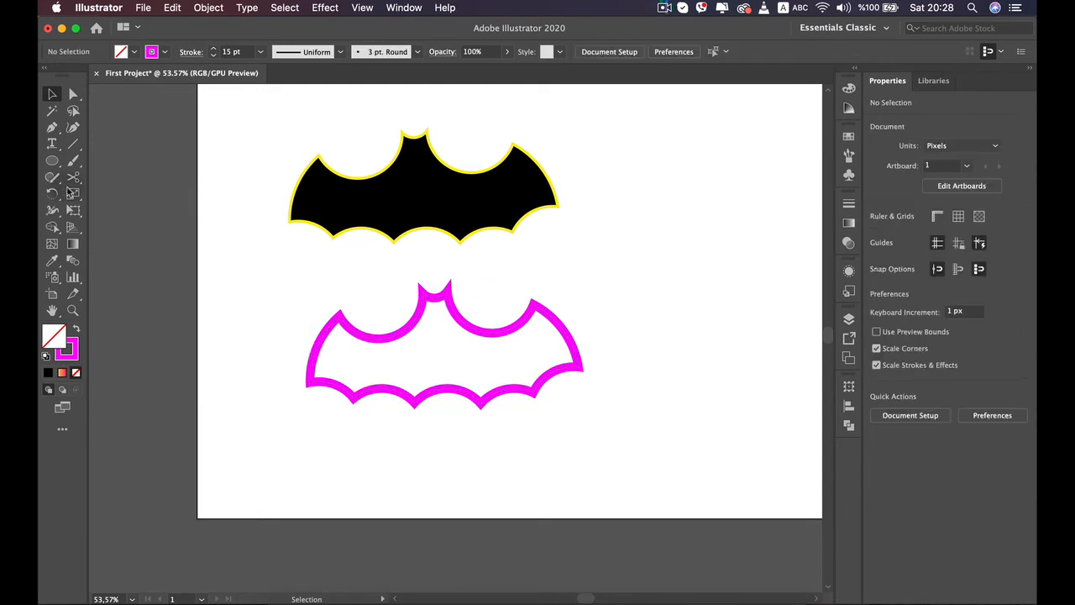
{"action": "left_click_drag", "start_coordinate": [52, 161], "coordinate": [105, 161]}
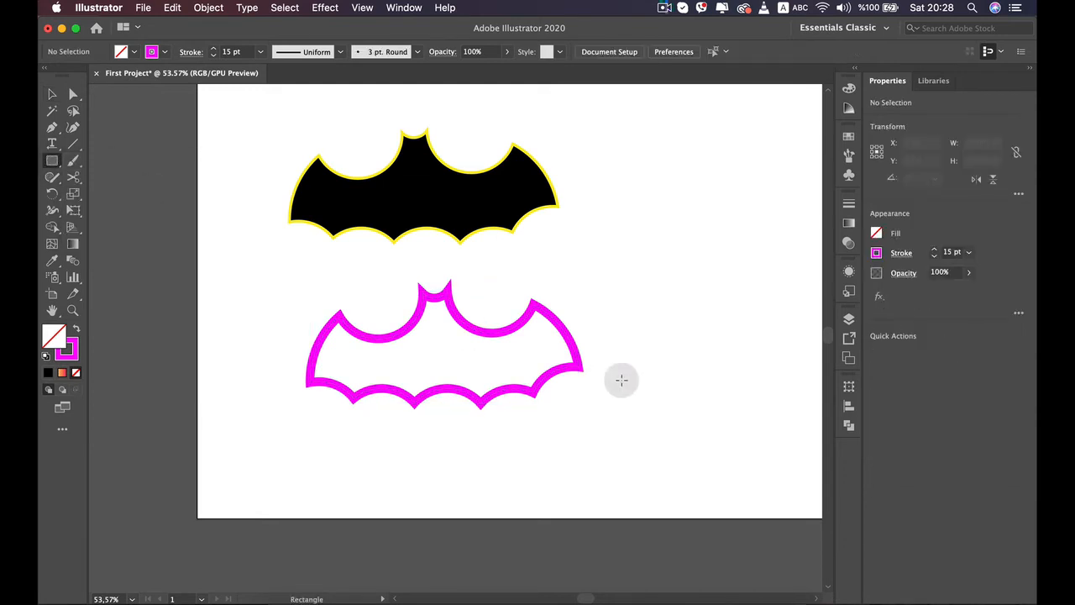
{"action": "scroll", "coordinate": [636, 417], "scroll_direction": "up", "scroll_amount": 5}
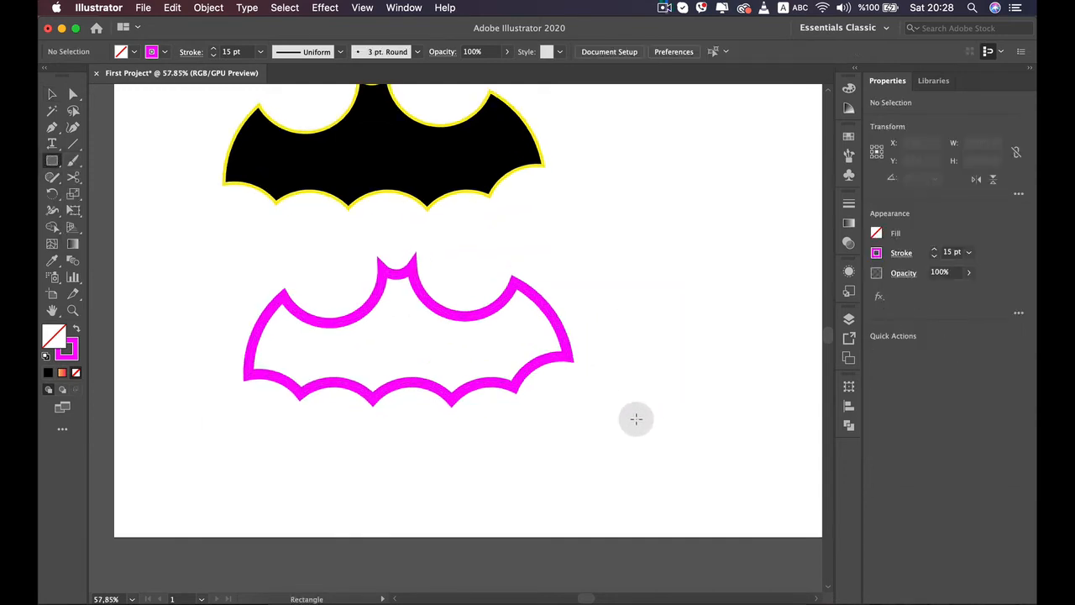
{"action": "mouse_move", "coordinate": [689, 272]}
{"action": "left_mouse_down"}
{"action": "mouse_move", "coordinate": [564, 384]}
{"action": "mouse_move", "coordinate": [620, 340]}
{"action": "left_mouse_up"}
{"action": "key", "text": "super+z"}
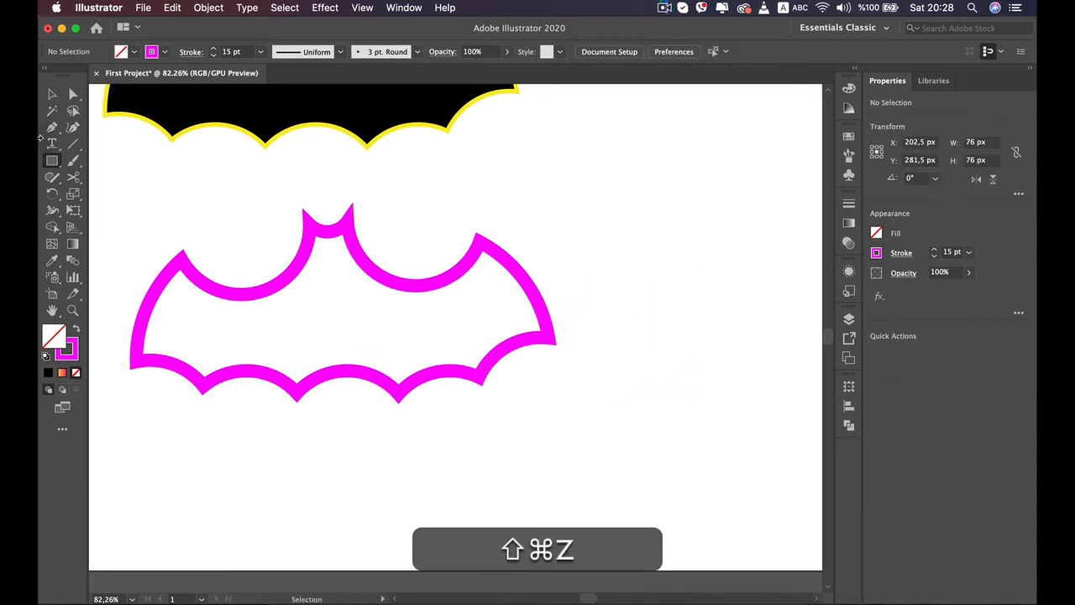
Draw a circle about 181 px in diameter over the magenta bat's right wing tip and select both shapes
{"action": "left_click_drag", "start_coordinate": [51, 160], "coordinate": [126, 194]}
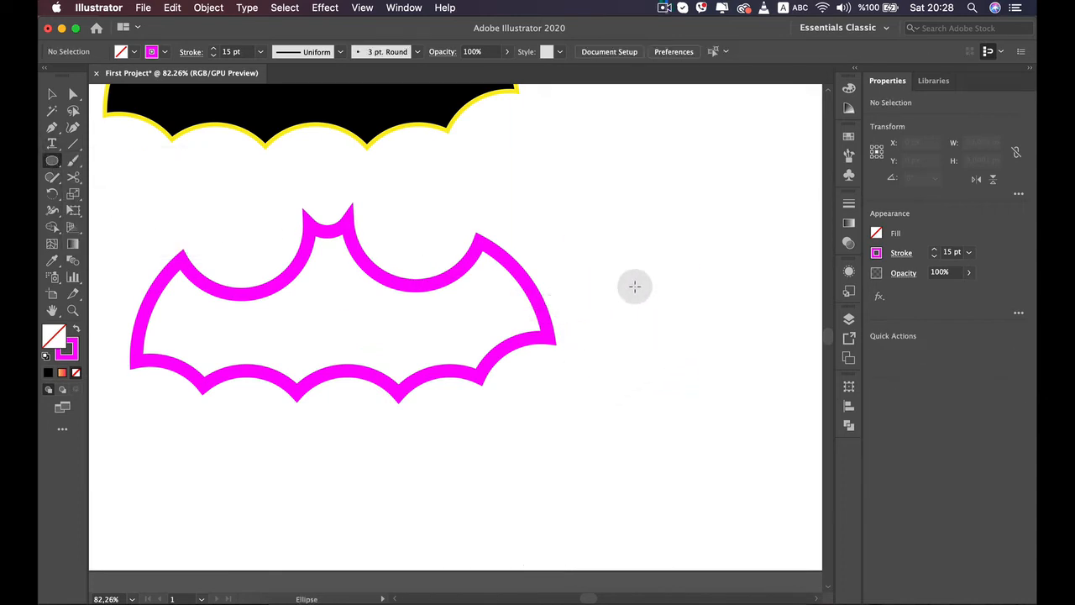
{"action": "mouse_move", "coordinate": [674, 258]}
{"action": "left_mouse_down"}
{"action": "mouse_move", "coordinate": [560, 391]}
{"action": "mouse_move", "coordinate": [531, 364]}
{"action": "left_mouse_up"}
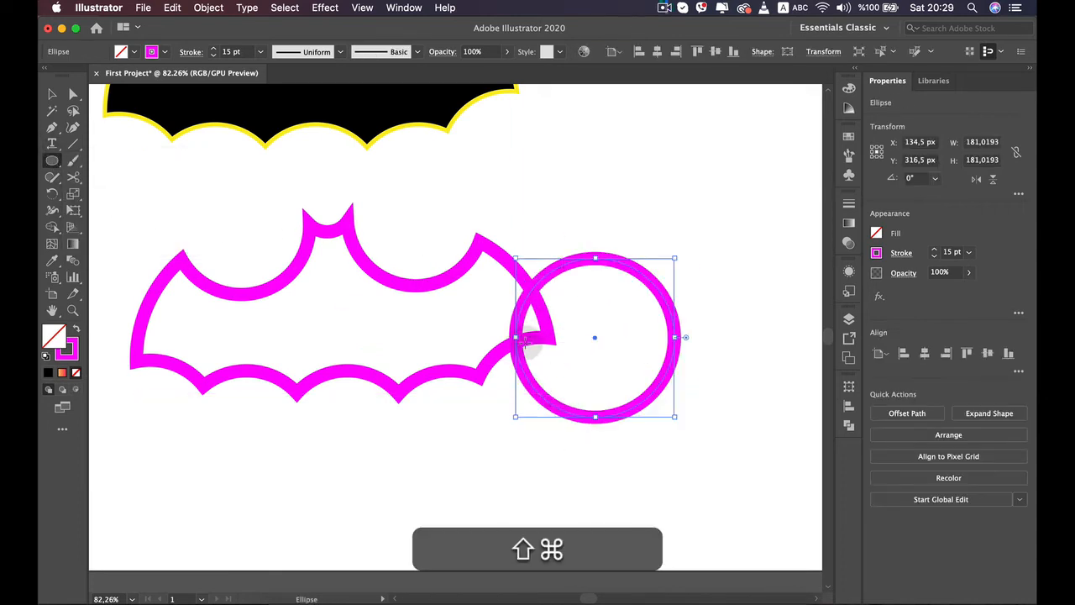
{"action": "key", "text": "v"}
{"action": "mouse_move", "coordinate": [651, 192]}
{"action": "left_mouse_down"}
{"action": "mouse_move", "coordinate": [504, 405]}
{"action": "mouse_move", "coordinate": [514, 401]}
{"action": "left_mouse_up"}
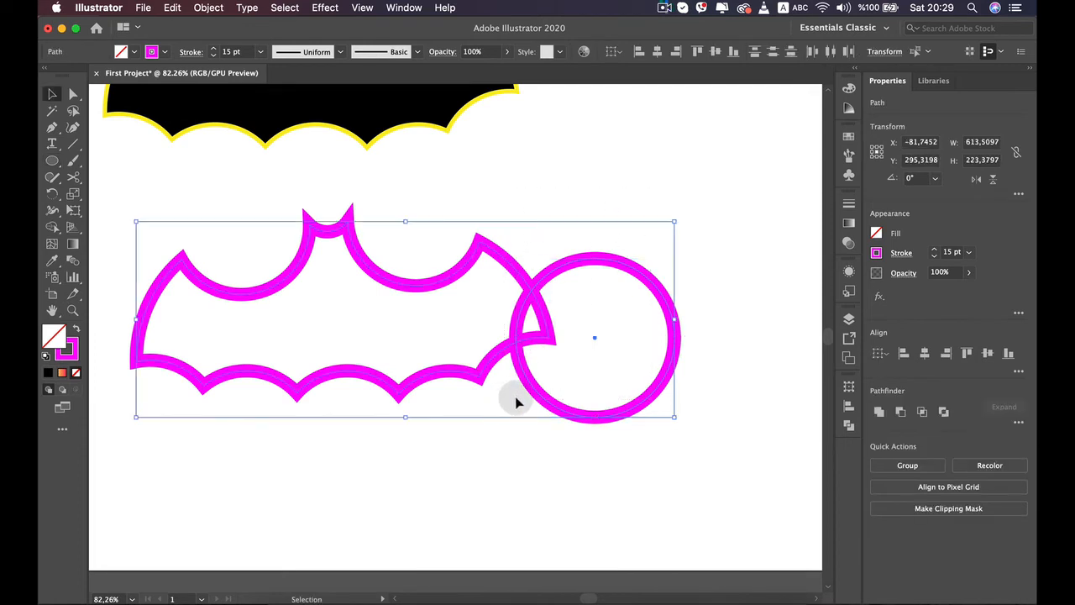
Try merging the wing-tip overlap into the circle with Shape Builder, and undo the merge
{"action": "left_click", "coordinate": [53, 226]}
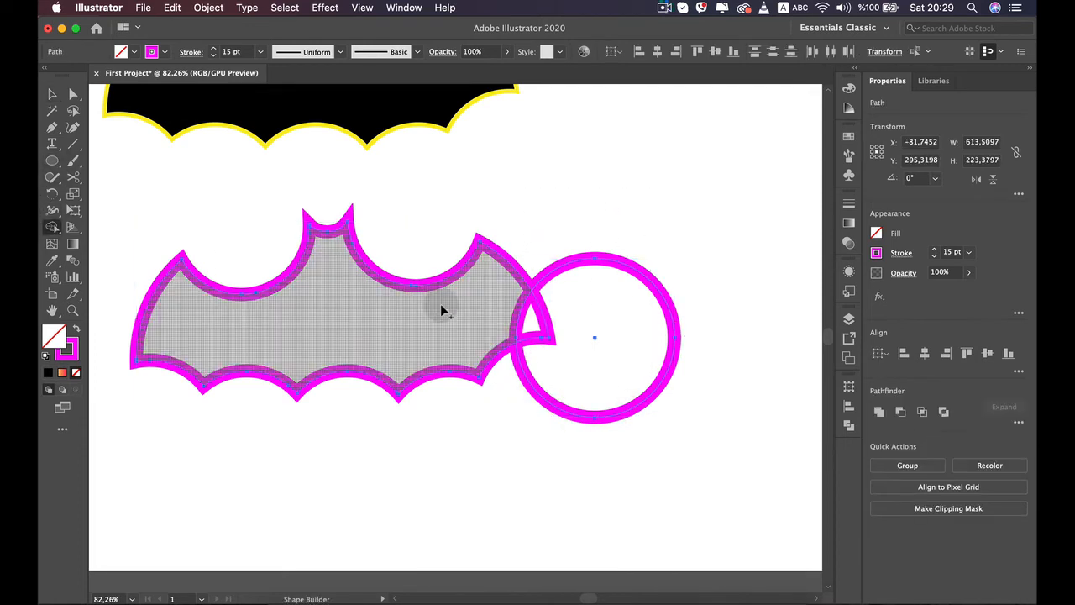
{"action": "left_click_drag", "start_coordinate": [551, 335], "coordinate": [566, 336]}
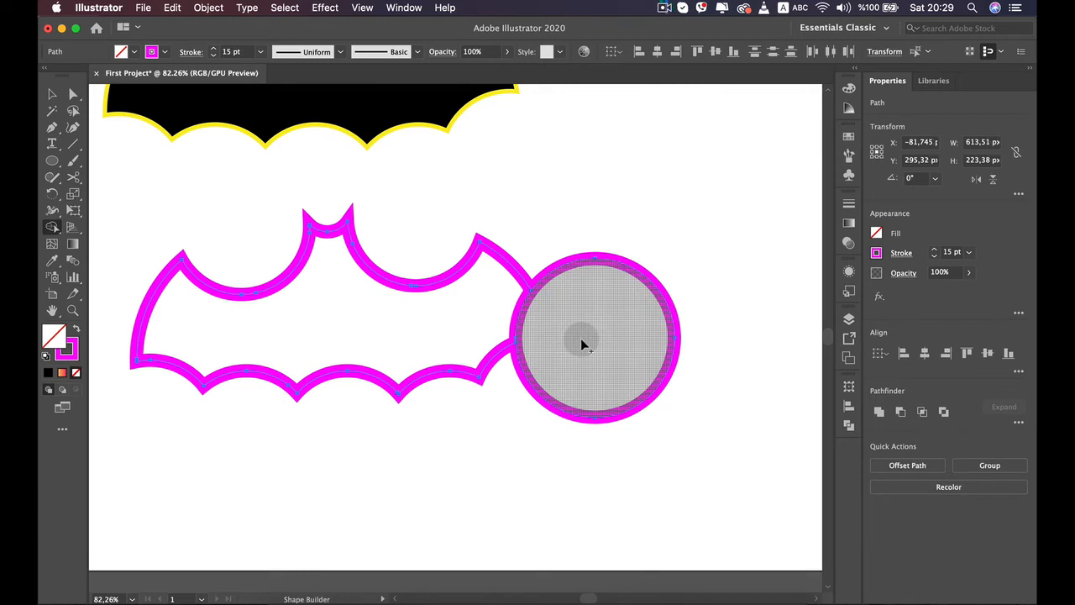
{"action": "key", "text": "super+z"}
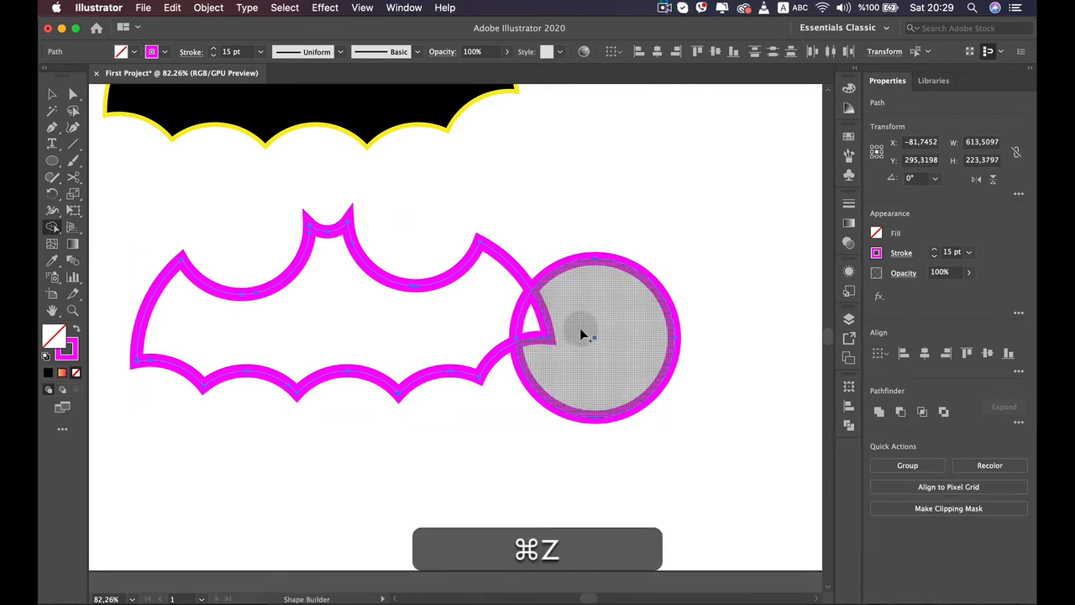
Try removing the circle and the overlapping wing tip with Shape Builder, and undo back to before the circle was drawn
{"action": "key", "text": "alt"}
{"action": "left_click_drag", "start_coordinate": [528, 326], "coordinate": [544, 320]}
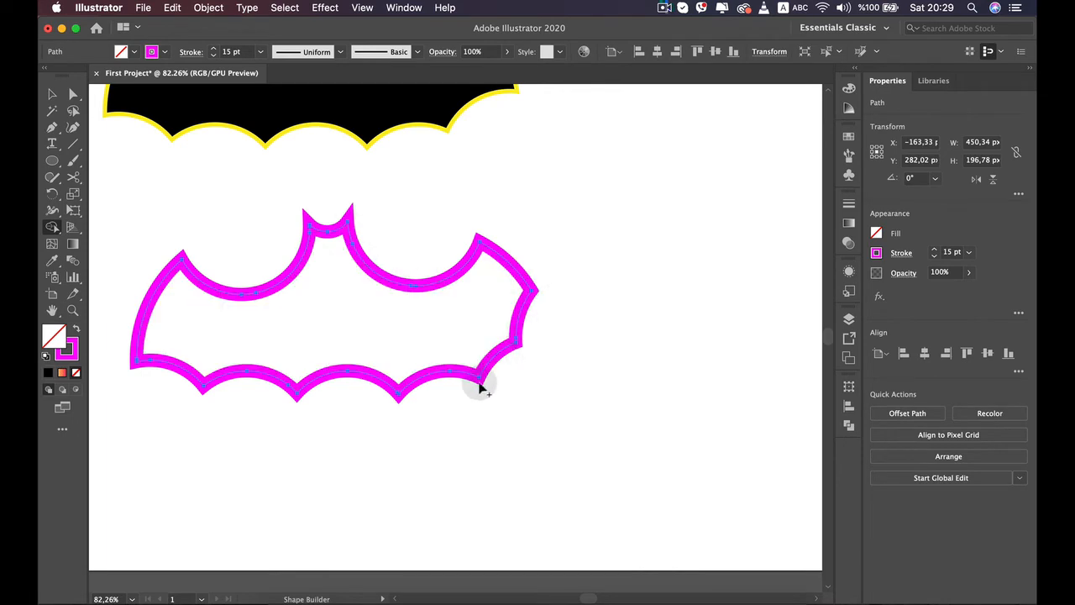
{"action": "key", "text": "super+z"}
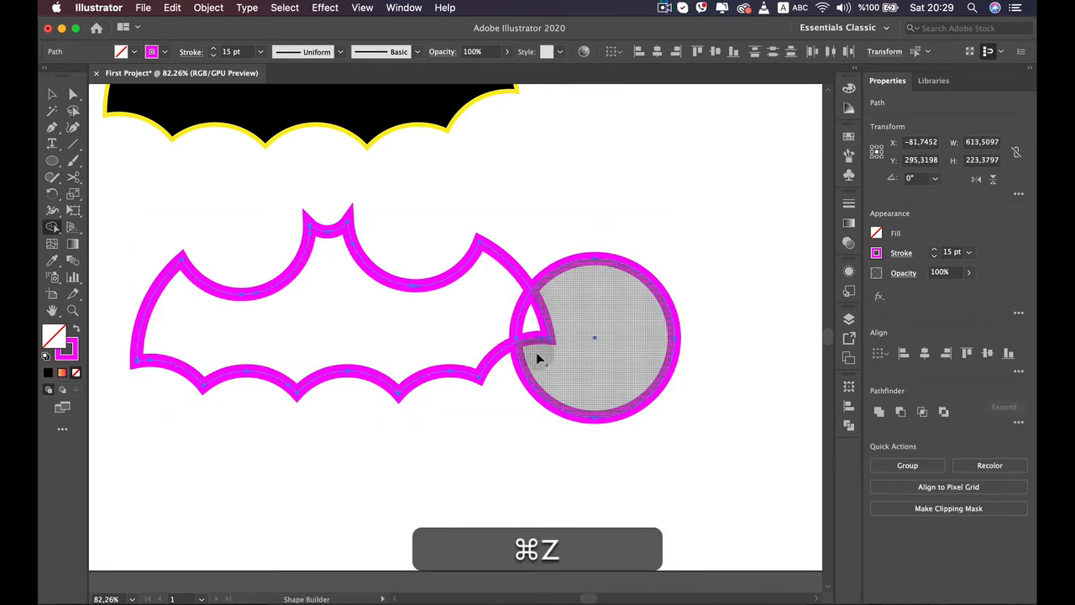
{"action": "key", "text": "super+z"}
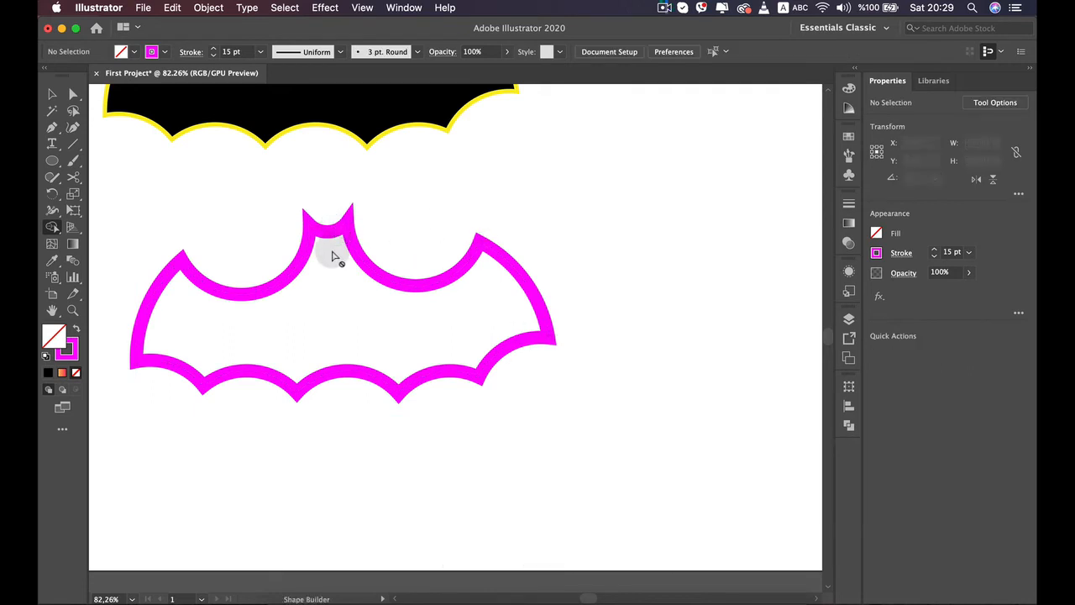
Increase the magenta bat outline's stroke weight to 23 pt
{"action": "key", "text": "v"}
{"action": "left_click", "coordinate": [330, 218]}
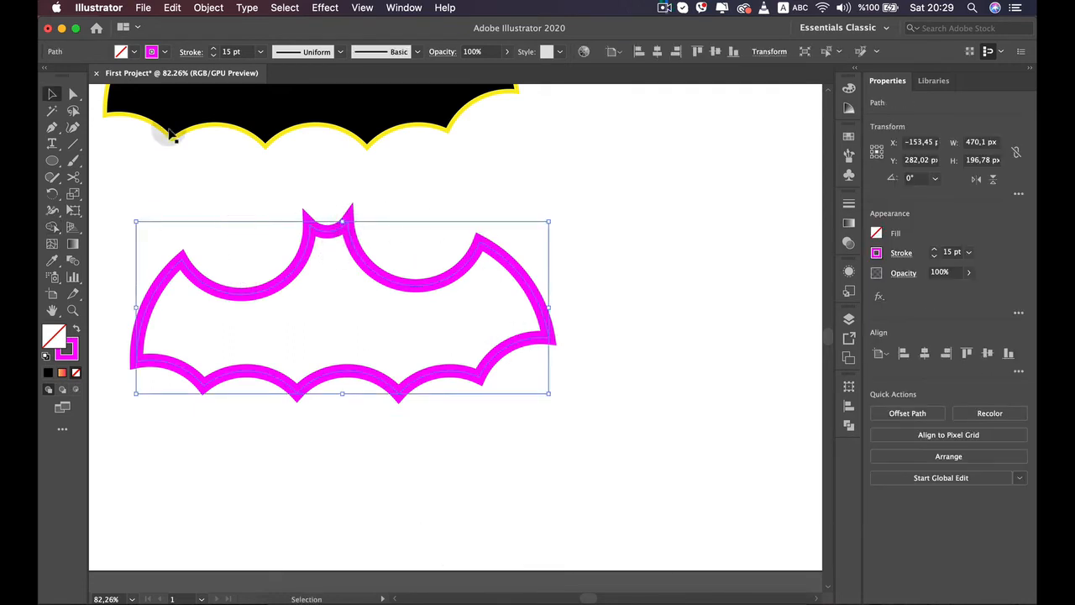
{"action": "left_click", "coordinate": [213, 48]}
{"action": "left_click", "coordinate": [213, 48]}
{"action": "left_click", "coordinate": [213, 47]}
{"action": "left_click", "coordinate": [214, 48]}
{"action": "left_click", "coordinate": [213, 48]}
{"action": "left_click", "coordinate": [213, 48]}
{"action": "left_click", "coordinate": [213, 48]}
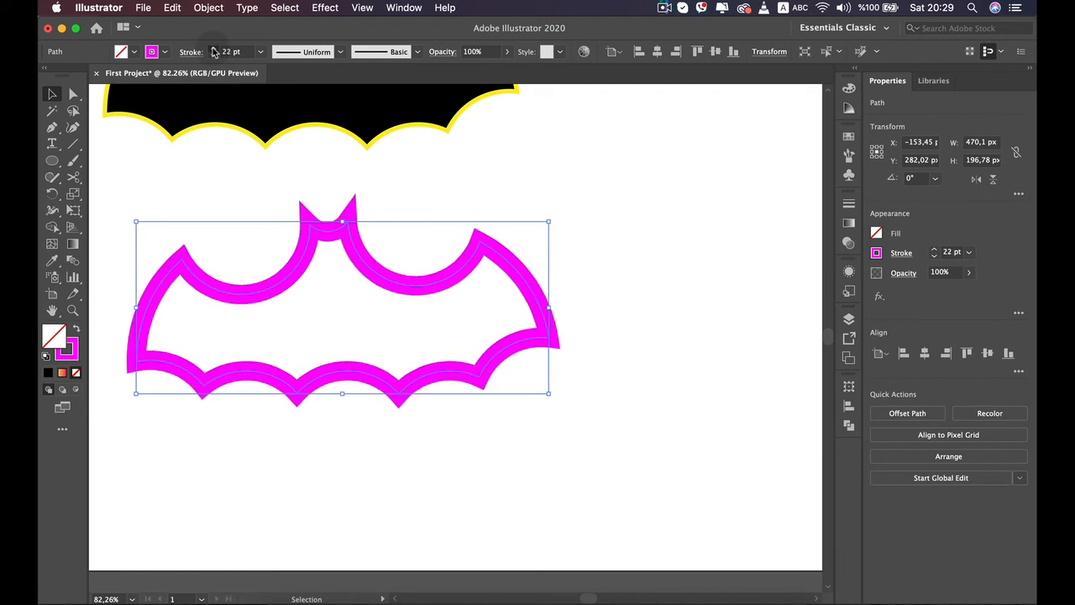
{"action": "left_click", "coordinate": [214, 48]}
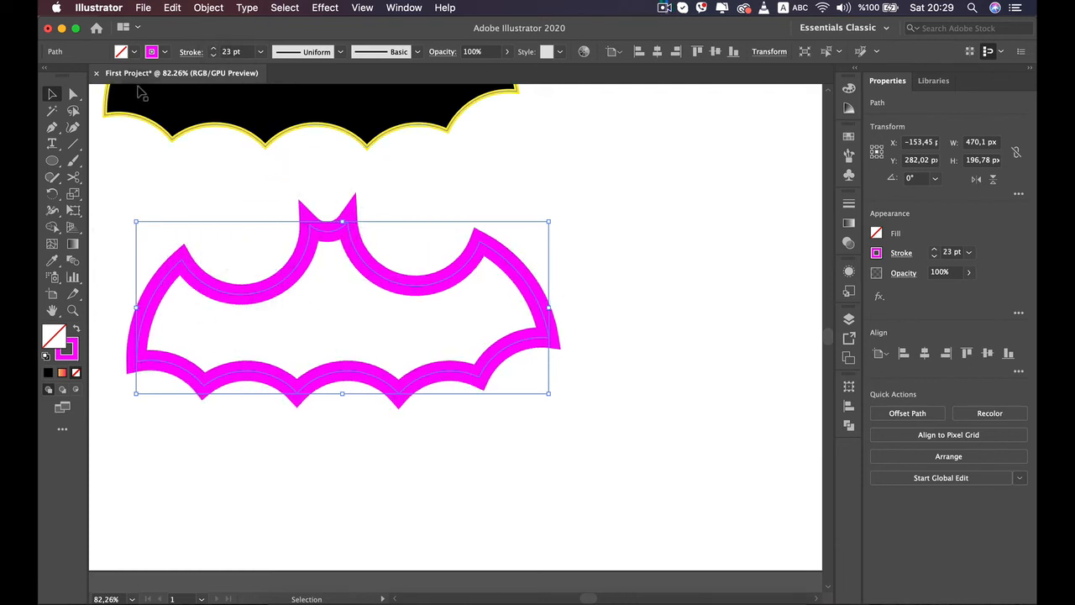
Reduce the magenta bat outline's stroke weight to 17 pt
{"action": "left_click", "coordinate": [215, 54]}
{"action": "left_click", "coordinate": [215, 55]}
{"action": "left_click", "coordinate": [215, 54]}
{"action": "left_click", "coordinate": [215, 54]}
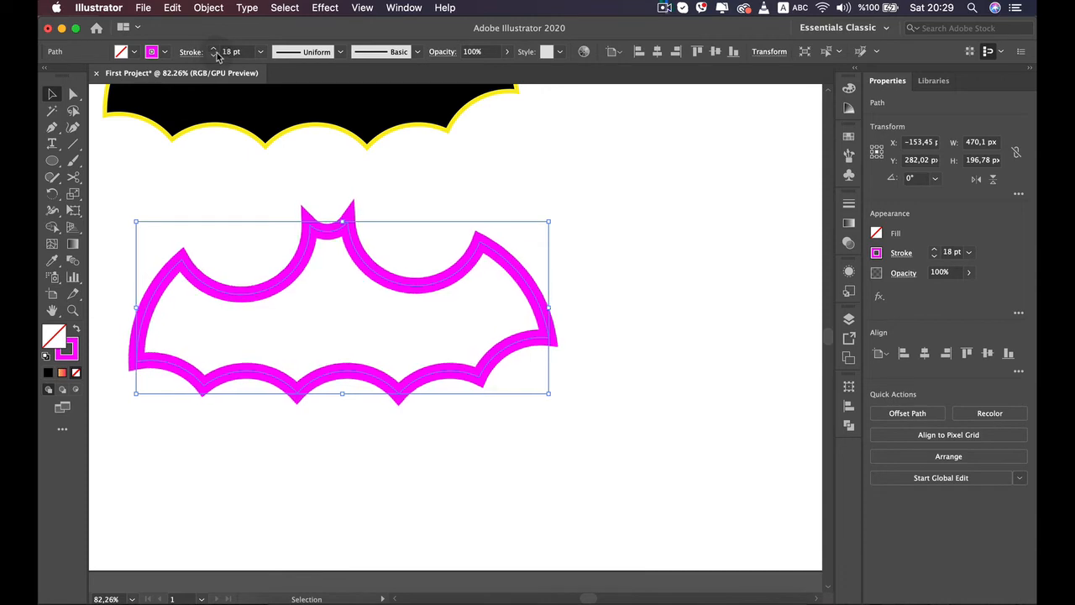
{"action": "left_click", "coordinate": [216, 55]}
{"action": "left_click", "coordinate": [216, 54]}
Expand the magenta bat's fill and stroke, and move the resulting shape down and to the right
{"action": "left_click", "coordinate": [210, 8]}
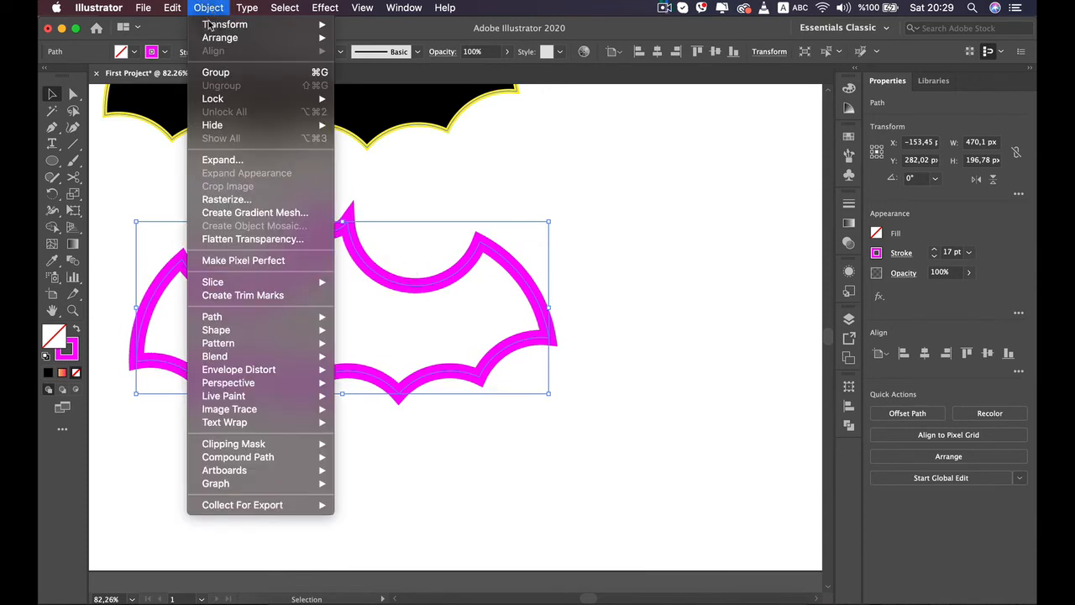
{"action": "left_click", "coordinate": [224, 160]}
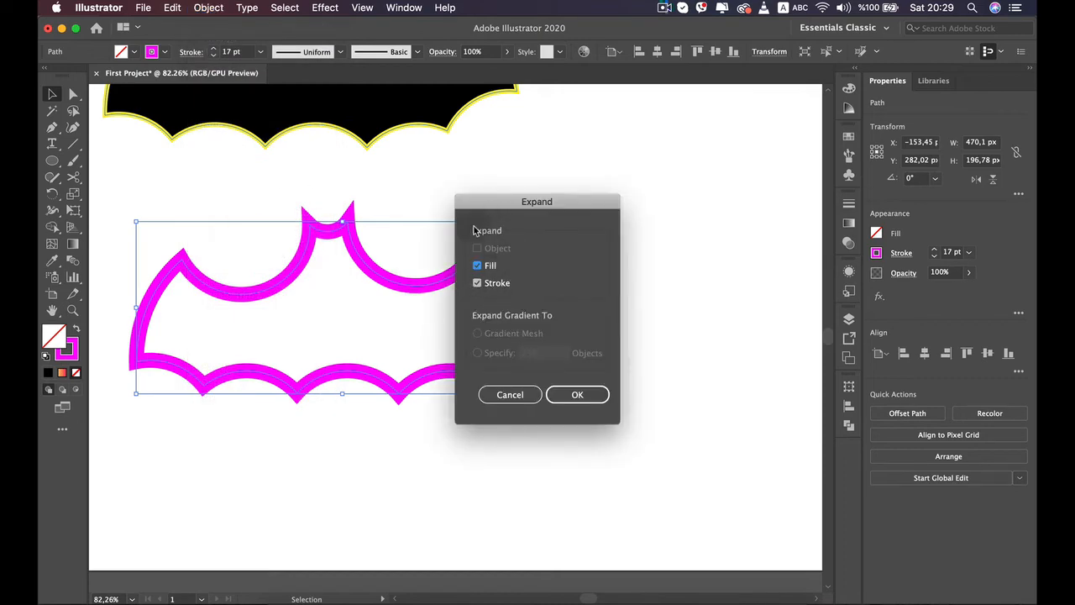
{"action": "left_click", "coordinate": [569, 395]}
{"action": "left_click", "coordinate": [423, 370]}
{"action": "left_click_drag", "start_coordinate": [355, 244], "coordinate": [473, 284]}
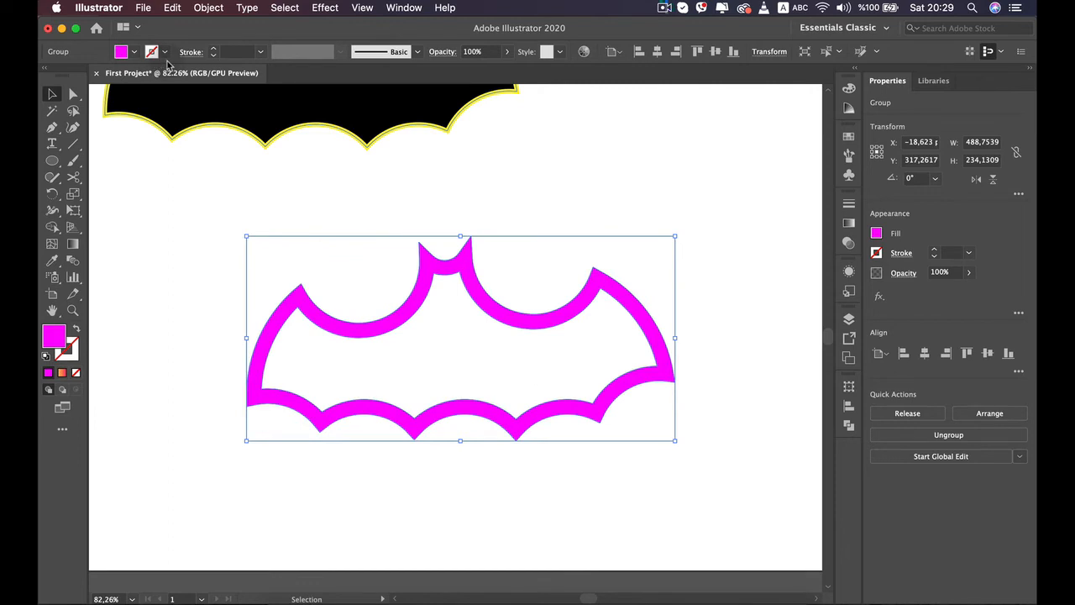
Fill the expanded bat outline with yellow and give it a cyan stroke
{"action": "left_click", "coordinate": [135, 52]}
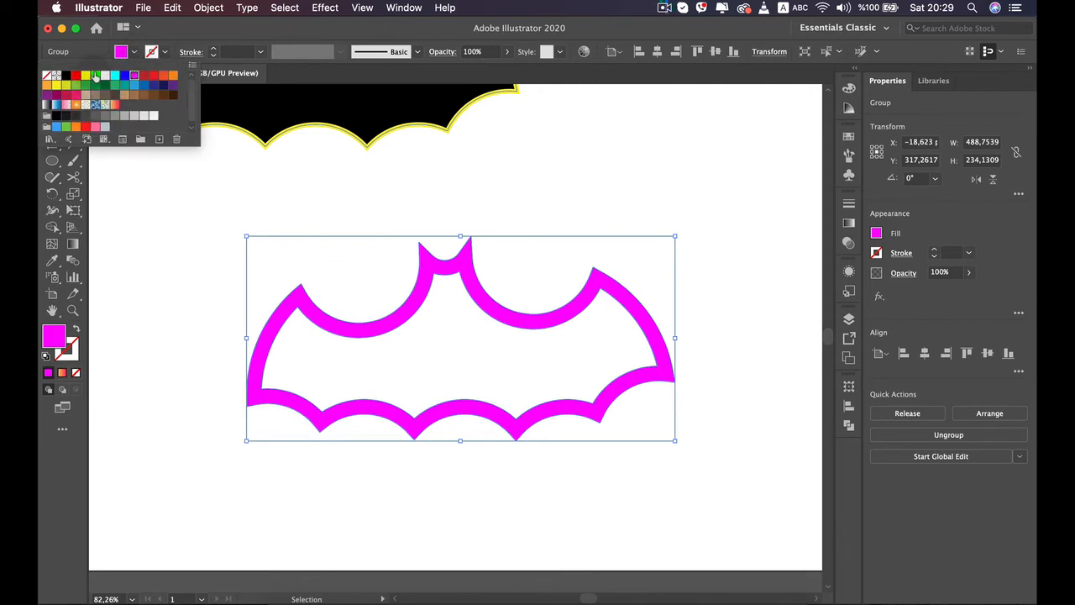
{"action": "left_click", "coordinate": [85, 75]}
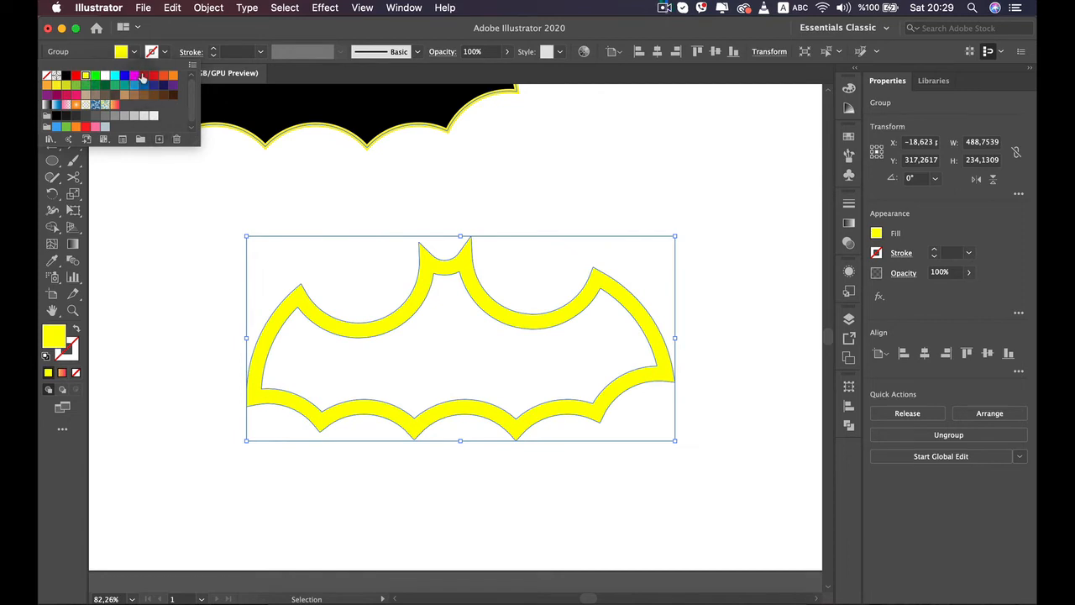
{"action": "left_click", "coordinate": [165, 53]}
{"action": "left_click", "coordinate": [167, 55]}
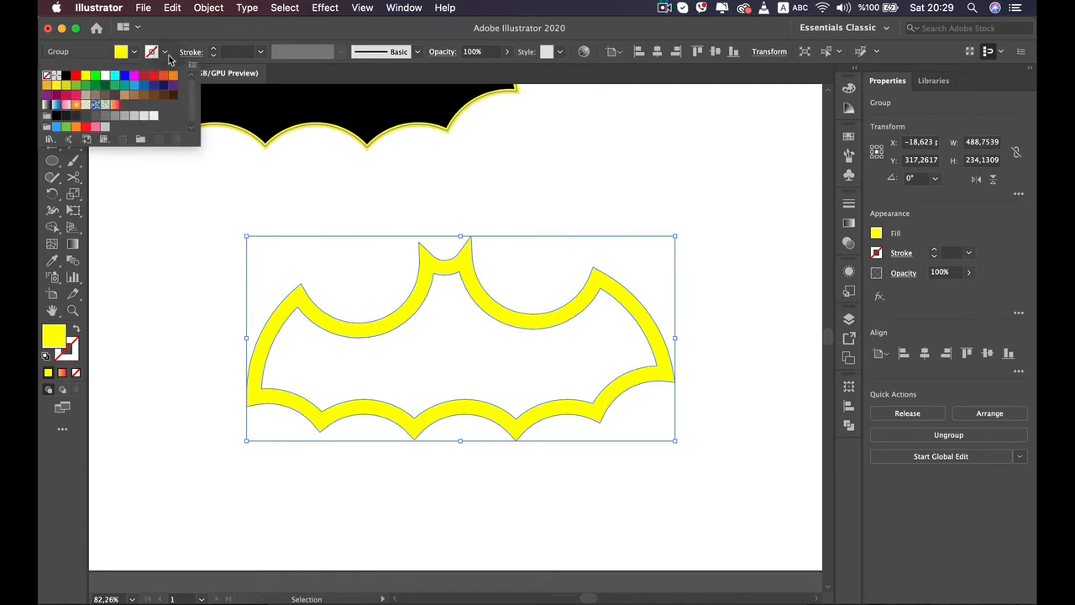
{"action": "left_click", "coordinate": [115, 76]}
Increase the yellow bat outline's cyan stroke weight to 11 pt
{"action": "left_click", "coordinate": [215, 48]}
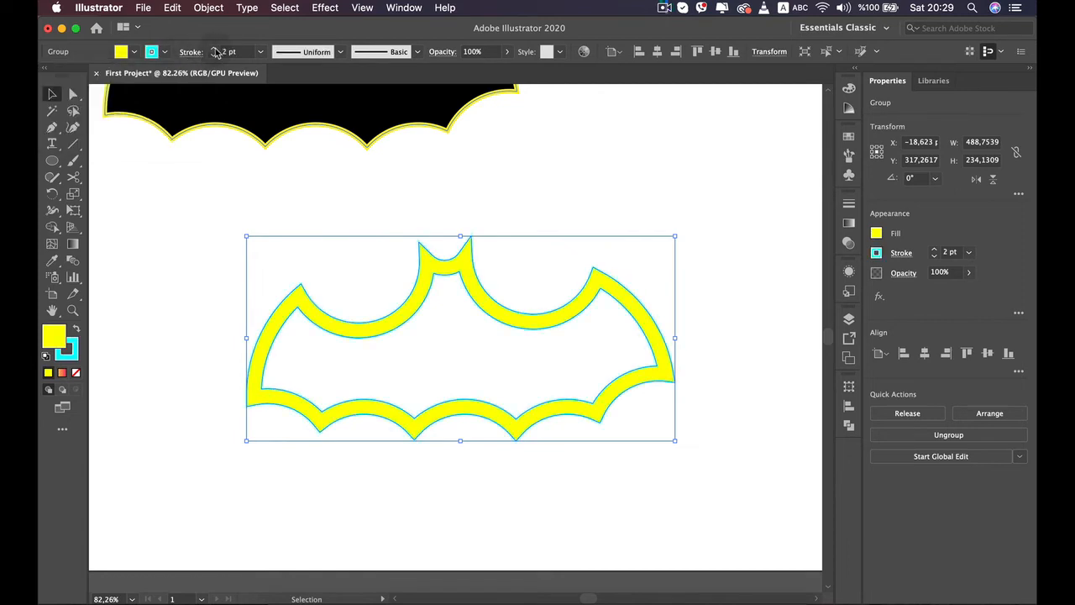
{"action": "left_click", "coordinate": [214, 49]}
{"action": "left_click", "coordinate": [214, 49]}
{"action": "left_click", "coordinate": [214, 49]}
{"action": "left_click", "coordinate": [214, 49]}
{"action": "left_click", "coordinate": [214, 48]}
{"action": "left_click", "coordinate": [214, 48]}
{"action": "left_click", "coordinate": [214, 48]}
{"action": "left_click", "coordinate": [214, 48]}
{"action": "left_click", "coordinate": [215, 49]}
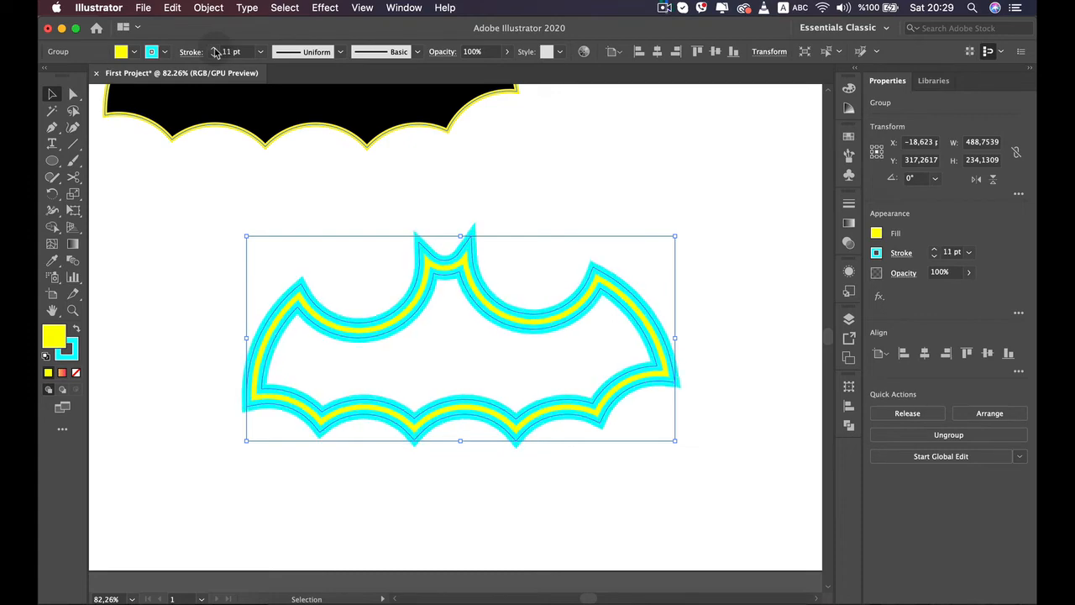
{"action": "left_click", "coordinate": [420, 495]}
Remove the yellow fill from the expanded bat so only its double cyan stroke remains
{"action": "scroll", "coordinate": [420, 432], "scroll_direction": "up", "scroll_amount": 2}
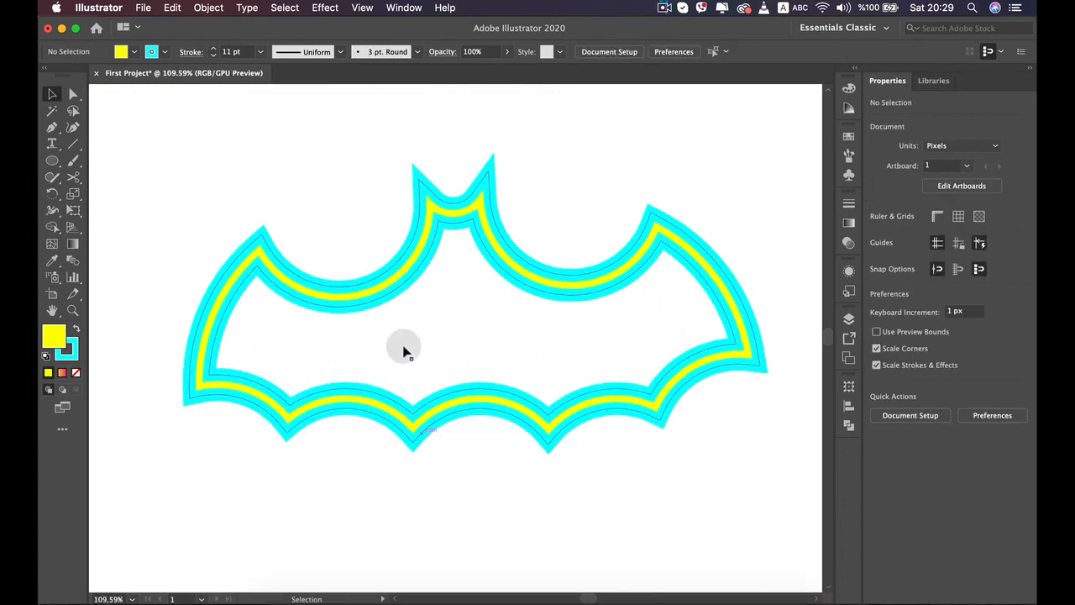
{"action": "left_click", "coordinate": [397, 273]}
{"action": "left_click", "coordinate": [134, 52]}
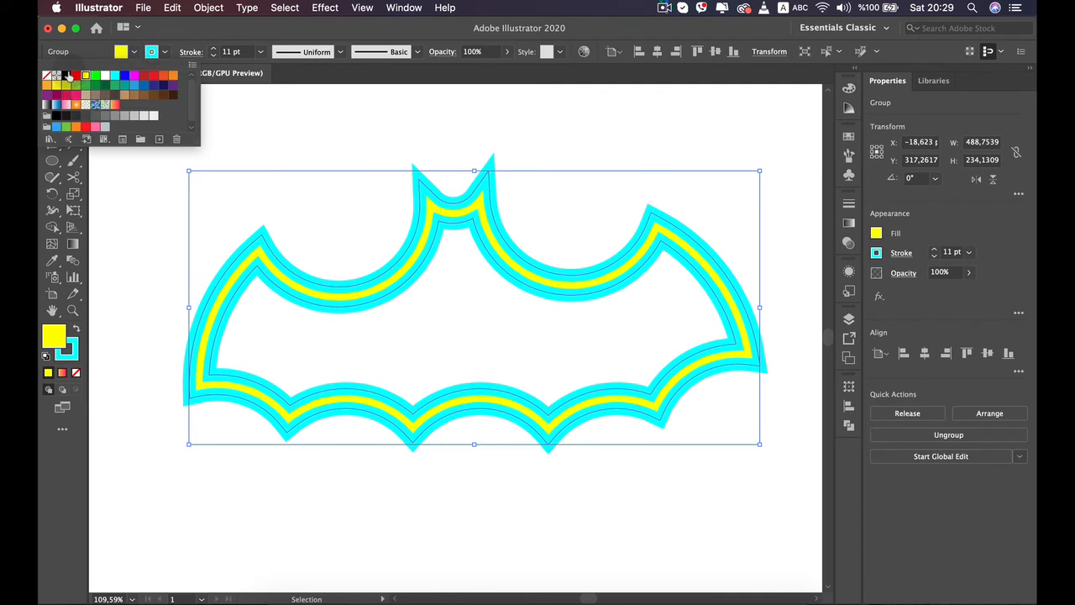
{"action": "left_click", "coordinate": [48, 78]}
{"action": "left_click", "coordinate": [153, 165]}
{"action": "left_click", "coordinate": [216, 273]}
{"action": "scroll", "coordinate": [395, 384], "scroll_direction": "down", "scroll_amount": 3}
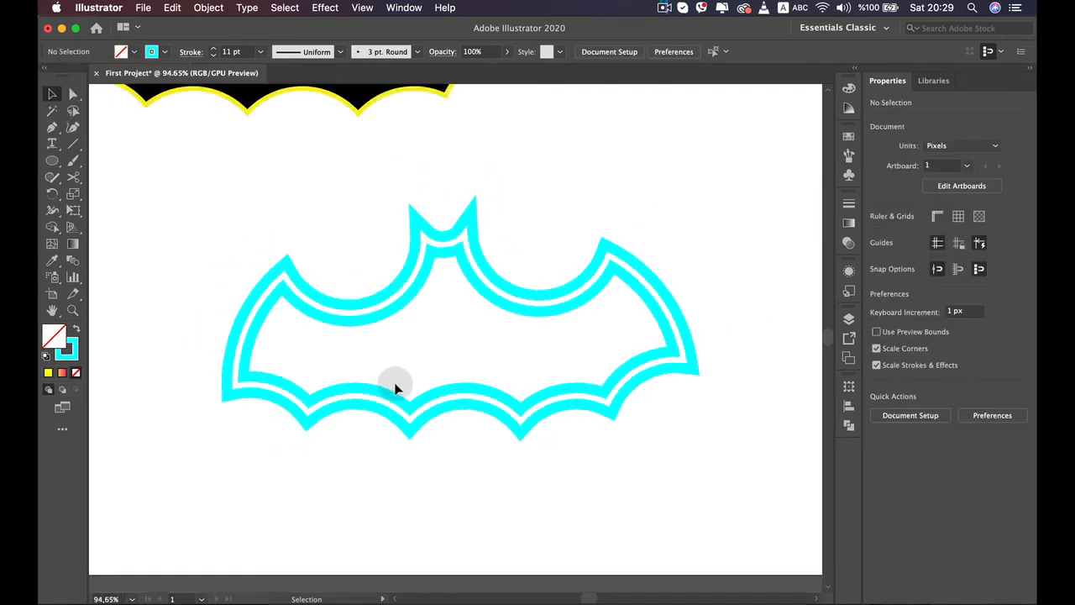
{"action": "scroll", "coordinate": [396, 384], "scroll_direction": "up", "scroll_amount": 3}
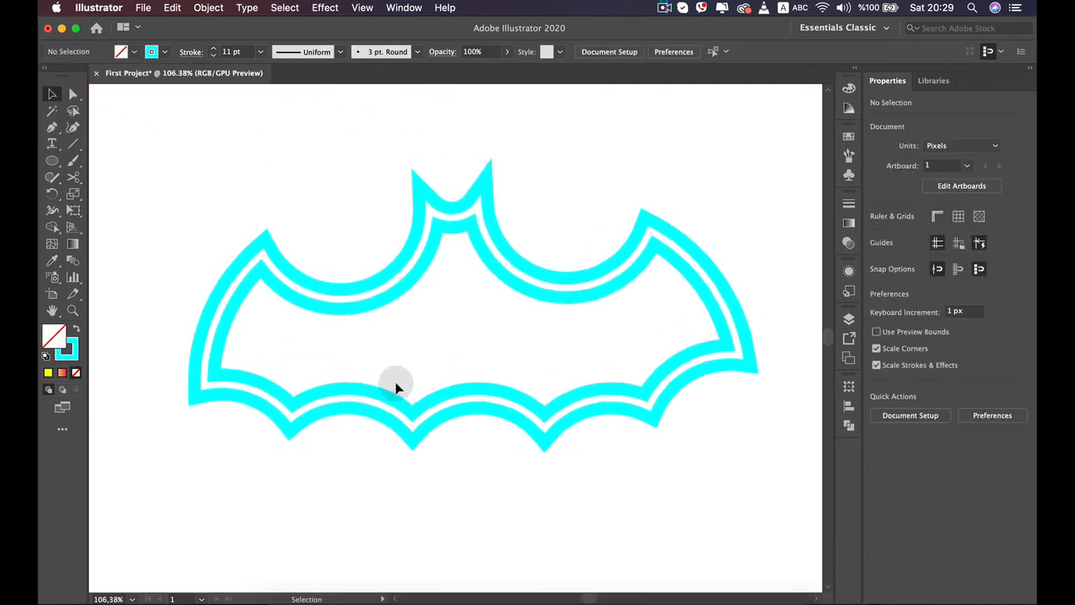
Change the unfilled double-outlined bat's stroke colour to yellow
{"action": "left_click", "coordinate": [356, 303]}
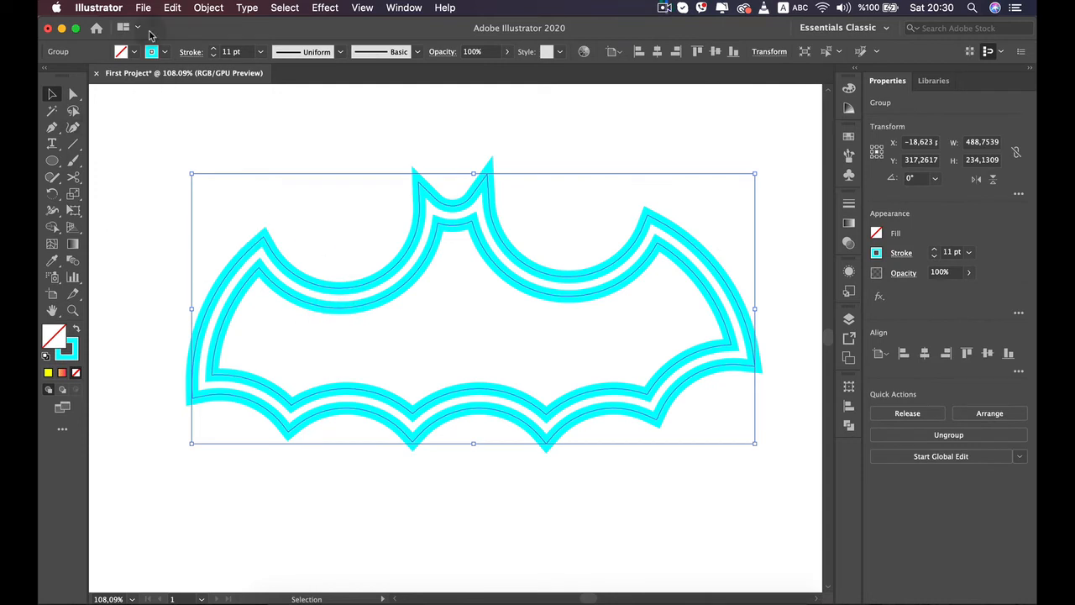
{"action": "left_click", "coordinate": [165, 51]}
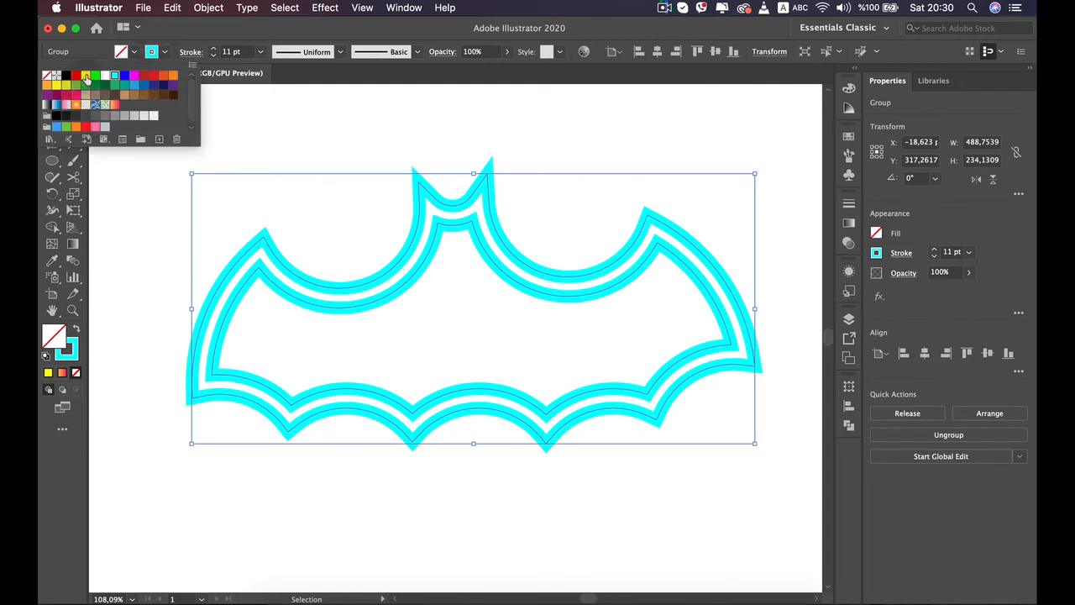
{"action": "left_click", "coordinate": [86, 78]}
Expand the yellow double-outlined bat with both Fill and Stroke enabled
{"action": "left_click", "coordinate": [174, 8]}
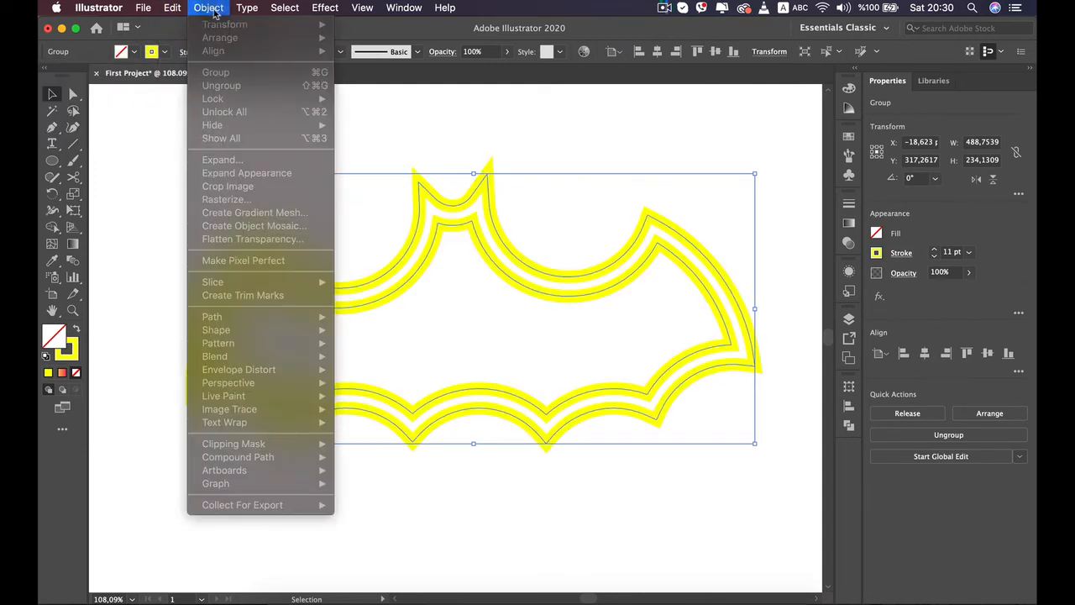
{"action": "left_click", "coordinate": [324, 233]}
{"action": "left_click", "coordinate": [340, 161]}
{"action": "left_click", "coordinate": [207, 8]}
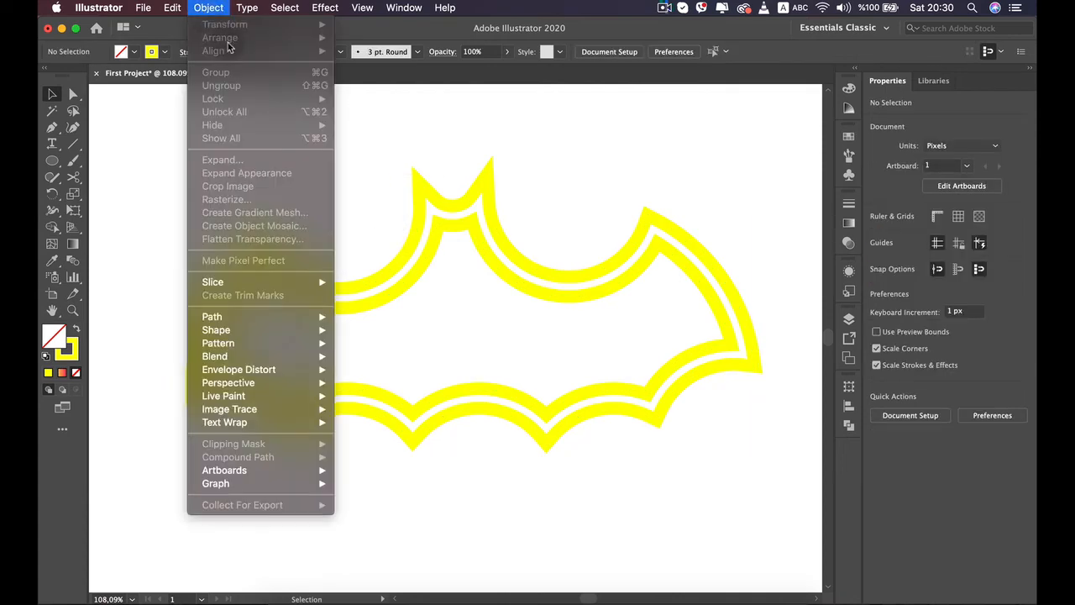
{"action": "left_click", "coordinate": [456, 216]}
{"action": "left_click", "coordinate": [422, 185]}
{"action": "left_click", "coordinate": [208, 7]}
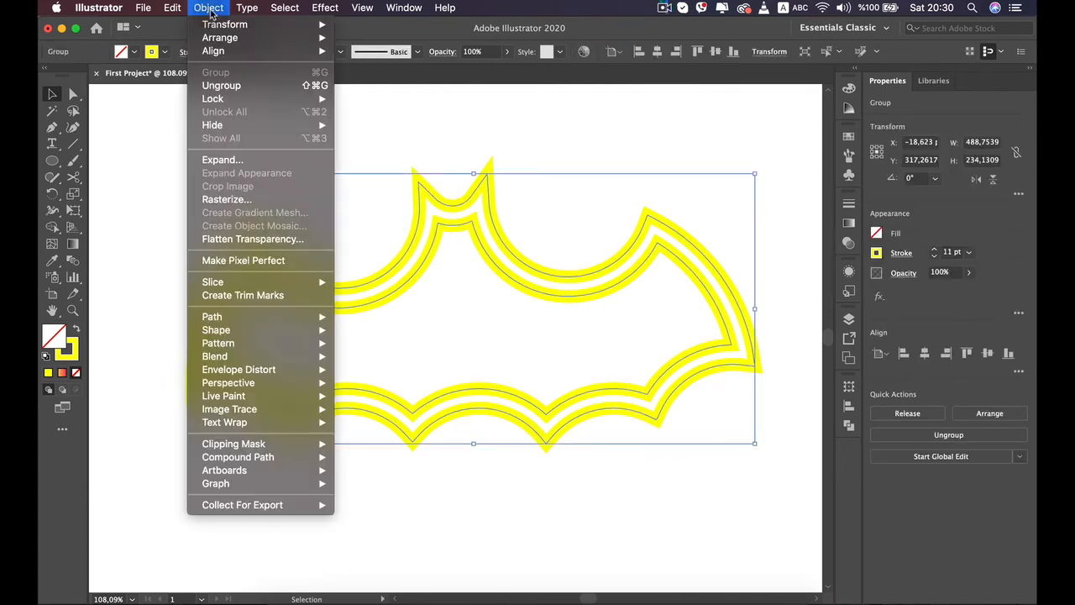
{"action": "left_click", "coordinate": [223, 159]}
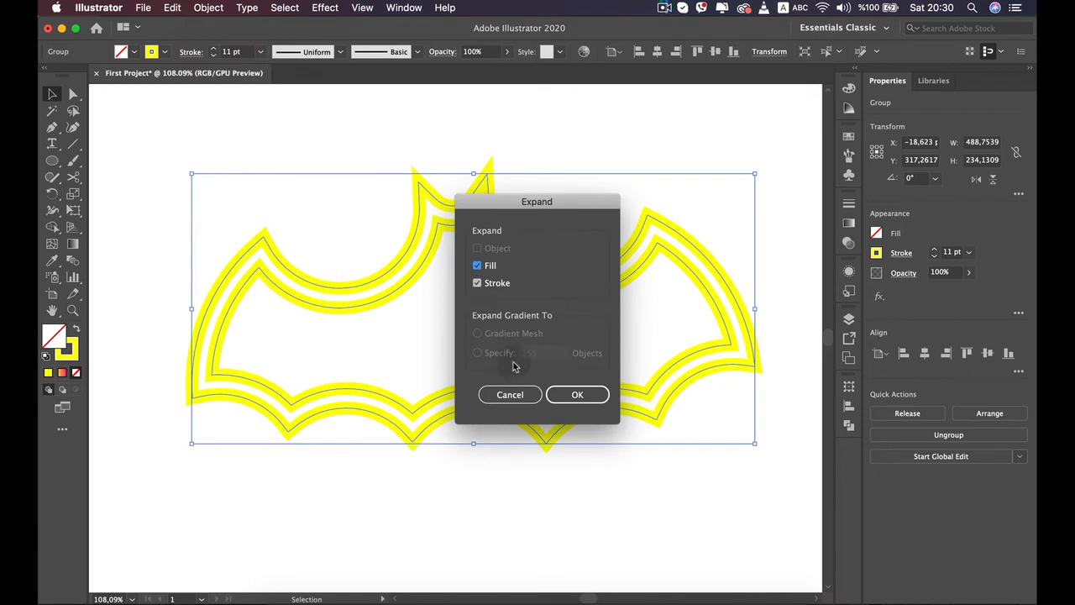
{"action": "left_click", "coordinate": [564, 405]}
{"action": "left_click", "coordinate": [511, 344]}
Move the expanded yellow double-outlined bat a short distance to the left
{"action": "scroll", "coordinate": [511, 303], "scroll_direction": "down", "scroll_amount": 3}
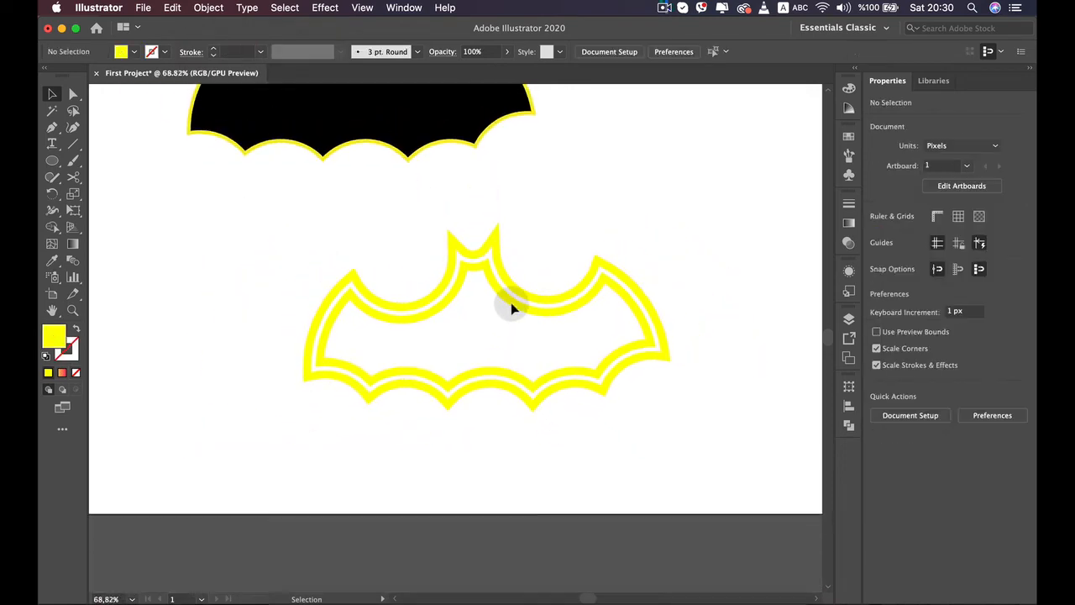
{"action": "left_click", "coordinate": [521, 311]}
{"action": "left_click_drag", "start_coordinate": [520, 311], "coordinate": [467, 311]}
Give the expanded yellow double-outlined bat a cyan stroke with a weight of 5 pt
{"action": "left_click", "coordinate": [166, 52]}
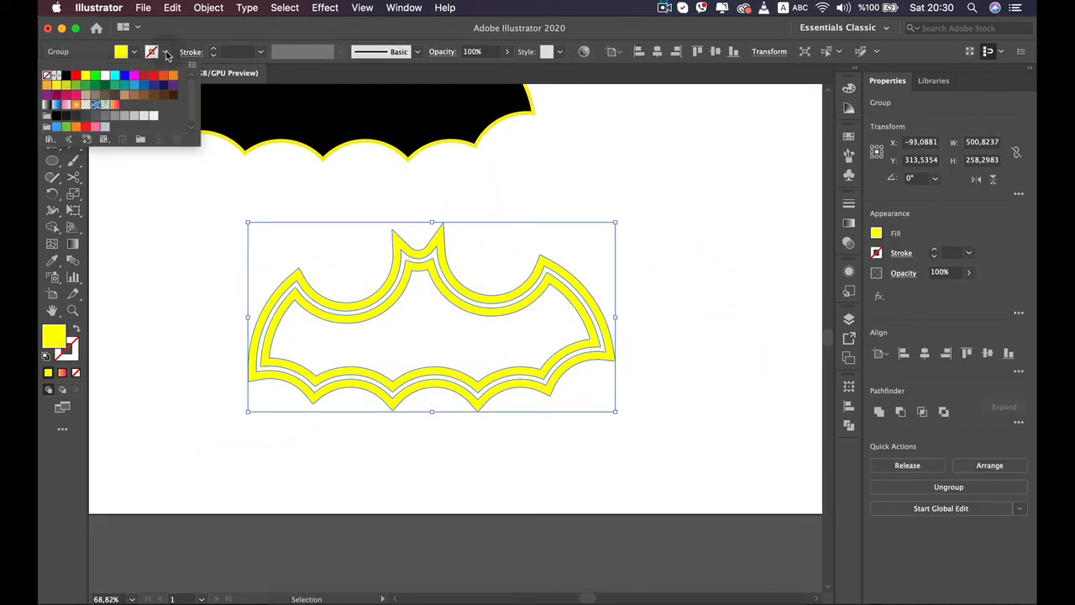
{"action": "left_click", "coordinate": [115, 77]}
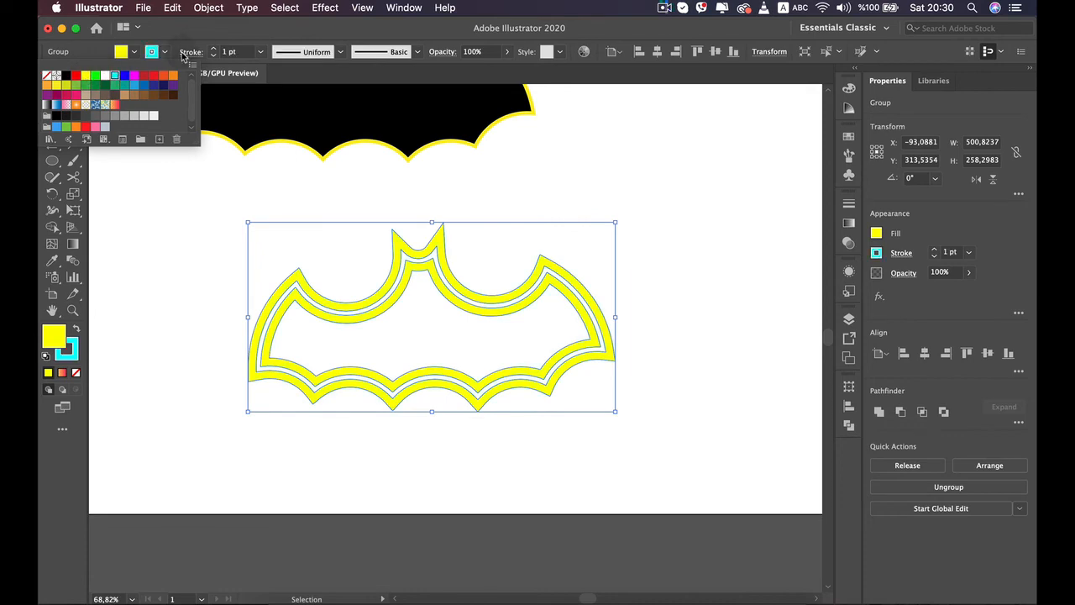
{"action": "left_click", "coordinate": [213, 47]}
{"action": "left_click", "coordinate": [213, 48]}
{"action": "left_click", "coordinate": [213, 48]}
{"action": "left_click", "coordinate": [213, 48]}
{"action": "left_click", "coordinate": [213, 48]}
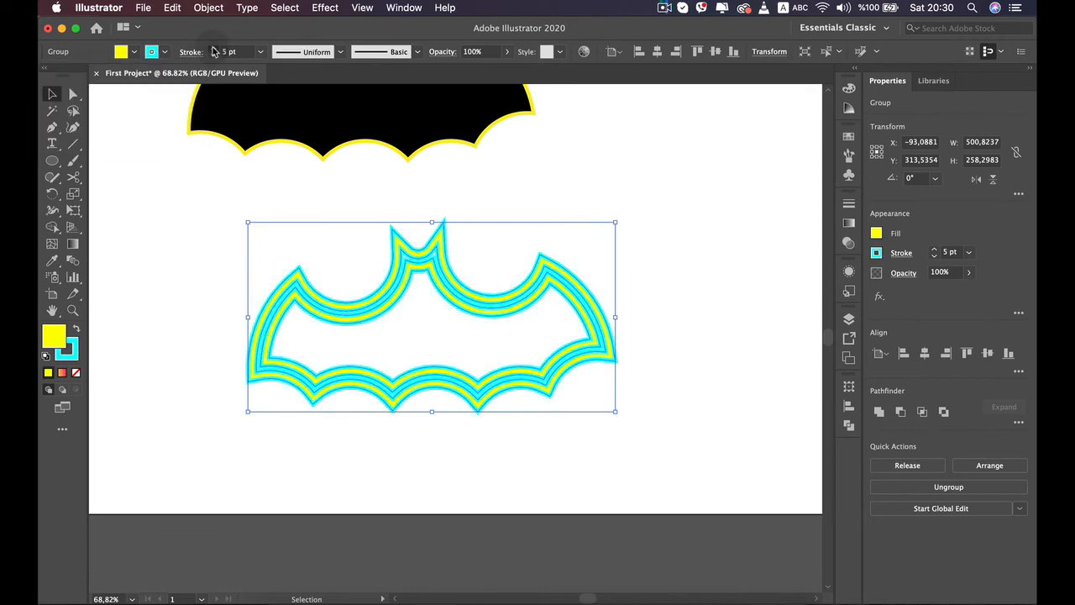
Set the stroke weight of the expanded yellow double-outlined bat to 3 pt
{"action": "scroll", "coordinate": [362, 294], "scroll_direction": "up", "scroll_amount": 3}
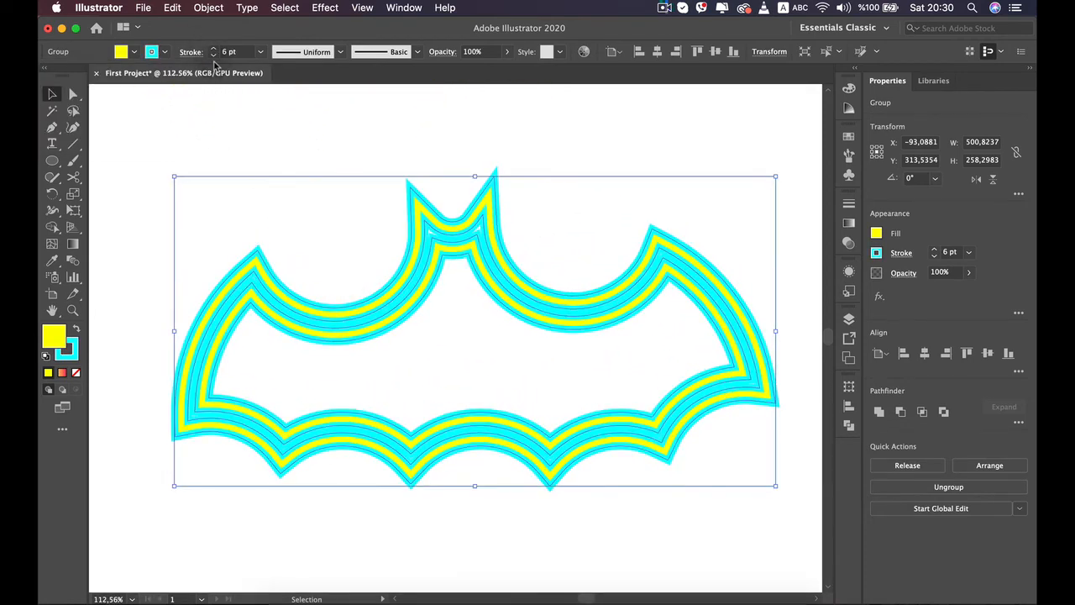
{"action": "left_click", "coordinate": [213, 56]}
{"action": "left_click", "coordinate": [213, 55]}
{"action": "left_click", "coordinate": [212, 56]}
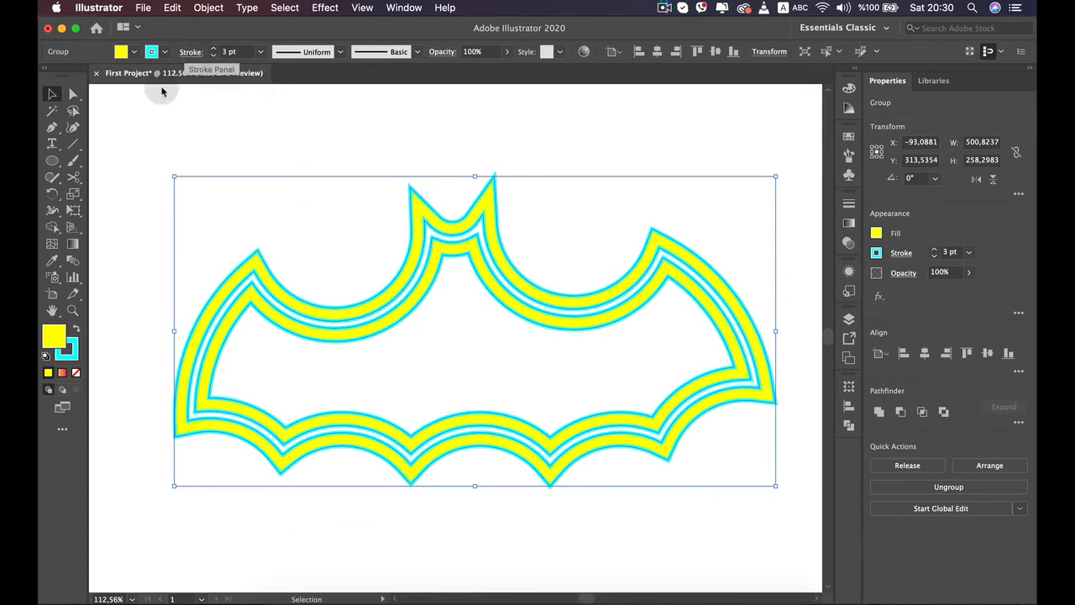
Remove the fill from the expanded double-outlined bat and change its stroke colour to yellow
{"action": "left_click", "coordinate": [134, 53]}
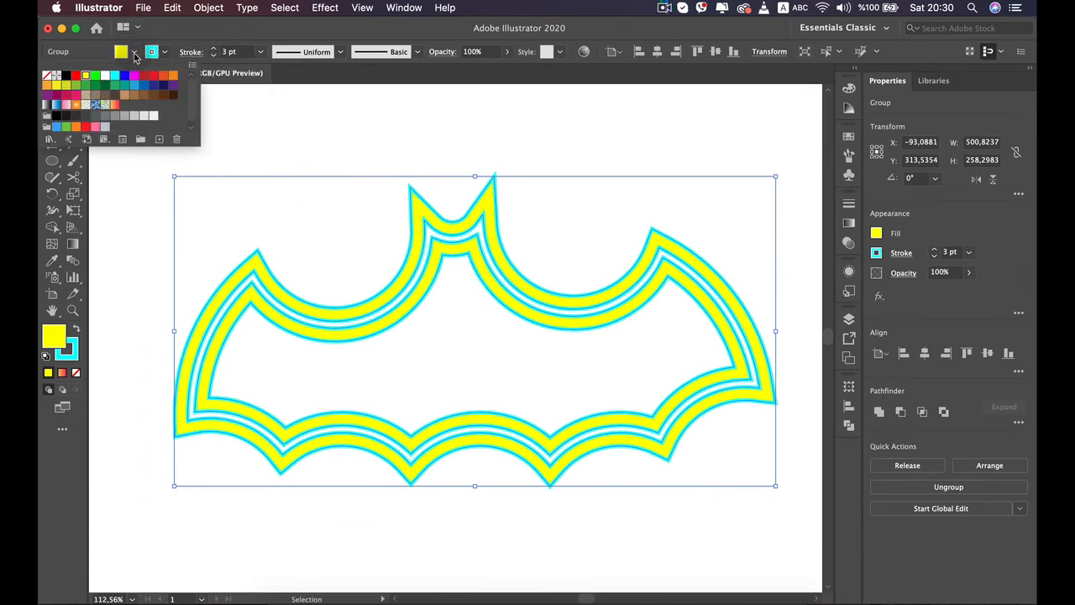
{"action": "left_click", "coordinate": [48, 76]}
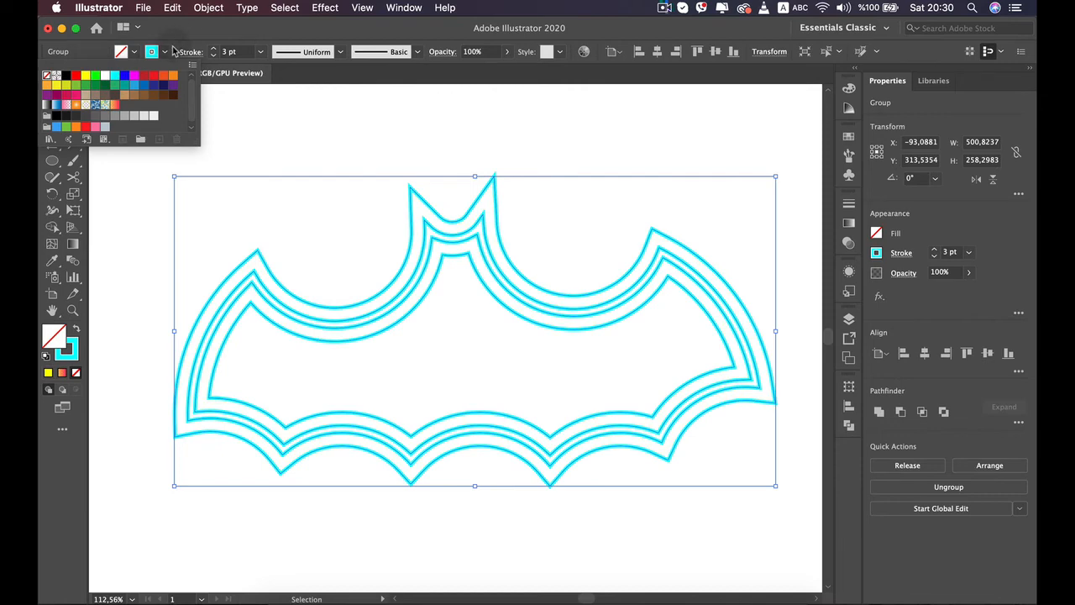
{"action": "left_click", "coordinate": [165, 52]}
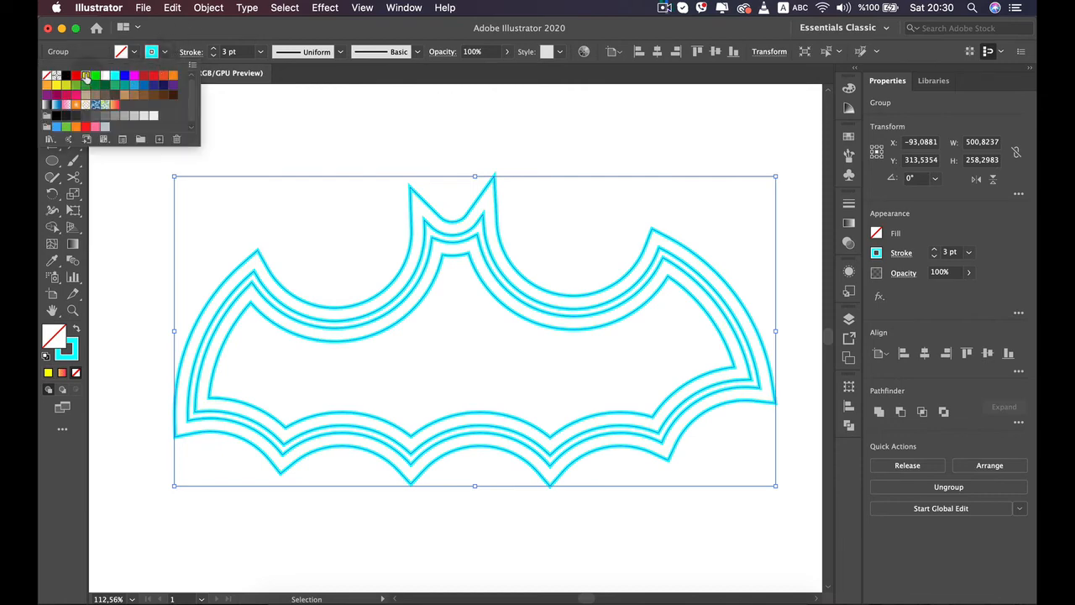
{"action": "left_click", "coordinate": [85, 76]}
{"action": "left_click", "coordinate": [530, 364]}
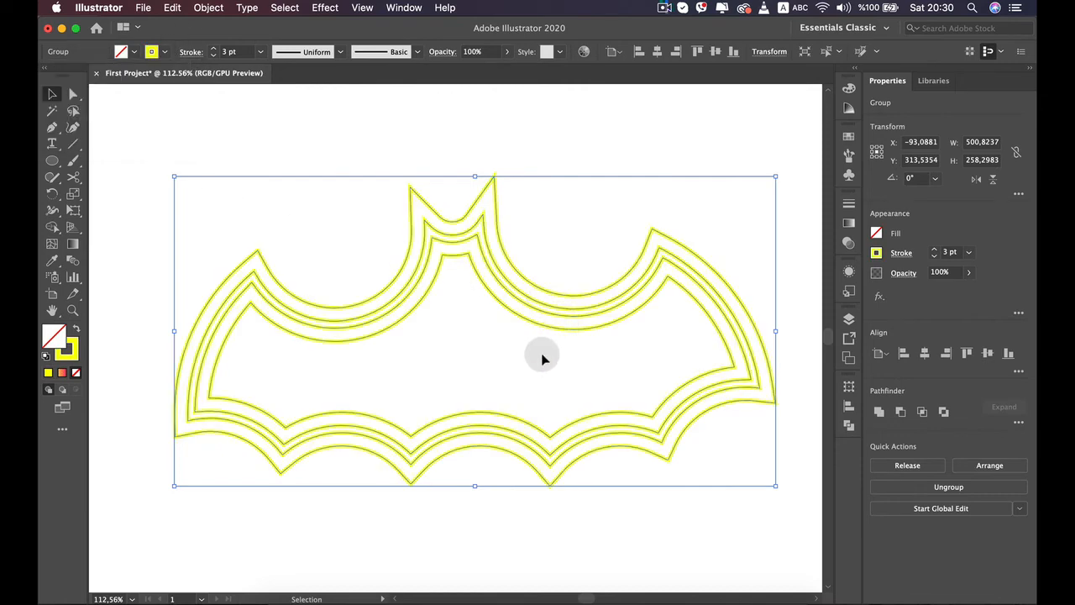
{"action": "left_click", "coordinate": [528, 372]}
Move the yellow outlined bat onto the black bat and scale it down to less than half the black bat's width
{"action": "key", "text": "super+0"}
{"action": "left_click_drag", "start_coordinate": [461, 332], "coordinate": [421, 181]}
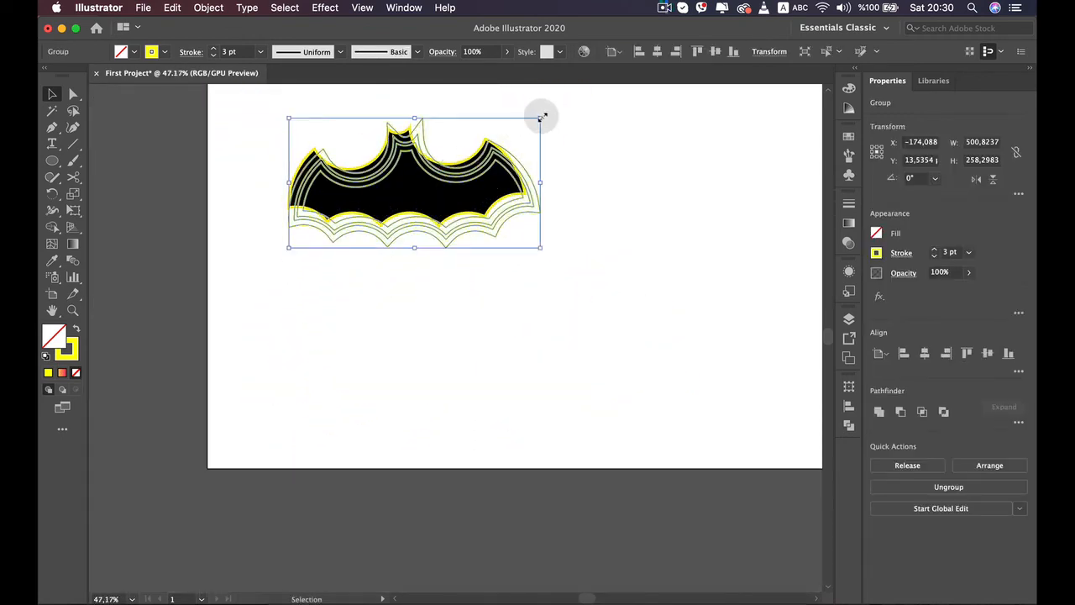
{"action": "left_click_drag", "start_coordinate": [542, 117], "coordinate": [494, 235]}
Place the small outlined bat in the middle of the black bat and shrink it to about 149 × 77 px
{"action": "scroll", "coordinate": [464, 187], "scroll_direction": "up", "scroll_amount": 3}
{"action": "scroll", "coordinate": [468, 191], "scroll_direction": "up", "scroll_amount": 3}
{"action": "key", "text": "alt+super+z"}
{"action": "scroll", "coordinate": [476, 242], "scroll_direction": "up", "scroll_amount": 3}
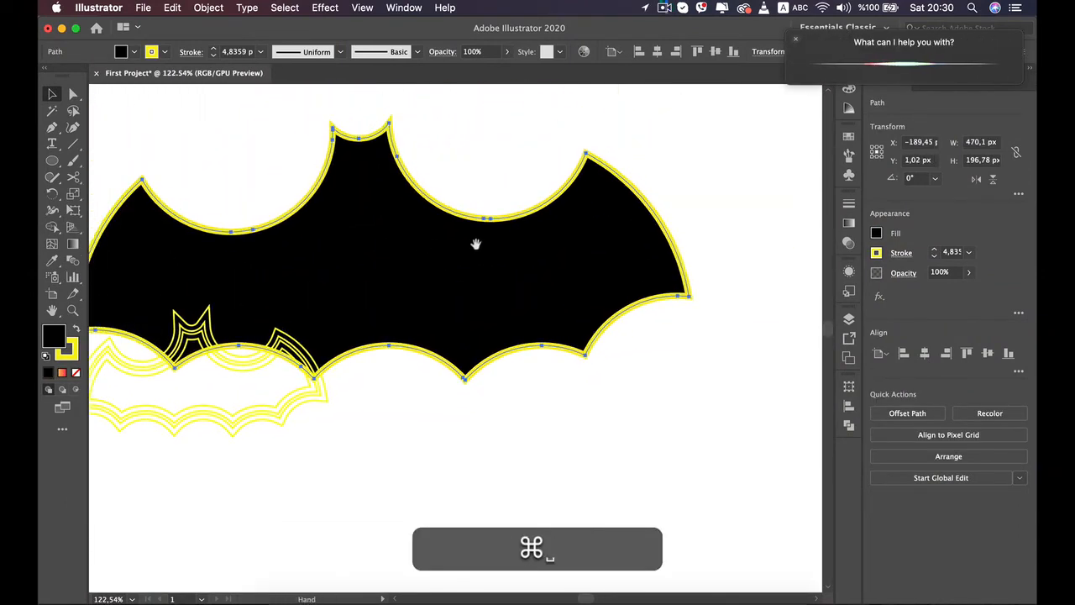
{"action": "scroll", "coordinate": [353, 286], "scroll_direction": "left", "scroll_amount": 3}
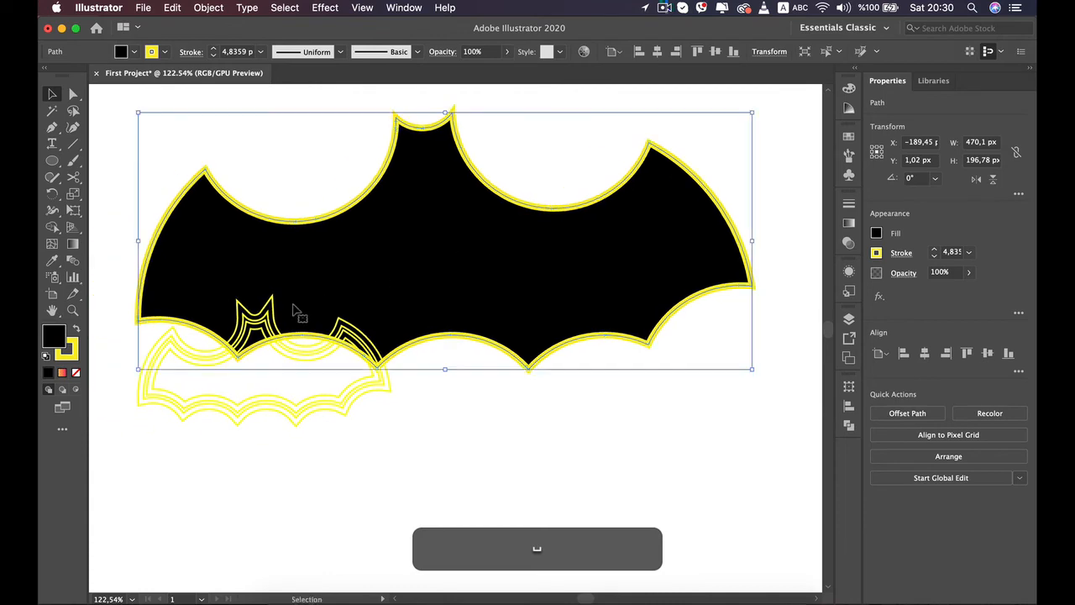
{"action": "left_click", "coordinate": [251, 340]}
{"action": "left_click_drag", "start_coordinate": [249, 340], "coordinate": [426, 226]}
{"action": "left_click_drag", "start_coordinate": [560, 193], "coordinate": [505, 225]}
{"action": "mouse_move", "coordinate": [421, 263]}
{"action": "left_mouse_down"}
{"action": "mouse_move", "coordinate": [450, 238]}
{"action": "mouse_move", "coordinate": [461, 249]}
{"action": "left_mouse_up"}
Give the small outlined bat a yellow fill and remove its stroke
{"action": "left_click", "coordinate": [135, 53]}
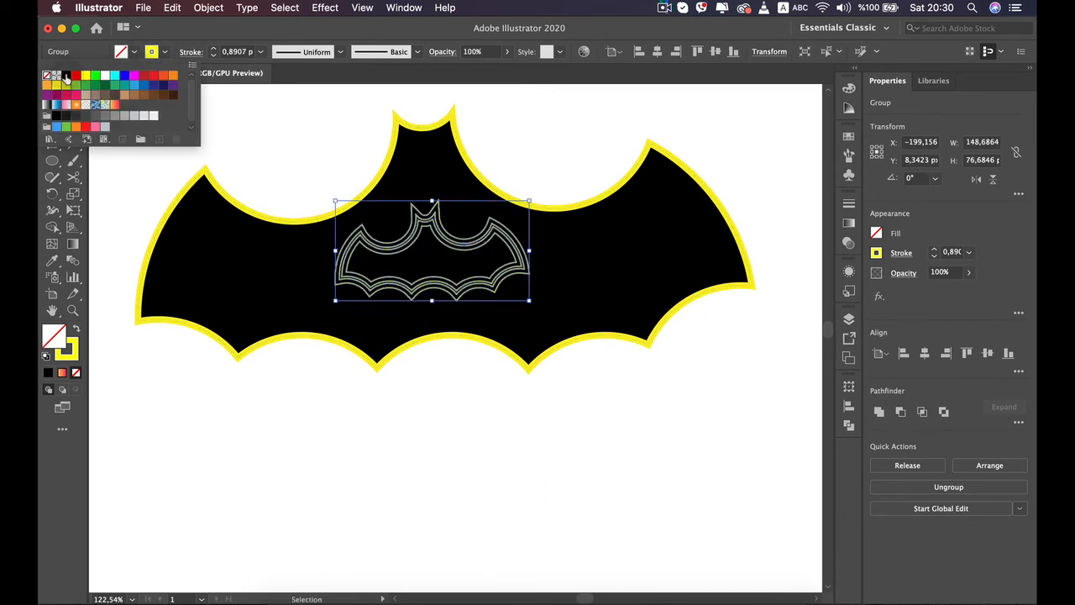
{"action": "left_click", "coordinate": [86, 76]}
{"action": "left_click", "coordinate": [163, 53]}
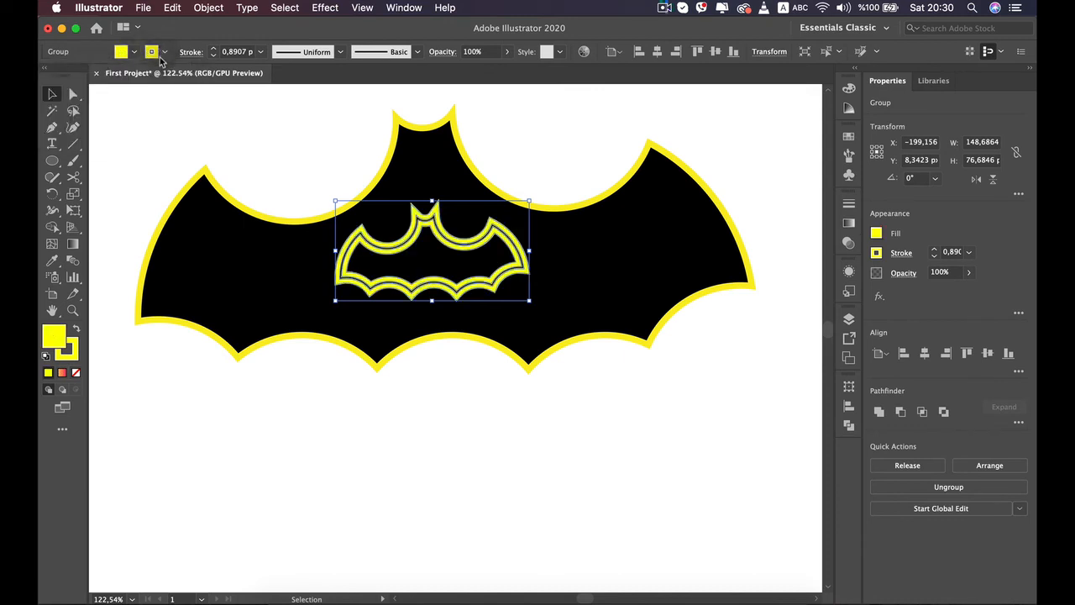
{"action": "left_click", "coordinate": [162, 53]}
{"action": "left_click", "coordinate": [47, 76]}
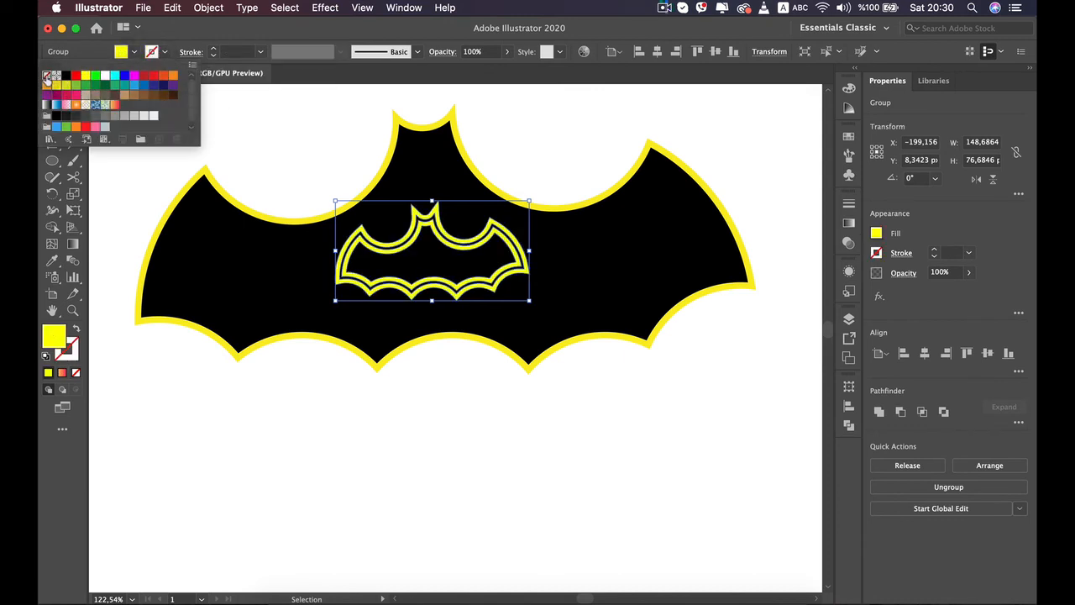
{"action": "left_click", "coordinate": [451, 508]}
{"action": "left_click", "coordinate": [472, 460]}
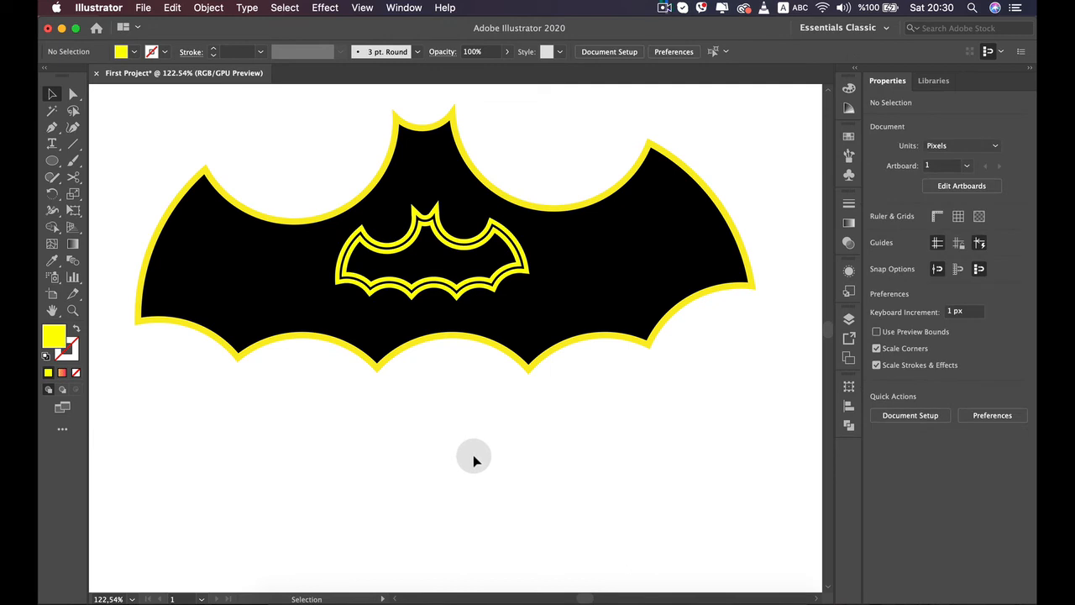
Move the black bat and the small yellow bat together to the centre of the artboard
{"action": "scroll", "coordinate": [445, 391], "scroll_direction": "down", "scroll_amount": 10}
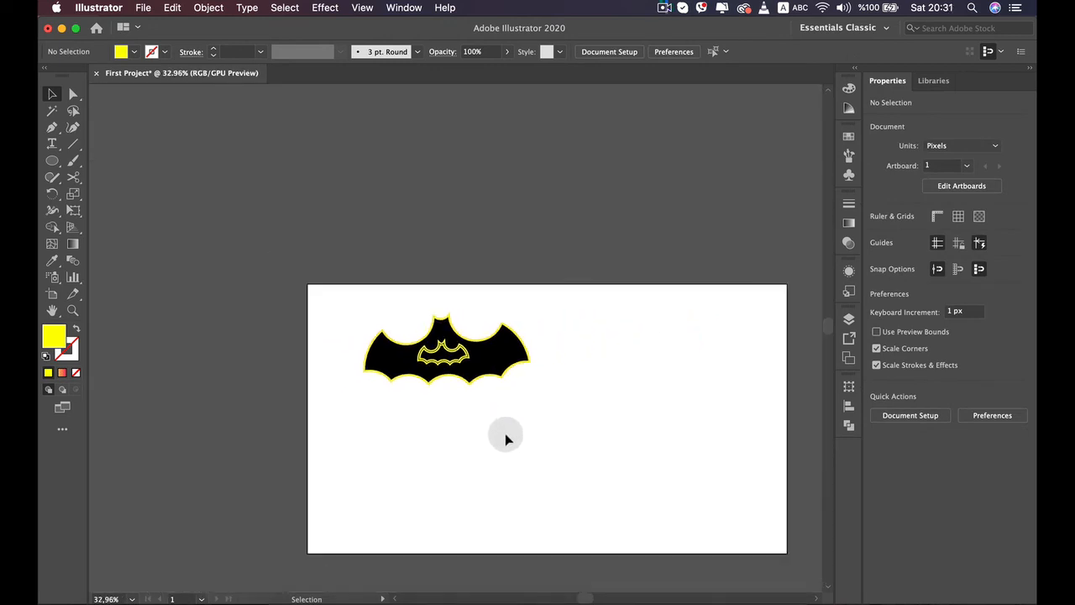
{"action": "left_click_drag", "start_coordinate": [597, 469], "coordinate": [383, 335]}
{"action": "left_click_drag", "start_coordinate": [467, 380], "coordinate": [547, 444]}
{"action": "left_click", "coordinate": [529, 471]}
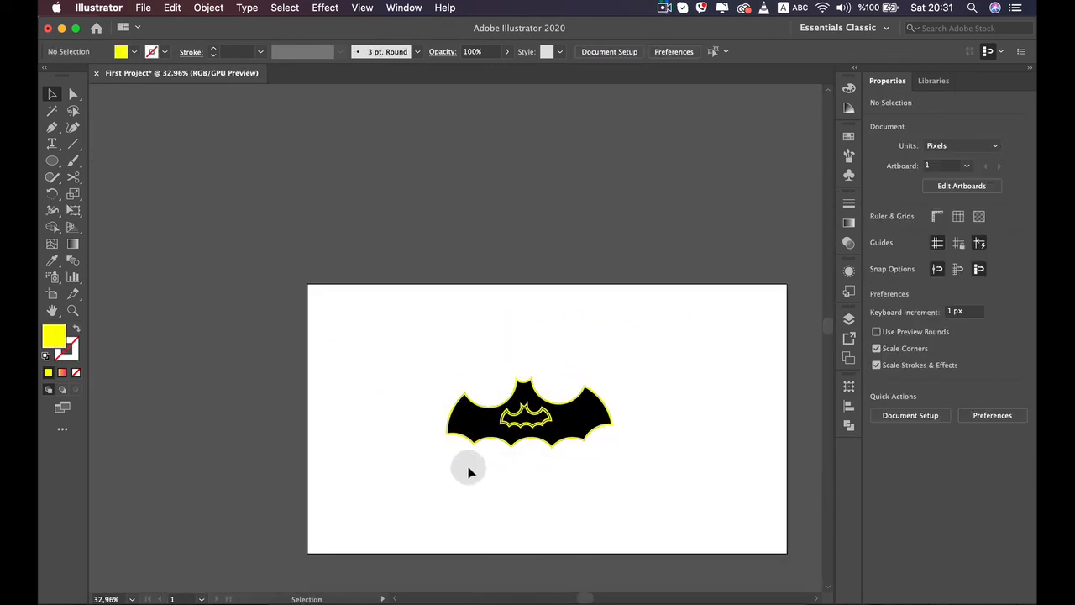
{"action": "key", "text": "space"}
{"action": "left_click_drag", "start_coordinate": [449, 416], "coordinate": [375, 257]}
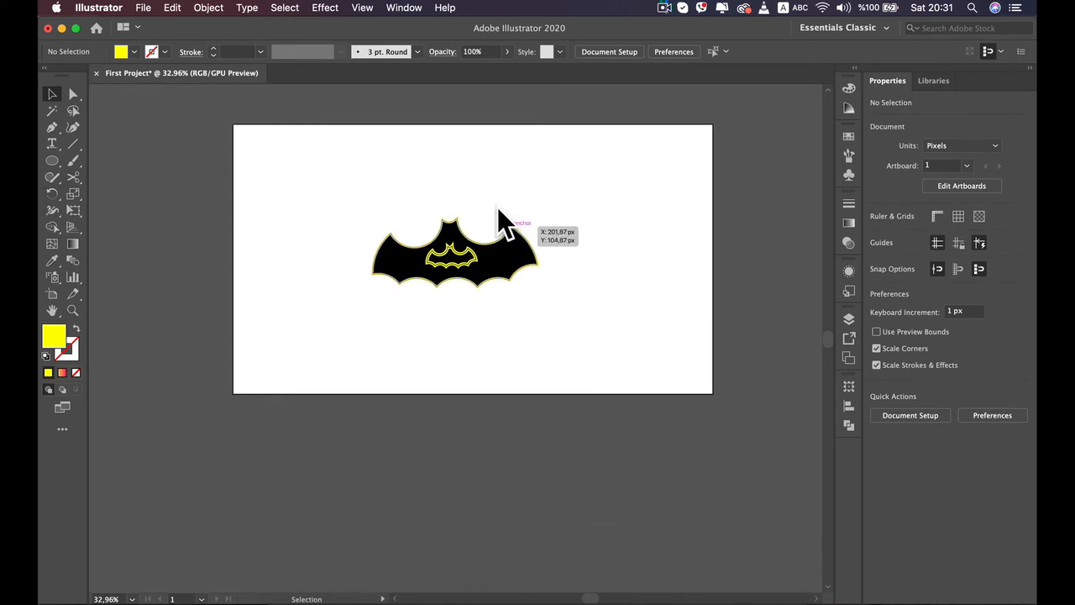
{"action": "scroll", "coordinate": [515, 227], "scroll_direction": "up", "scroll_amount": 3}
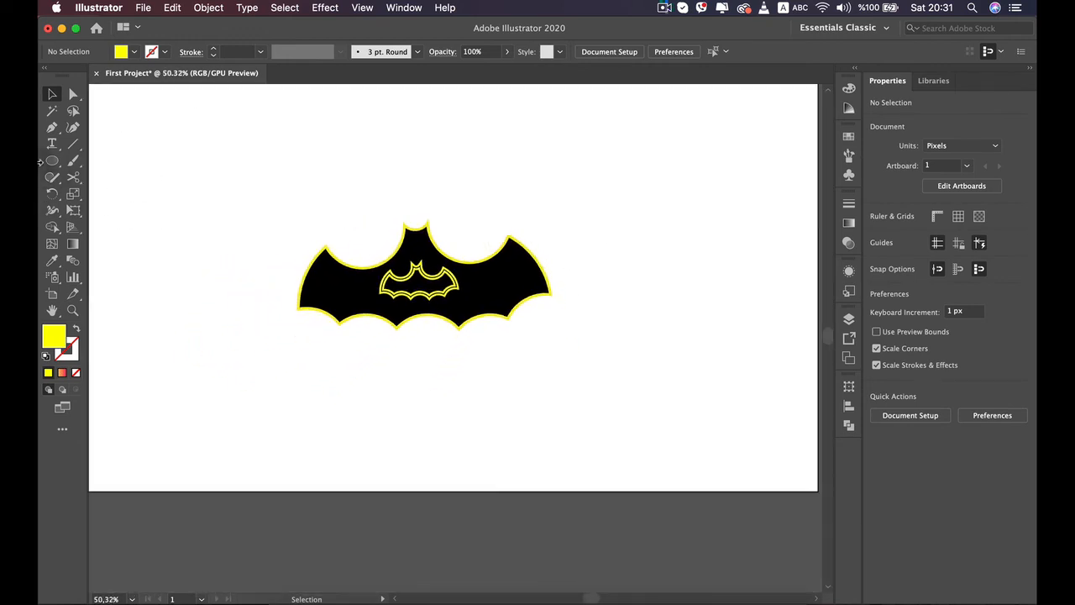
{"action": "left_click", "coordinate": [131, 217]}
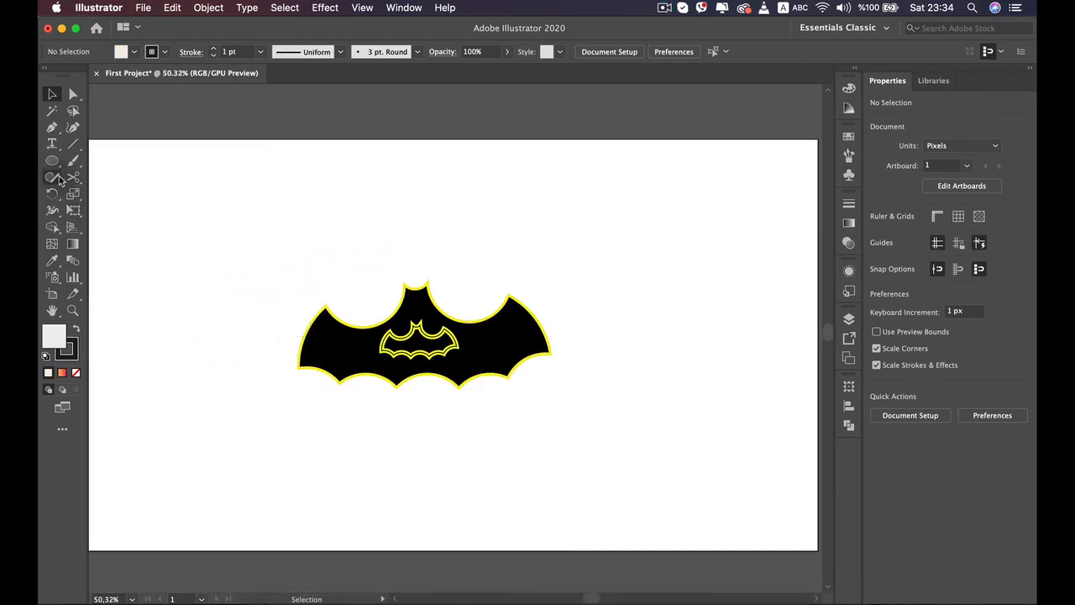
With the Shaper tool, draw a circle, a rectangle below it, and an overlapping circle and rectangle beneath, all beside the bat
{"action": "left_click", "coordinate": [52, 178]}
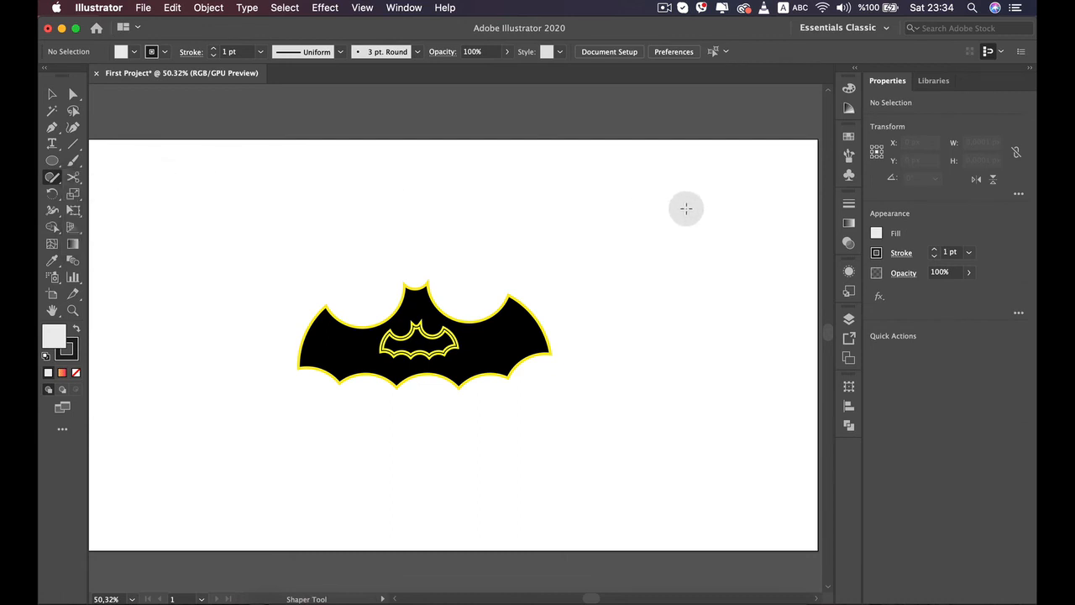
{"action": "mouse_move", "coordinate": [686, 204]}
{"action": "left_mouse_down"}
{"action": "mouse_move", "coordinate": [641, 247]}
{"action": "mouse_move", "coordinate": [684, 195]}
{"action": "mouse_move", "coordinate": [692, 204]}
{"action": "left_mouse_up"}
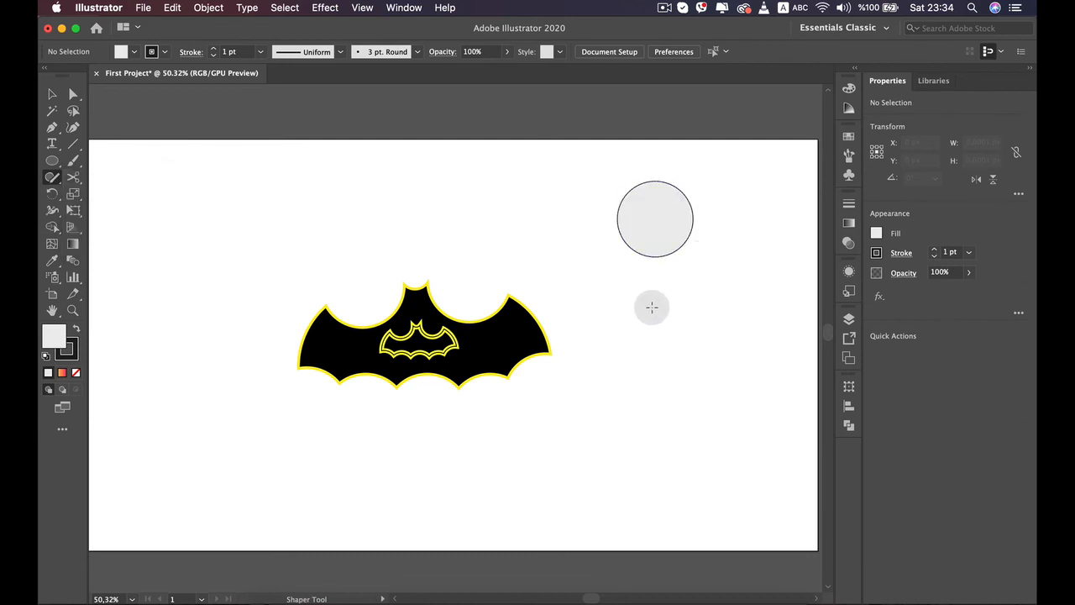
{"action": "mouse_move", "coordinate": [623, 293]}
{"action": "left_mouse_down"}
{"action": "mouse_move", "coordinate": [702, 287]}
{"action": "mouse_move", "coordinate": [708, 330]}
{"action": "mouse_move", "coordinate": [642, 340]}
{"action": "mouse_move", "coordinate": [630, 295]}
{"action": "left_mouse_up"}
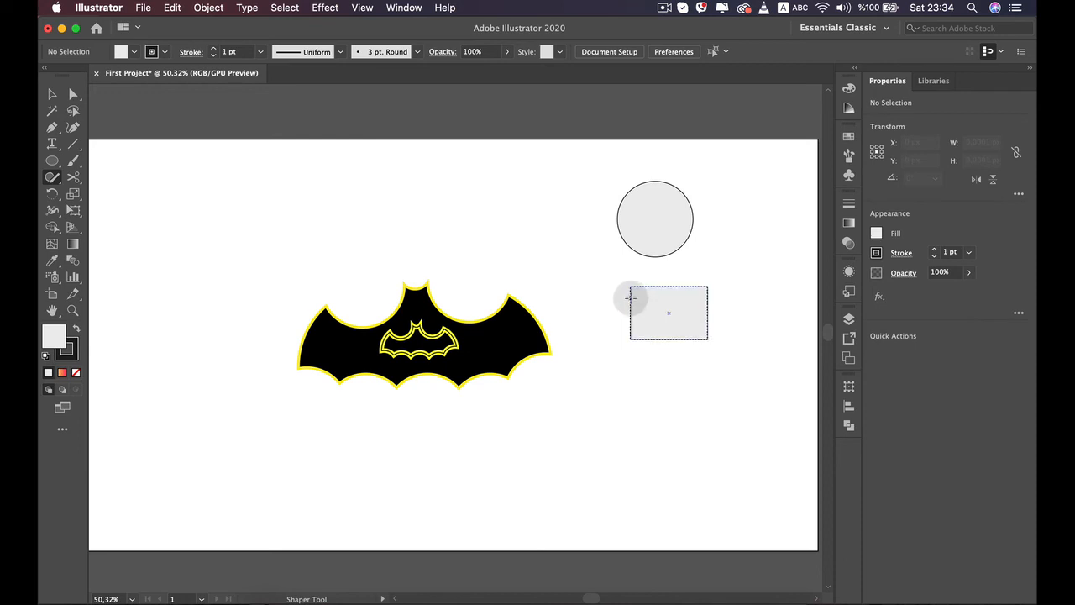
{"action": "mouse_move", "coordinate": [694, 378]}
{"action": "left_mouse_down"}
{"action": "mouse_move", "coordinate": [610, 420]}
{"action": "mouse_move", "coordinate": [616, 443]}
{"action": "mouse_move", "coordinate": [690, 431]}
{"action": "mouse_move", "coordinate": [701, 390]}
{"action": "mouse_move", "coordinate": [687, 365]}
{"action": "mouse_move", "coordinate": [679, 410]}
{"action": "mouse_move", "coordinate": [727, 405]}
{"action": "mouse_move", "coordinate": [706, 363]}
{"action": "left_mouse_up"}
{"action": "left_click", "coordinate": [663, 431]}
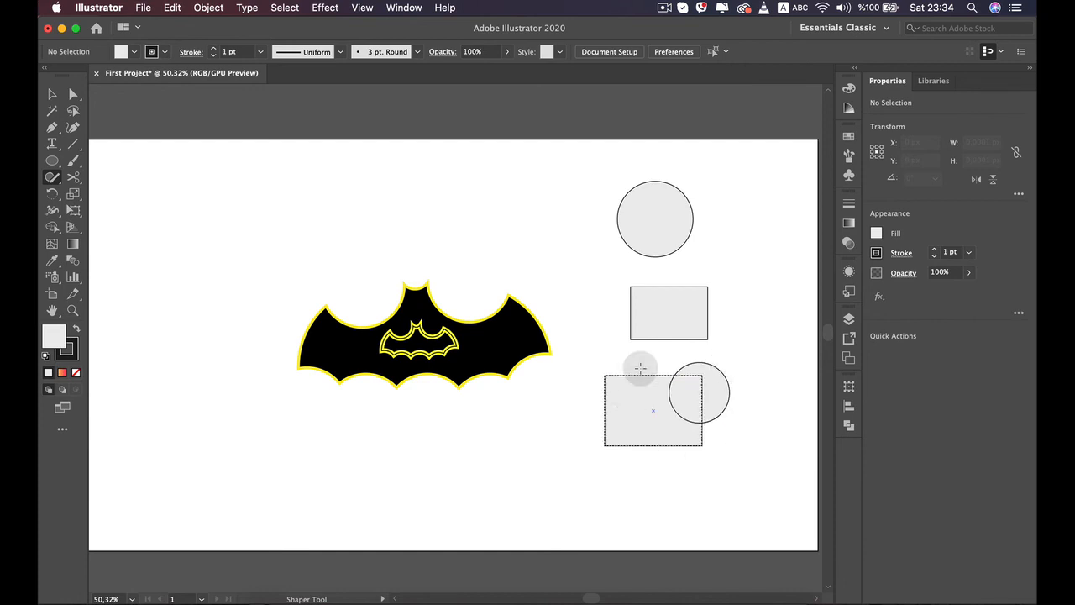
Merge the overlapping rectangle and circle with the Shaper tool, try erasing the merged shape, and undo the erasures
{"action": "left_click", "coordinate": [657, 409]}
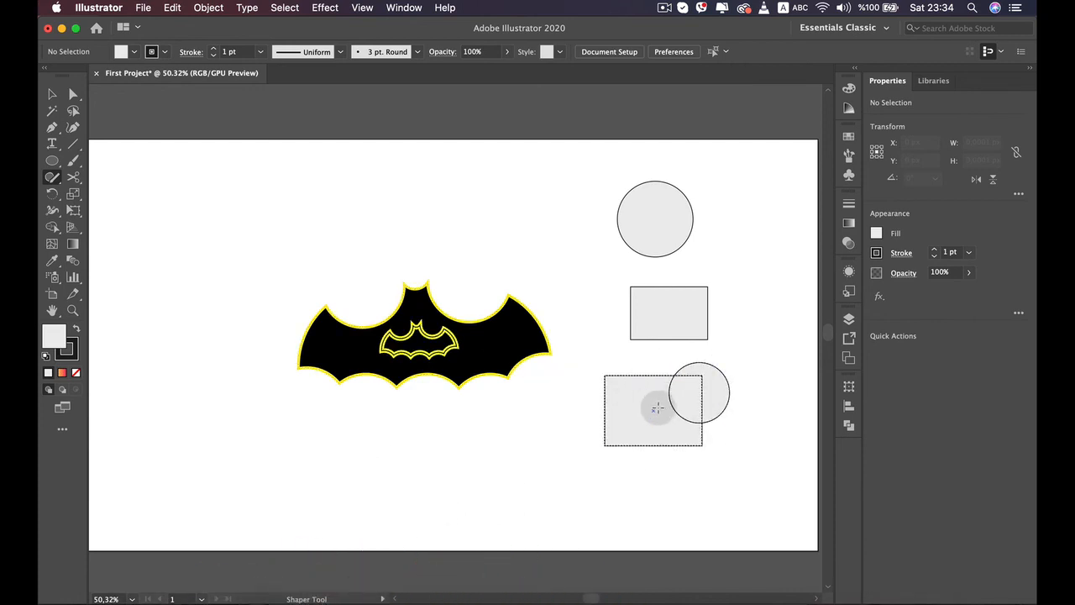
{"action": "left_click_drag", "start_coordinate": [681, 393], "coordinate": [688, 396]}
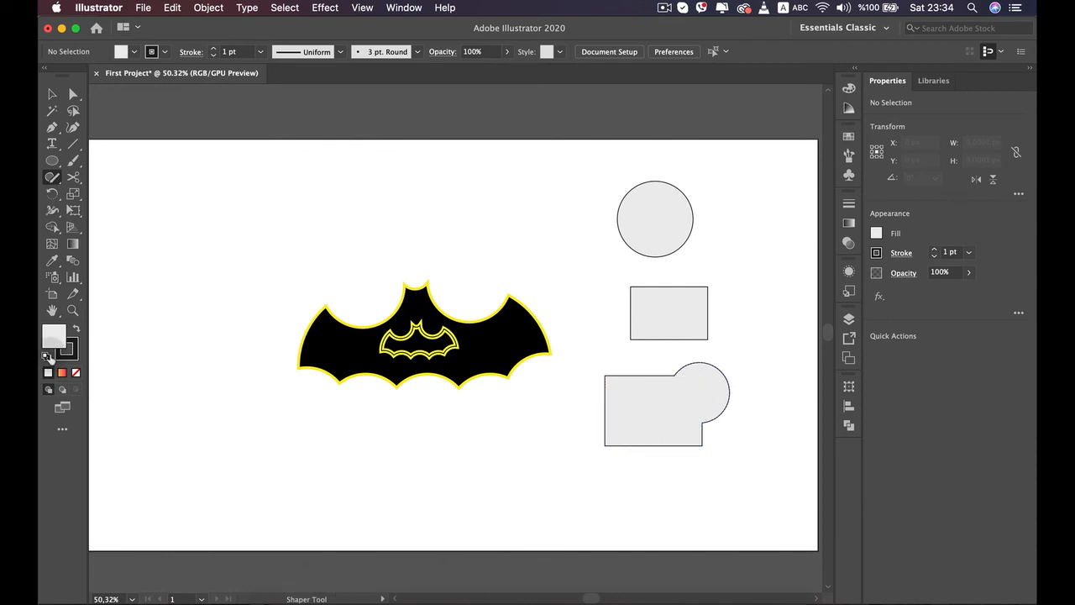
{"action": "mouse_move", "coordinate": [739, 364]}
{"action": "left_mouse_down"}
{"action": "mouse_move", "coordinate": [720, 372]}
{"action": "mouse_move", "coordinate": [724, 395]}
{"action": "mouse_move", "coordinate": [689, 379]}
{"action": "mouse_move", "coordinate": [701, 386]}
{"action": "left_mouse_up"}
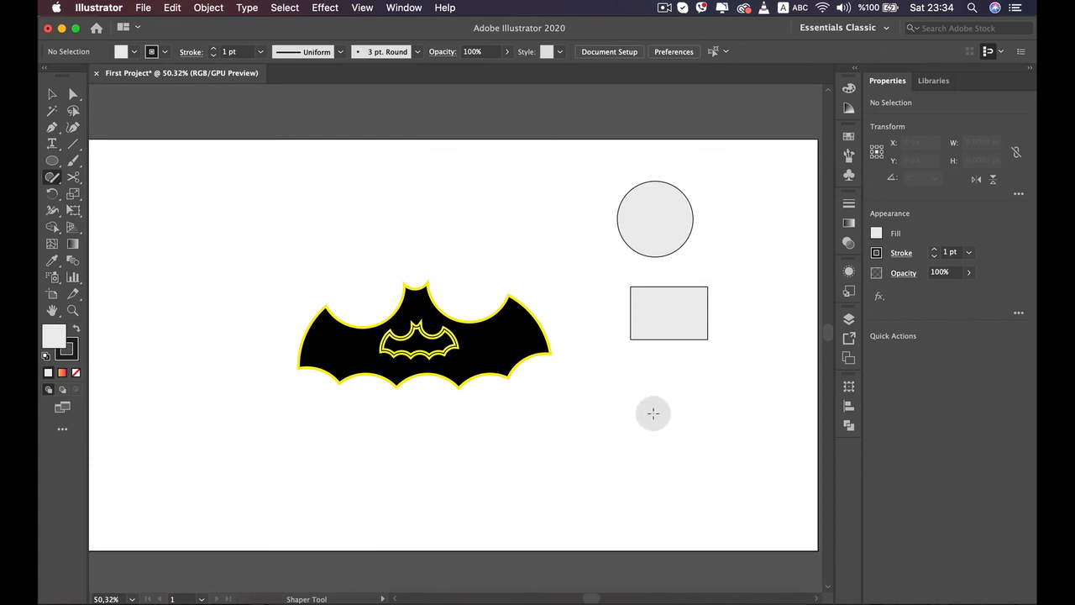
{"action": "key", "text": "super+z"}
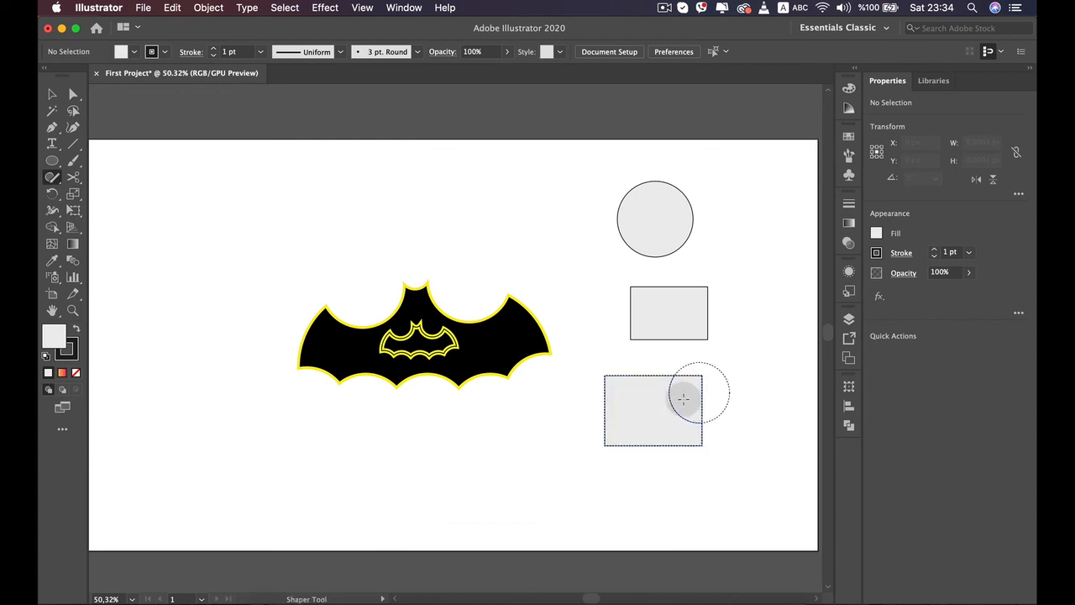
{"action": "key", "text": "super+z"}
Cut the rectangle out of the overlapping circle with the Shaper tool and erase the rectangle's outline
{"action": "mouse_move", "coordinate": [664, 405]}
{"action": "left_mouse_down"}
{"action": "mouse_move", "coordinate": [683, 388]}
{"action": "mouse_move", "coordinate": [691, 404]}
{"action": "left_mouse_up"}
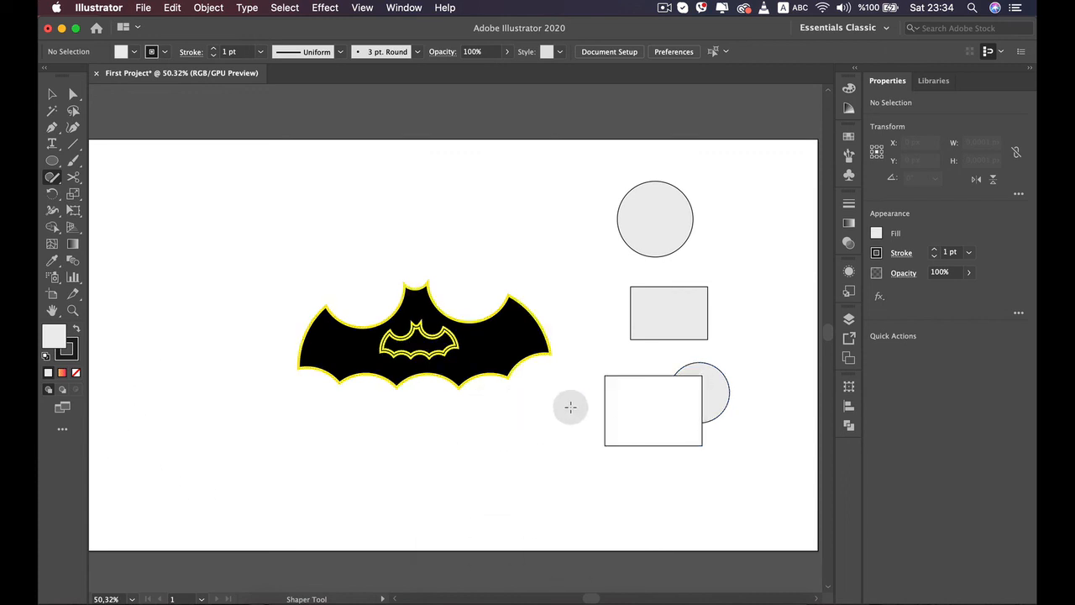
{"action": "left_click_drag", "start_coordinate": [594, 405], "coordinate": [605, 403]}
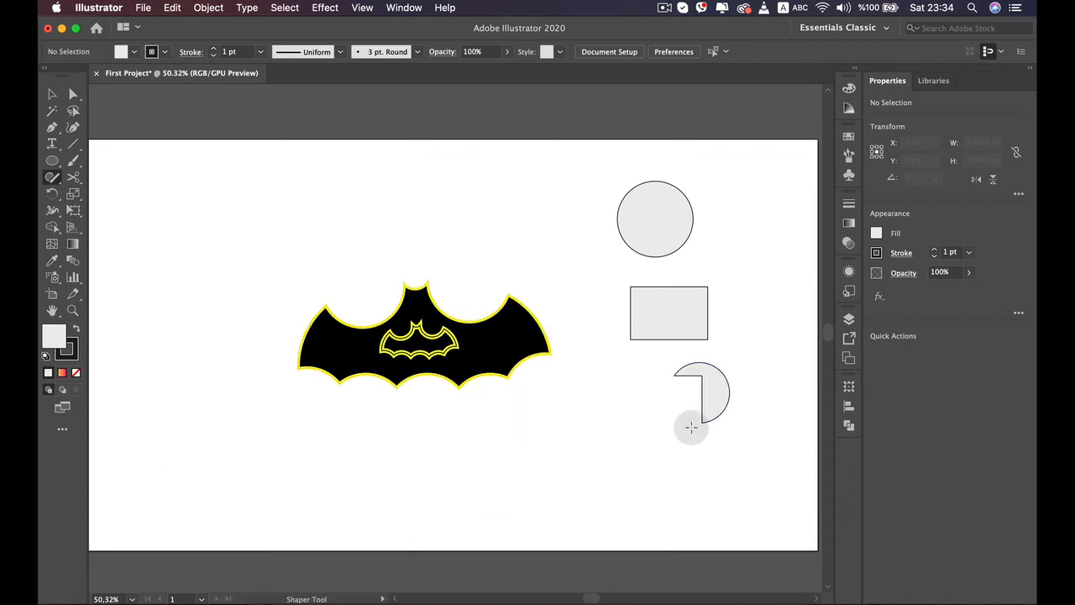
Erase the separate middle rectangle and draw another circle and a larger rectangle overlapping the upper circle with the Shaper tool
{"action": "mouse_move", "coordinate": [720, 276]}
{"action": "left_mouse_down"}
{"action": "mouse_move", "coordinate": [695, 288]}
{"action": "mouse_move", "coordinate": [695, 307]}
{"action": "mouse_move", "coordinate": [744, 273]}
{"action": "left_mouse_up"}
{"action": "mouse_move", "coordinate": [665, 221]}
{"action": "left_mouse_down"}
{"action": "mouse_move", "coordinate": [691, 239]}
{"action": "mouse_move", "coordinate": [644, 257]}
{"action": "mouse_move", "coordinate": [676, 205]}
{"action": "left_mouse_up"}
{"action": "mouse_move", "coordinate": [697, 160]}
{"action": "left_mouse_down"}
{"action": "mouse_move", "coordinate": [612, 206]}
{"action": "mouse_move", "coordinate": [691, 223]}
{"action": "mouse_move", "coordinate": [677, 158]}
{"action": "left_mouse_up"}
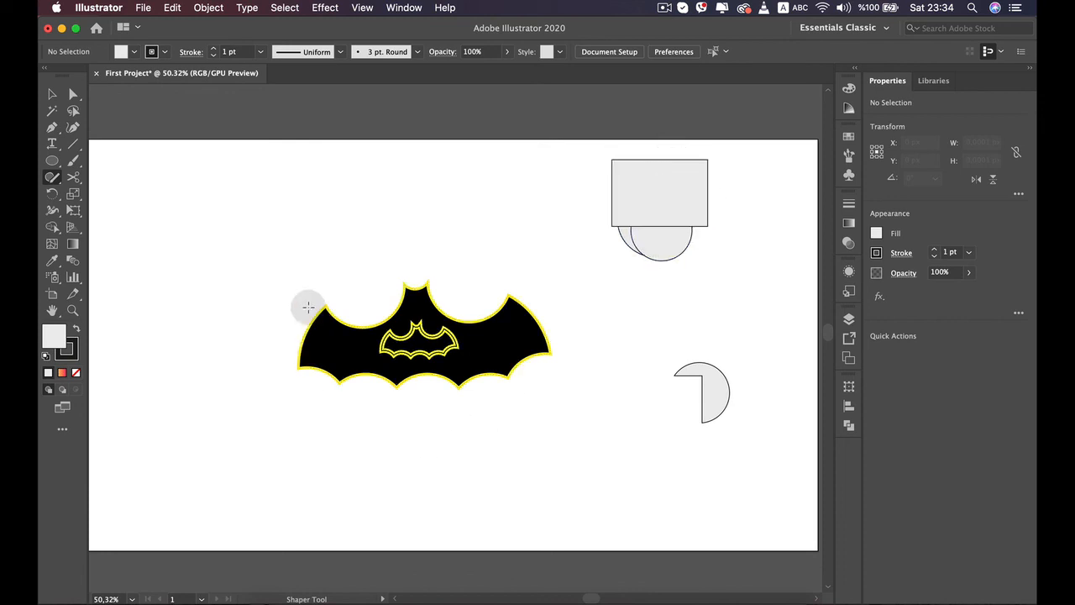
Erase the overlapping areas and outlines of the upper shapes and the cut circle below with Shaper scribbles
{"action": "mouse_move", "coordinate": [658, 202]}
{"action": "left_mouse_down"}
{"action": "mouse_move", "coordinate": [649, 216]}
{"action": "mouse_move", "coordinate": [677, 235]}
{"action": "mouse_move", "coordinate": [676, 221]}
{"action": "left_mouse_up"}
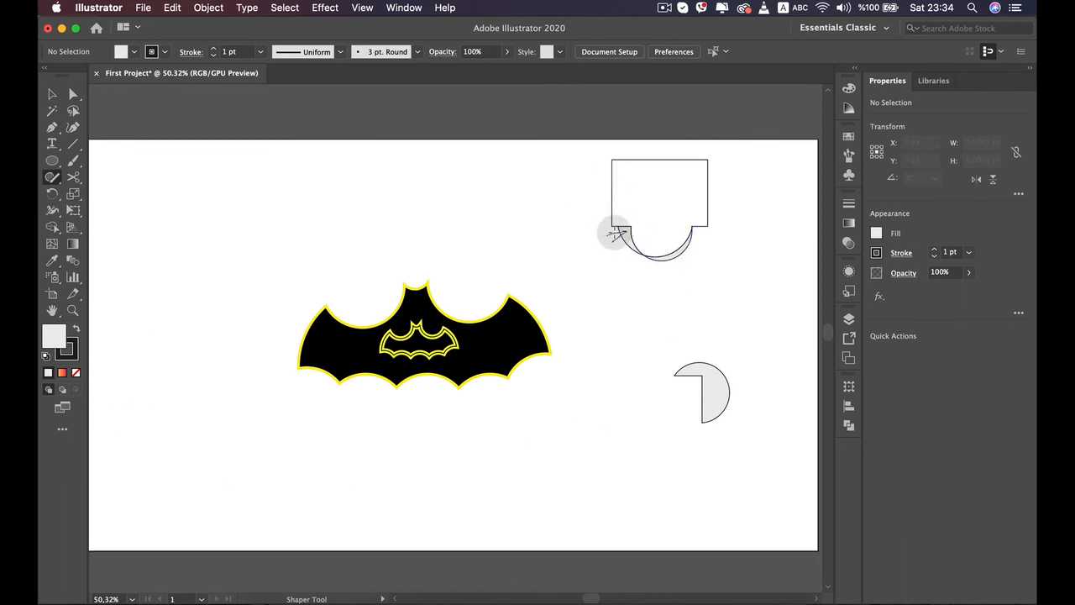
{"action": "left_click_drag", "start_coordinate": [676, 254], "coordinate": [679, 295]}
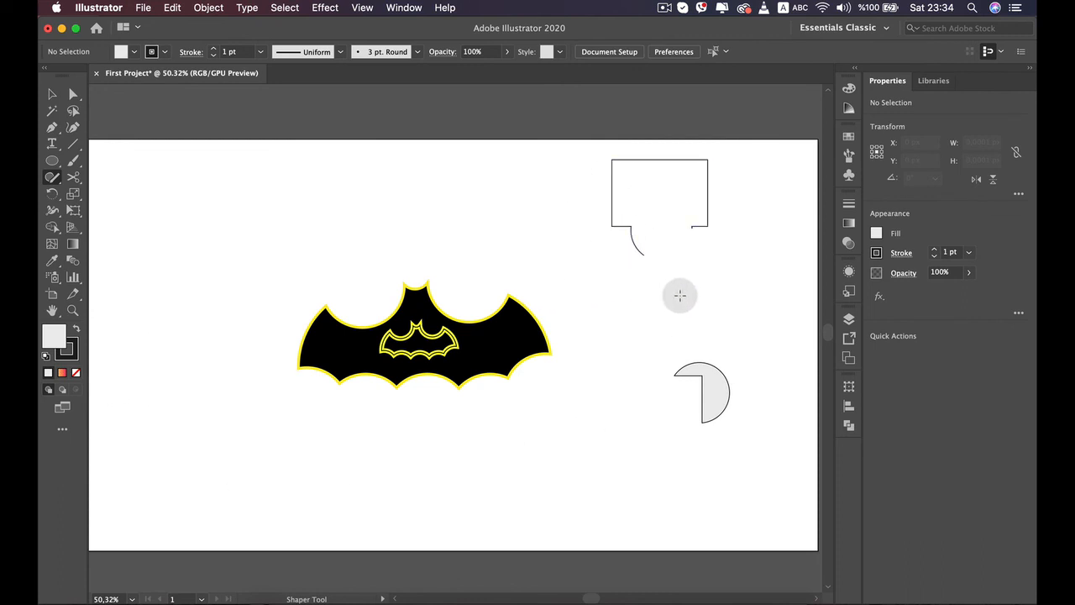
{"action": "mouse_move", "coordinate": [701, 221]}
{"action": "left_mouse_down"}
{"action": "mouse_move", "coordinate": [705, 233]}
{"action": "mouse_move", "coordinate": [636, 240]}
{"action": "mouse_move", "coordinate": [630, 273]}
{"action": "left_mouse_up"}
{"action": "mouse_move", "coordinate": [593, 200]}
{"action": "left_mouse_down"}
{"action": "mouse_move", "coordinate": [637, 187]}
{"action": "mouse_move", "coordinate": [698, 206]}
{"action": "left_mouse_up"}
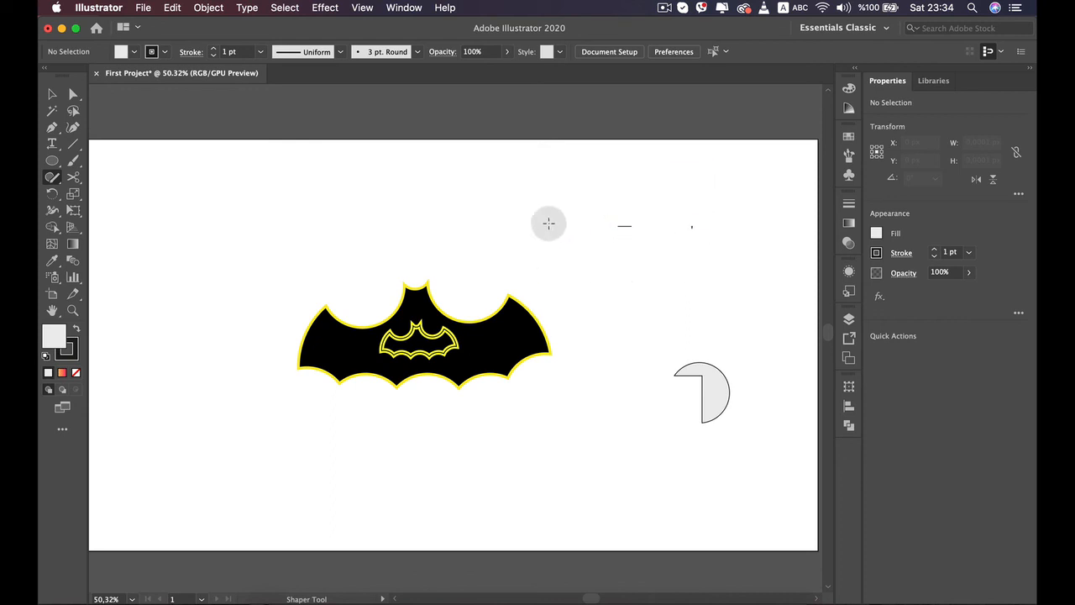
{"action": "mouse_move", "coordinate": [696, 343]}
{"action": "left_mouse_down"}
{"action": "mouse_move", "coordinate": [725, 421]}
{"action": "mouse_move", "coordinate": [743, 374]}
{"action": "mouse_move", "coordinate": [701, 365]}
{"action": "mouse_move", "coordinate": [724, 417]}
{"action": "left_mouse_up"}
{"action": "left_click_drag", "start_coordinate": [691, 372], "coordinate": [688, 394]}
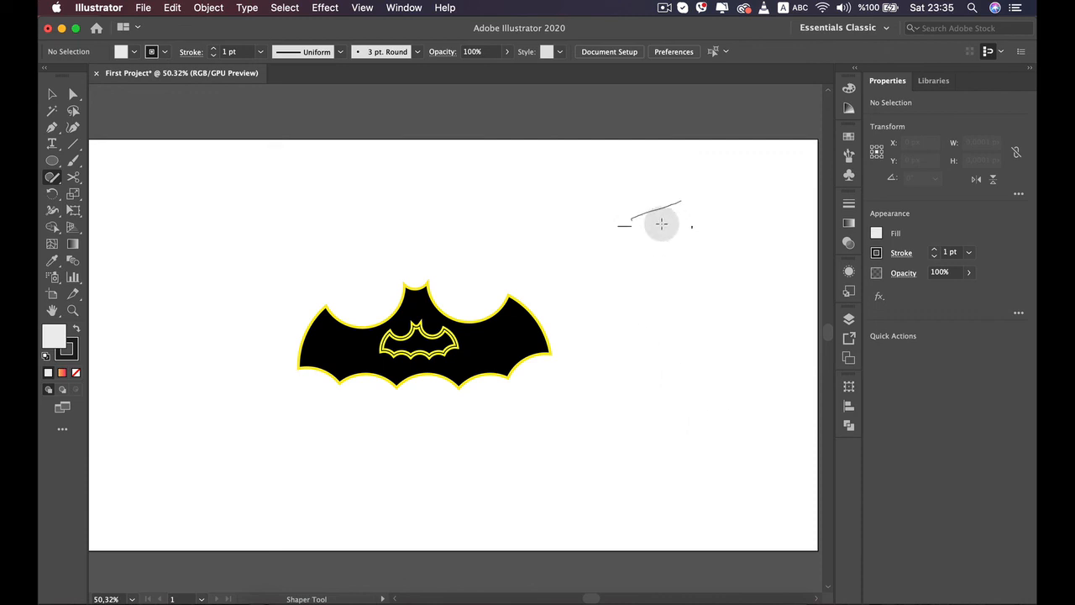
Try to erase the leftover line fragments of the upper shapes with more Shaper strokes
{"action": "mouse_move", "coordinate": [662, 223]}
{"action": "left_mouse_down"}
{"action": "mouse_move", "coordinate": [617, 229]}
{"action": "mouse_move", "coordinate": [636, 222]}
{"action": "left_mouse_up"}
{"action": "mouse_move", "coordinate": [703, 225]}
{"action": "left_mouse_down"}
{"action": "mouse_move", "coordinate": [652, 222]}
{"action": "mouse_move", "coordinate": [665, 262]}
{"action": "left_mouse_up"}
{"action": "mouse_move", "coordinate": [642, 315]}
{"action": "left_mouse_down"}
{"action": "mouse_move", "coordinate": [748, 281]}
{"action": "mouse_move", "coordinate": [699, 326]}
{"action": "left_mouse_up"}
Draw a circle below the line fragments with the Shaper tool, erase it, and draw a larger circle slightly lower
{"action": "mouse_move", "coordinate": [640, 283]}
{"action": "left_mouse_down"}
{"action": "mouse_move", "coordinate": [673, 268]}
{"action": "mouse_move", "coordinate": [638, 277]}
{"action": "left_mouse_up"}
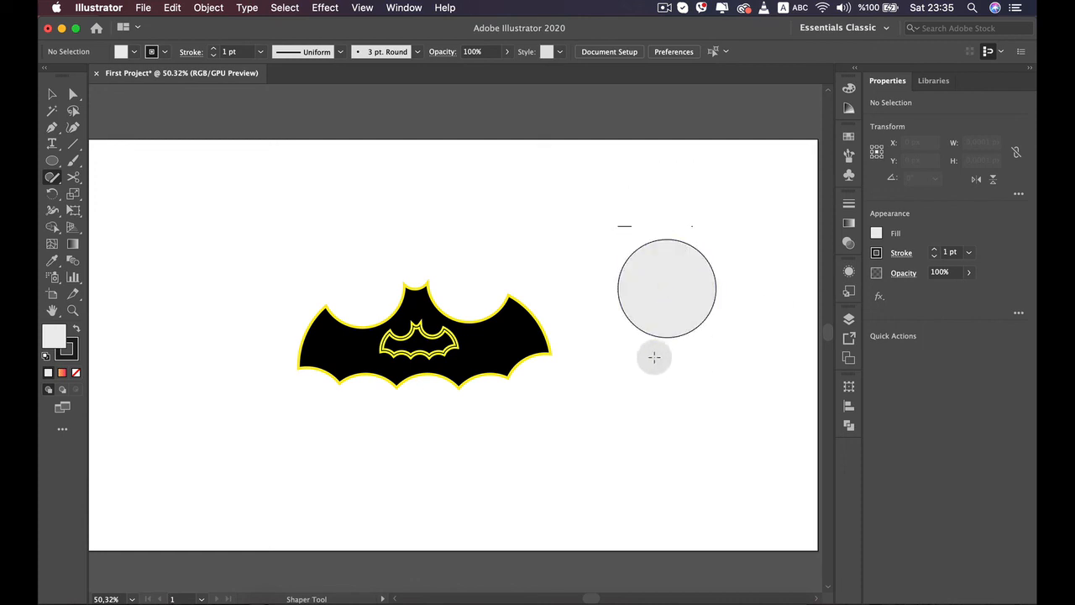
{"action": "mouse_move", "coordinate": [639, 345]}
{"action": "left_mouse_down"}
{"action": "mouse_move", "coordinate": [691, 317]}
{"action": "mouse_move", "coordinate": [723, 387]}
{"action": "left_mouse_up"}
{"action": "mouse_move", "coordinate": [756, 308]}
{"action": "left_mouse_down"}
{"action": "mouse_move", "coordinate": [640, 293]}
{"action": "mouse_move", "coordinate": [759, 293]}
{"action": "mouse_move", "coordinate": [737, 307]}
{"action": "left_mouse_up"}
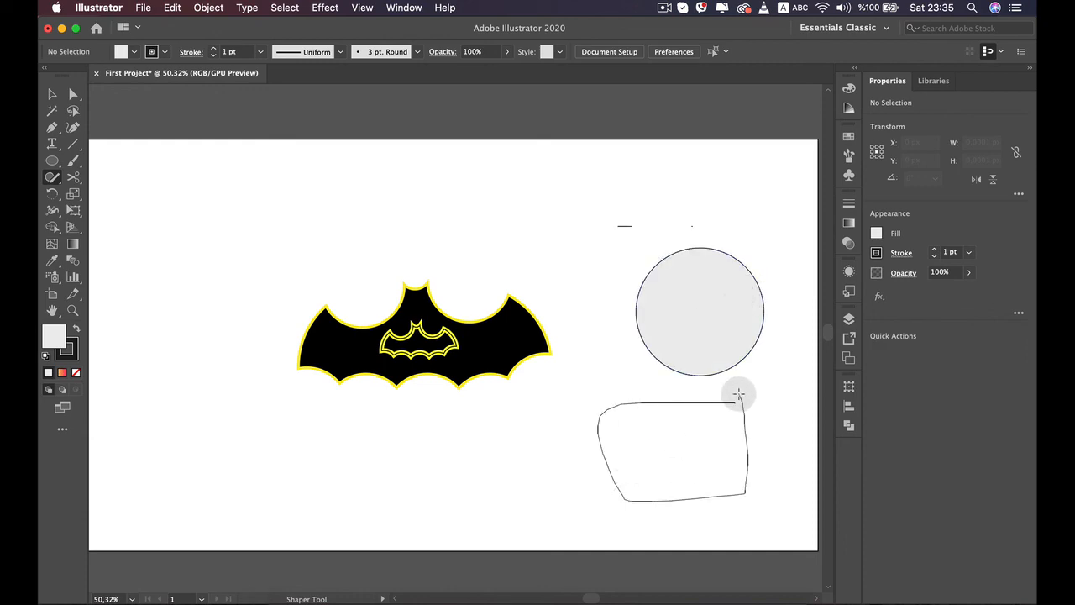